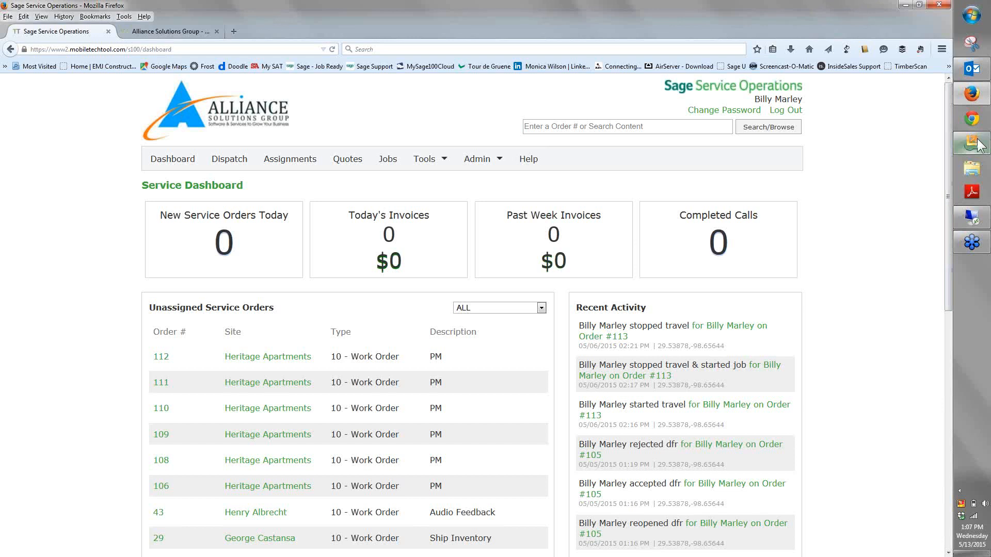
Switch to Sage 100 Contractor and look over the Projects, Payroll, and Clients and Service process maps and the Project Management entries
{"action": "left_click", "coordinate": [977, 146]}
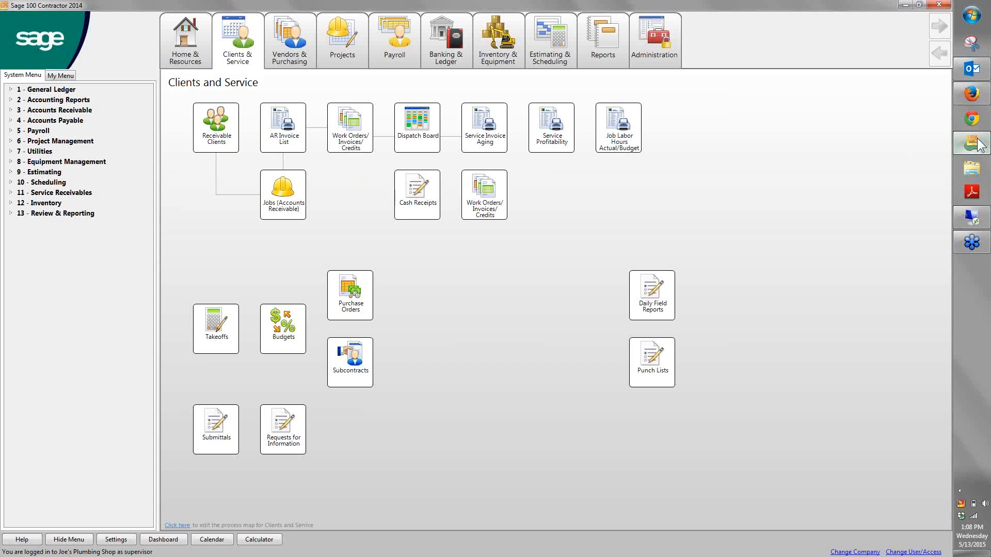
{"action": "left_click", "coordinate": [292, 54]}
{"action": "left_click", "coordinate": [342, 51]}
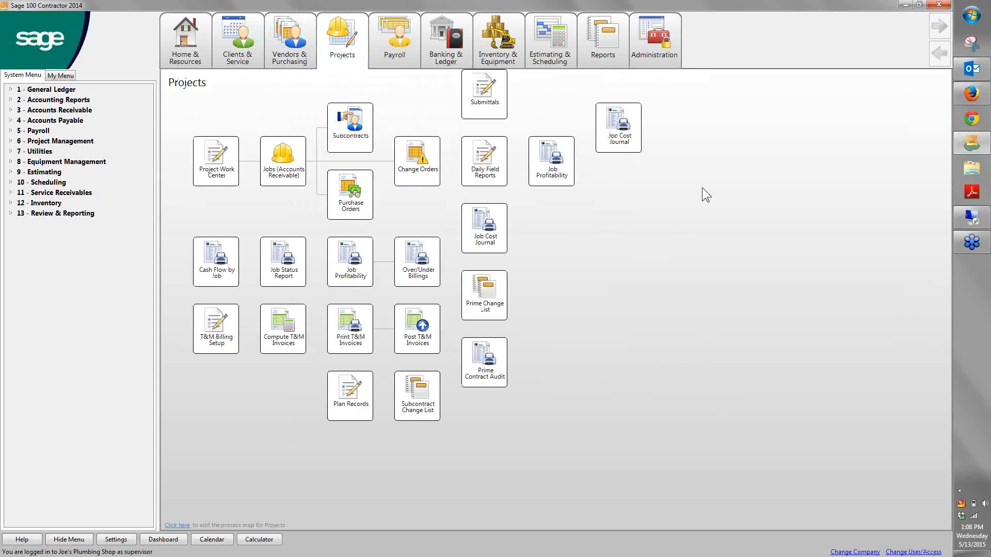
{"action": "left_click", "coordinate": [400, 32]}
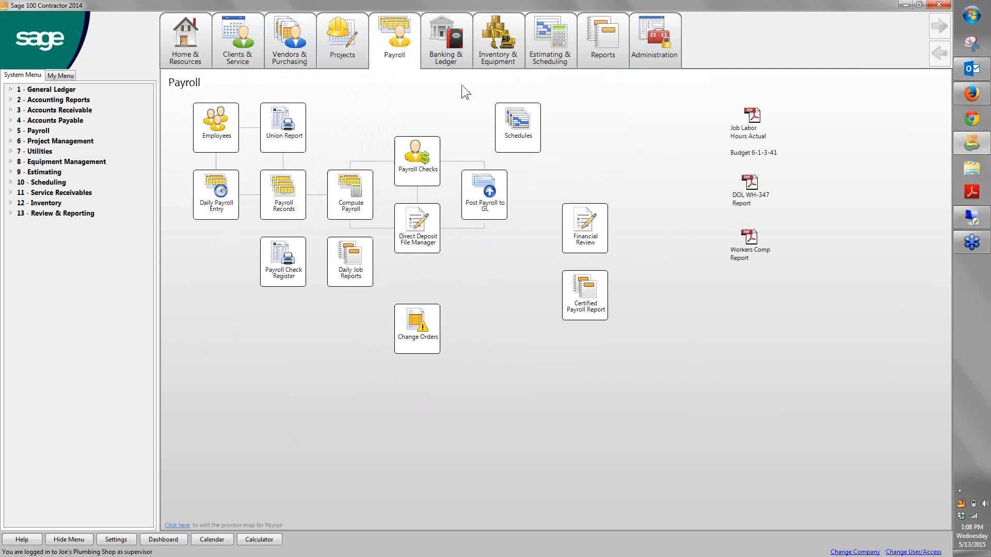
{"action": "left_click", "coordinate": [238, 38]}
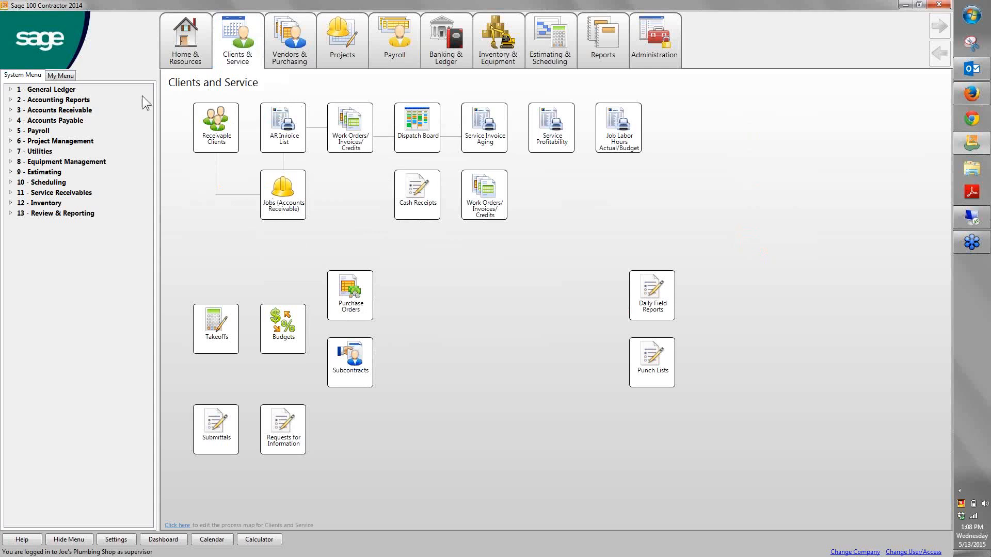
{"action": "left_click", "coordinate": [21, 142]}
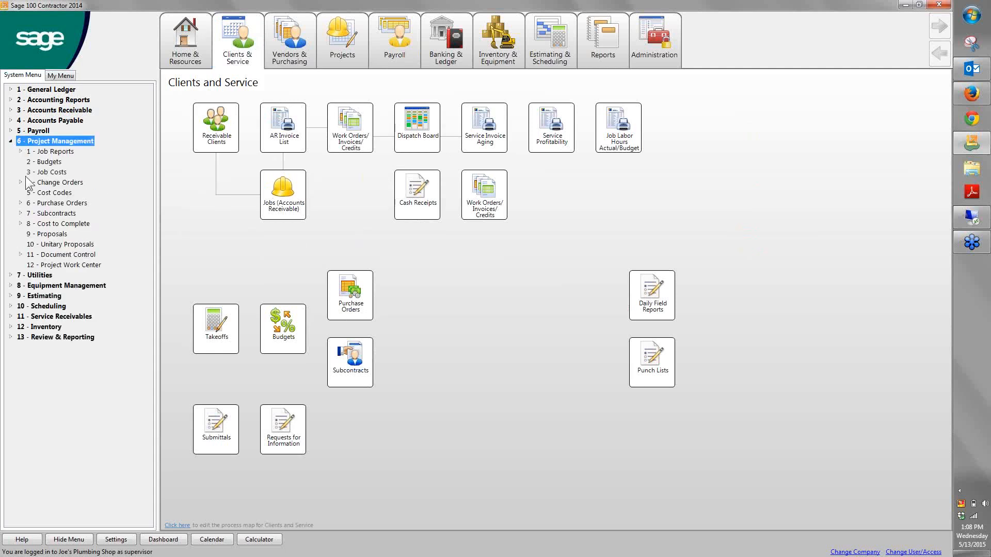
Hide the system menu and look over the company dashboard's cash, job and income summaries
{"action": "left_click", "coordinate": [83, 541]}
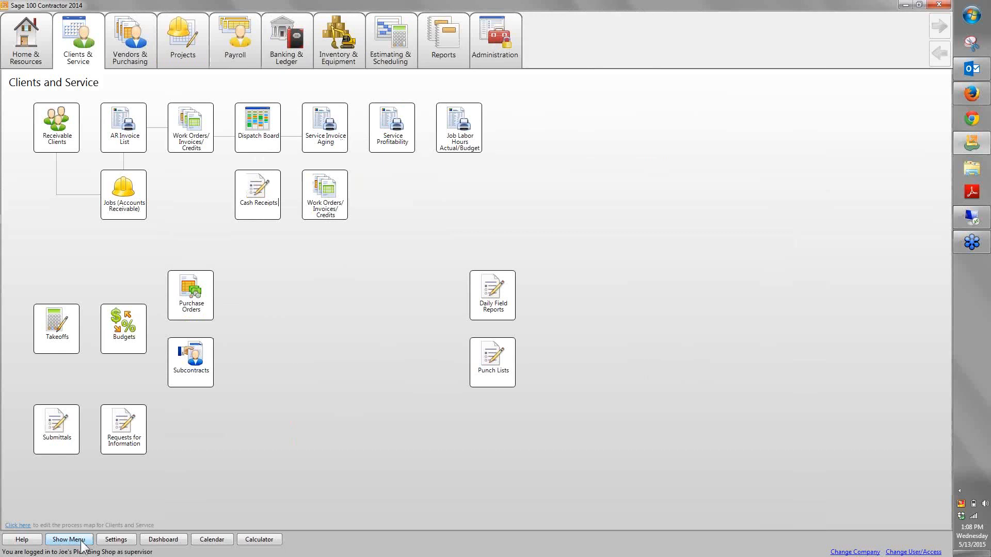
{"action": "left_click", "coordinate": [163, 539]}
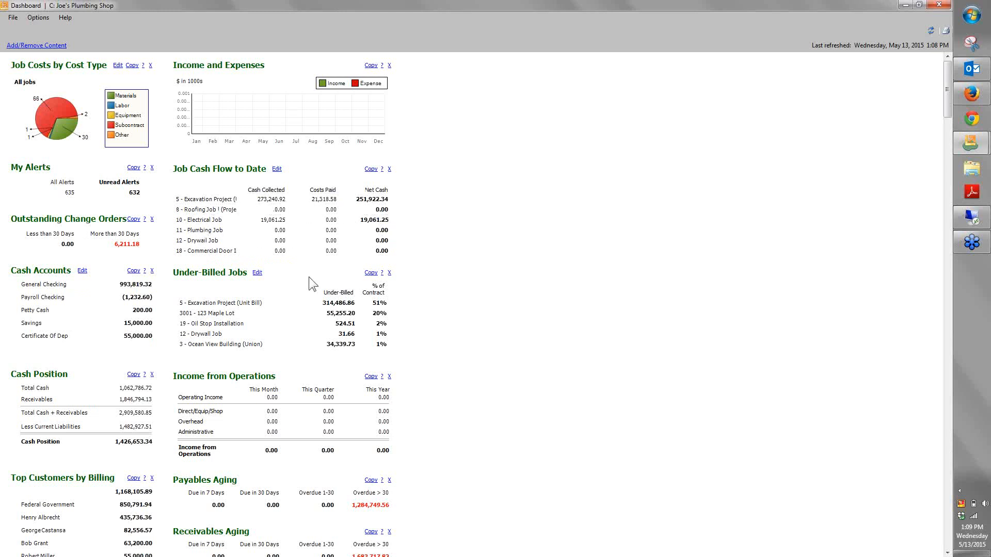
{"action": "scroll", "coordinate": [301, 299], "scroll_direction": "down", "scroll_amount": 5}
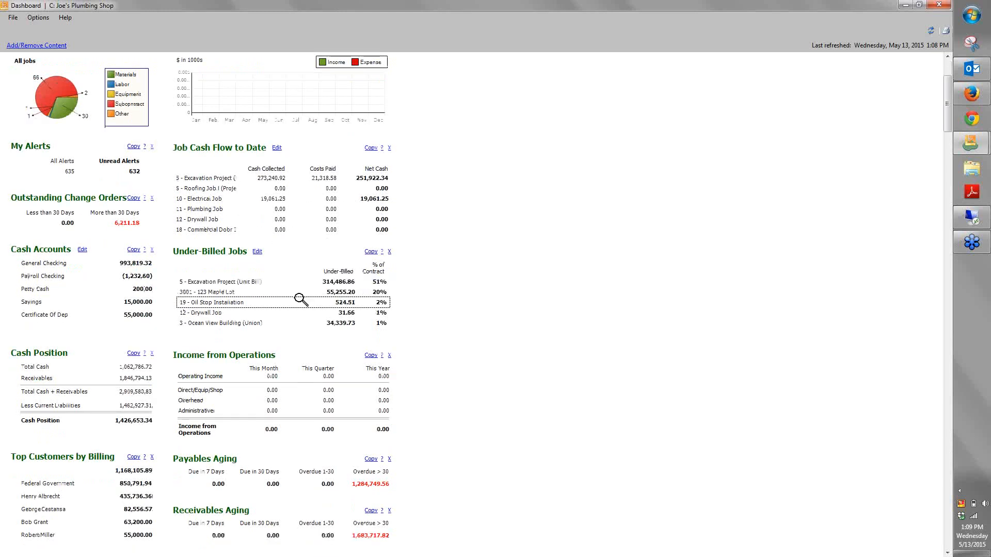
{"action": "scroll", "coordinate": [361, 293], "scroll_direction": "down", "scroll_amount": 1}
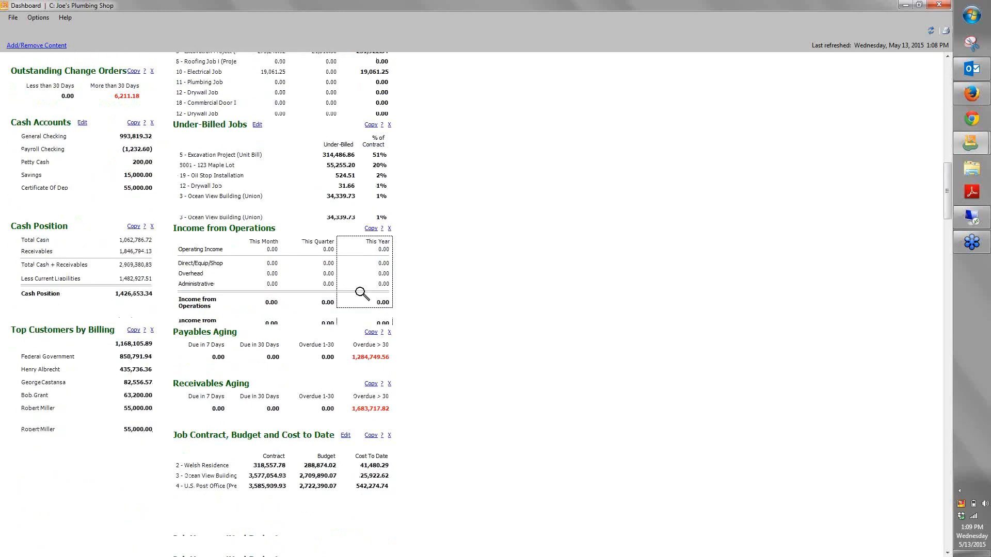
Drill from the receivables overdue more than 30 days into Heritage Apartments' Special Electrical Work invoice, view its details, and return to the dashboard
{"action": "scroll", "coordinate": [362, 294], "scroll_direction": "down", "scroll_amount": 4}
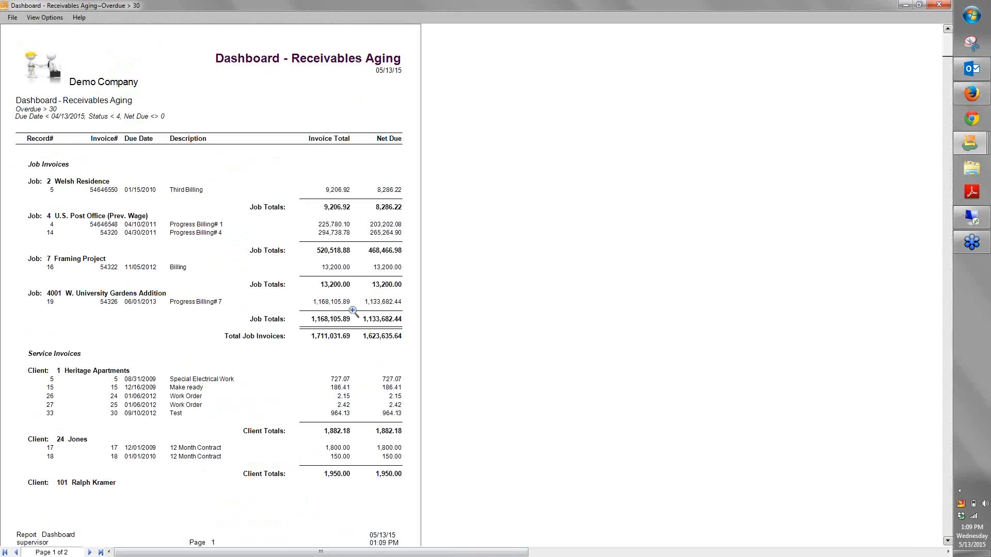
{"action": "double_click", "coordinate": [53, 383]}
{"action": "left_click", "coordinate": [102, 94]}
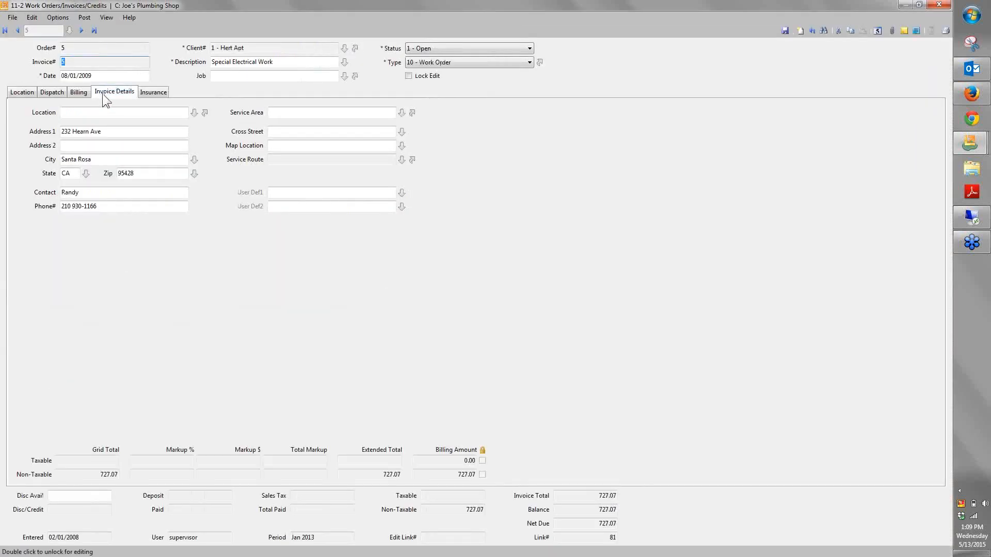
{"action": "left_click", "coordinate": [939, 6]}
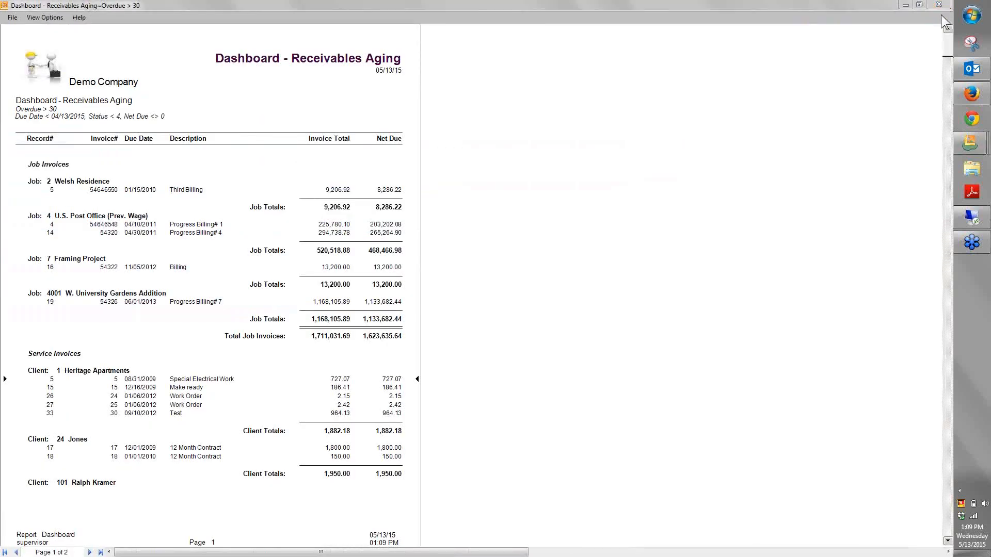
{"action": "left_click", "coordinate": [940, 5]}
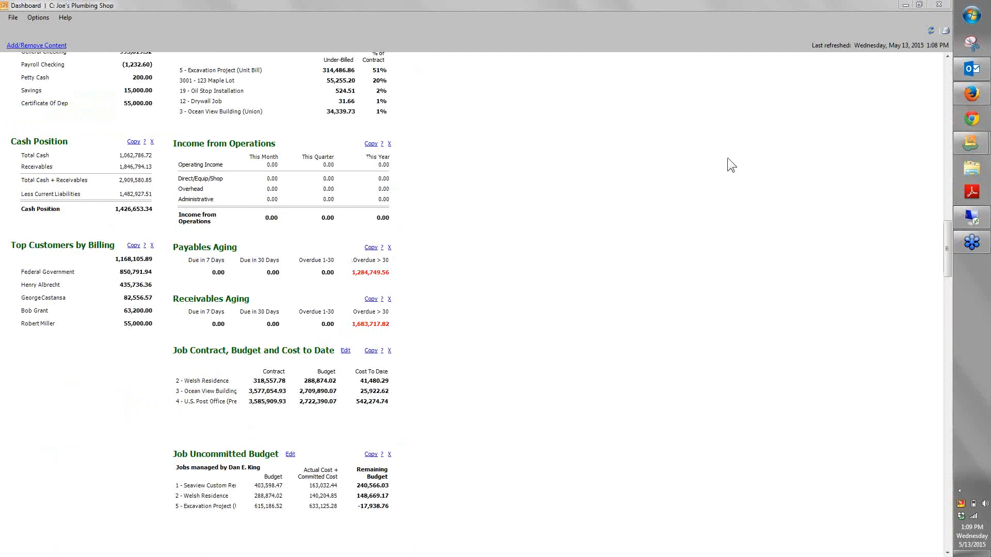
Drill from the Excavation Project's uncommitted budget through the Storm Drainage cost to date to its Purchase Order job cost record, and return to the dashboard
{"action": "left_click", "coordinate": [228, 506]}
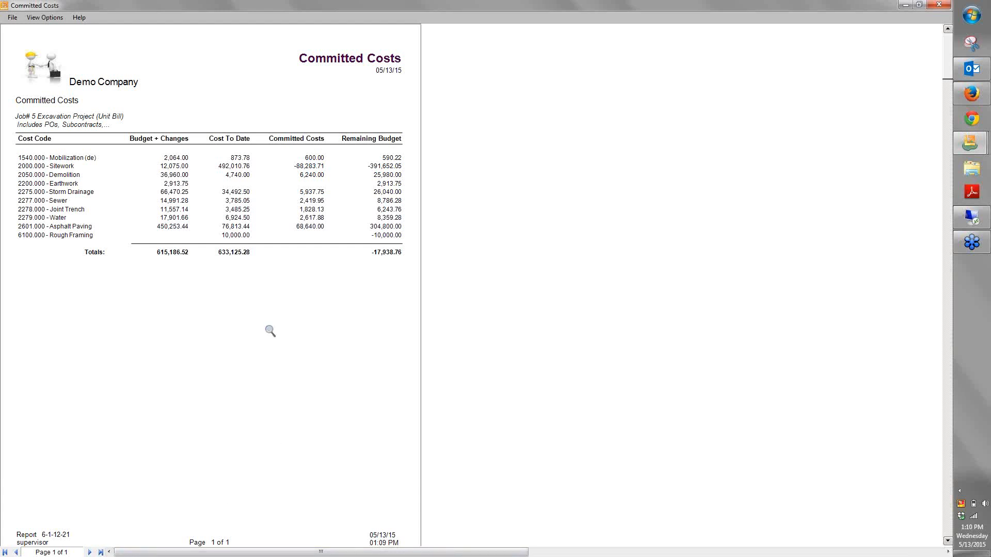
{"action": "left_click", "coordinate": [234, 192]}
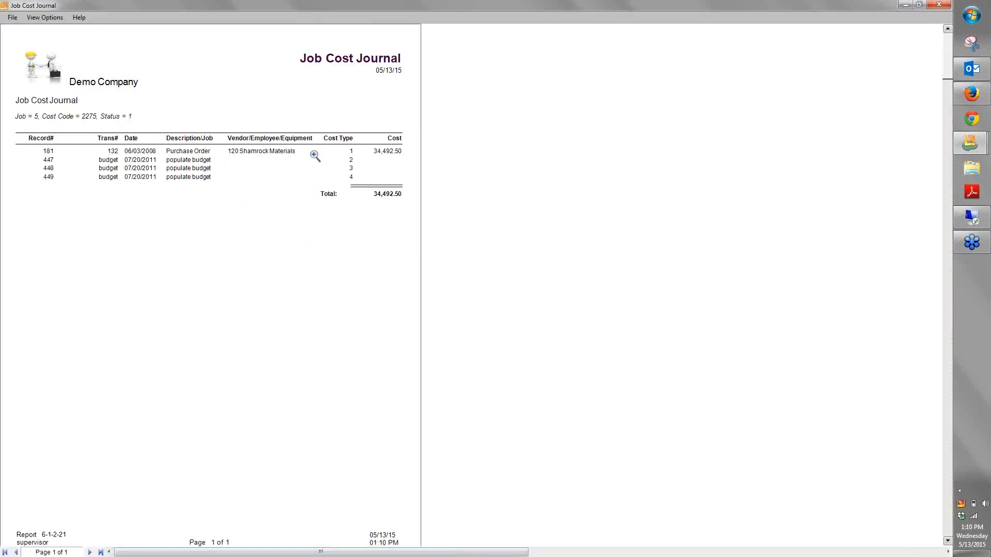
{"action": "left_click", "coordinate": [48, 150]}
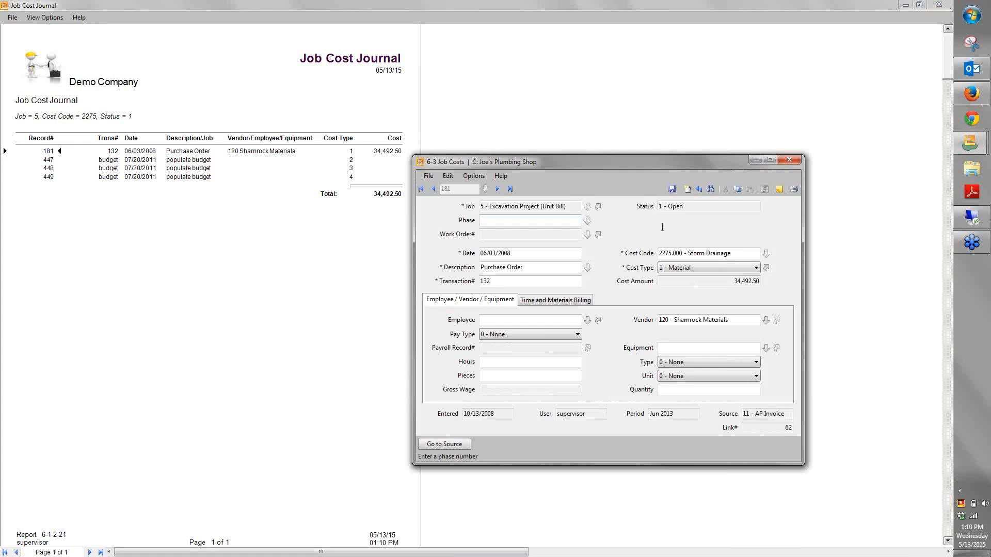
{"action": "left_click", "coordinate": [791, 161]}
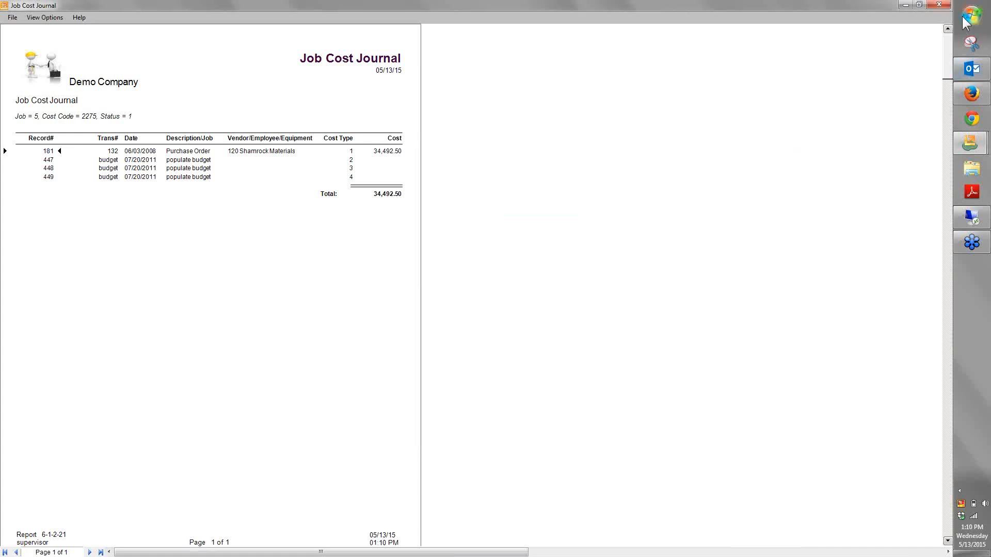
{"action": "left_click", "coordinate": [939, 5]}
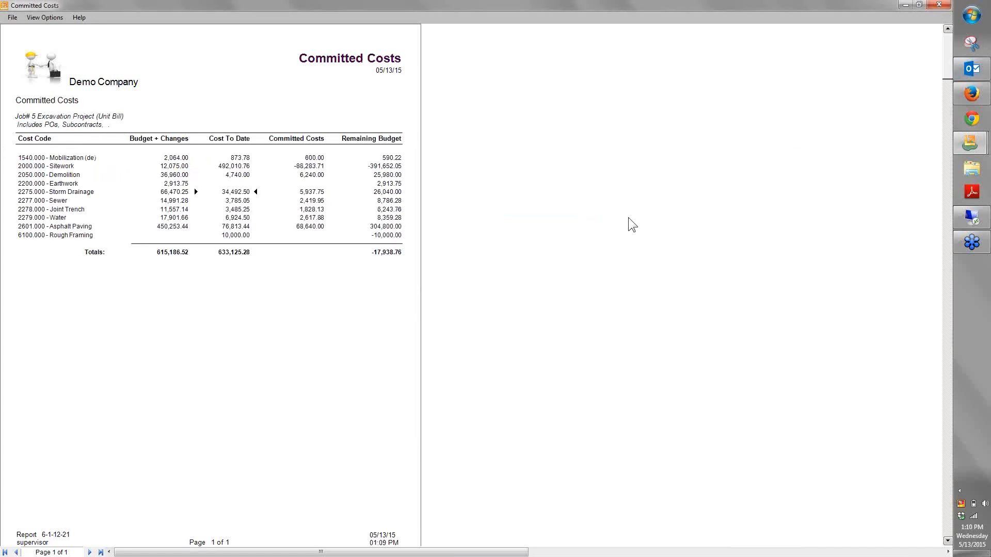
{"action": "left_click", "coordinate": [939, 5]}
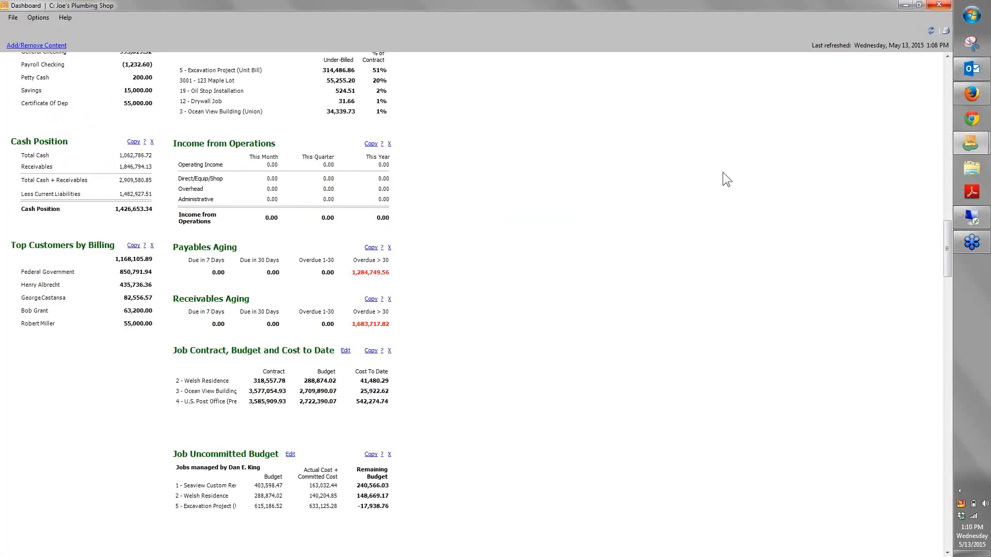
Close the dashboard and show the system menu again beside the Clients and Service map
{"action": "scroll", "coordinate": [541, 336], "scroll_direction": "up", "scroll_amount": 5}
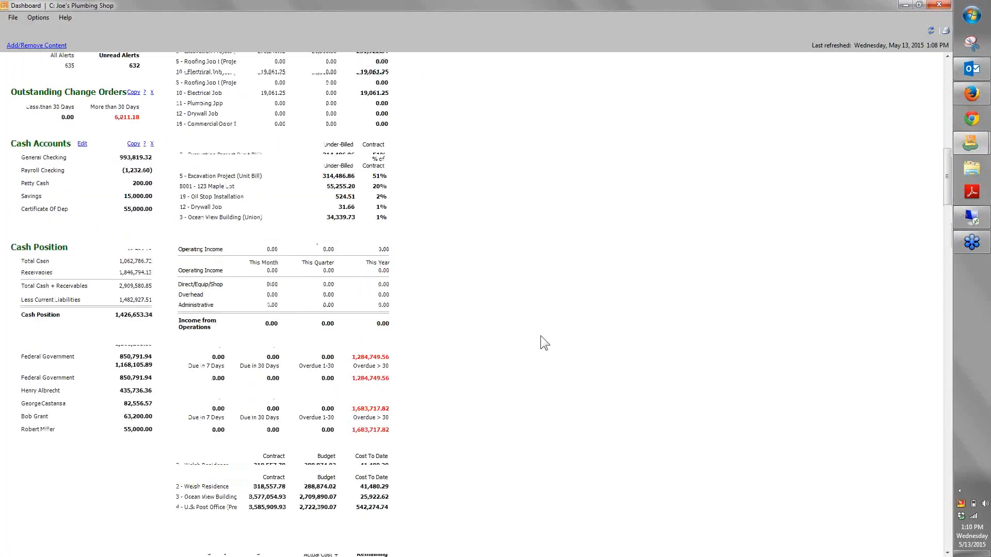
{"action": "scroll", "coordinate": [540, 336], "scroll_direction": "up", "scroll_amount": 3}
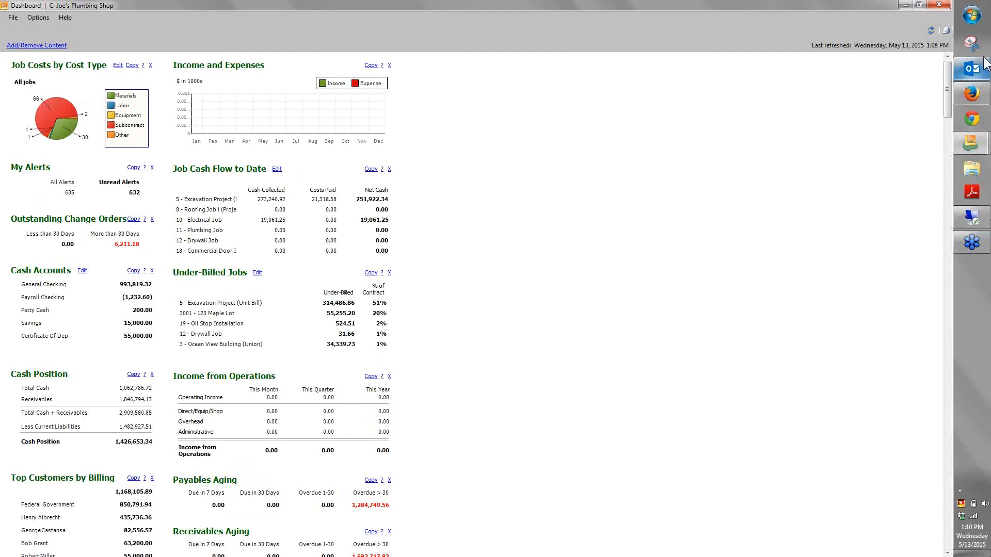
{"action": "left_click", "coordinate": [940, 4]}
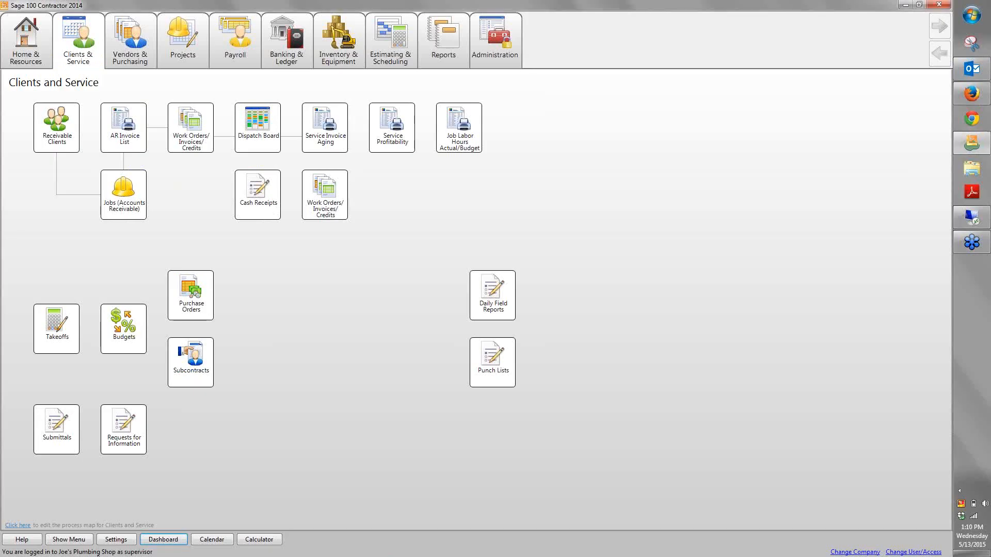
{"action": "left_click", "coordinate": [80, 539]}
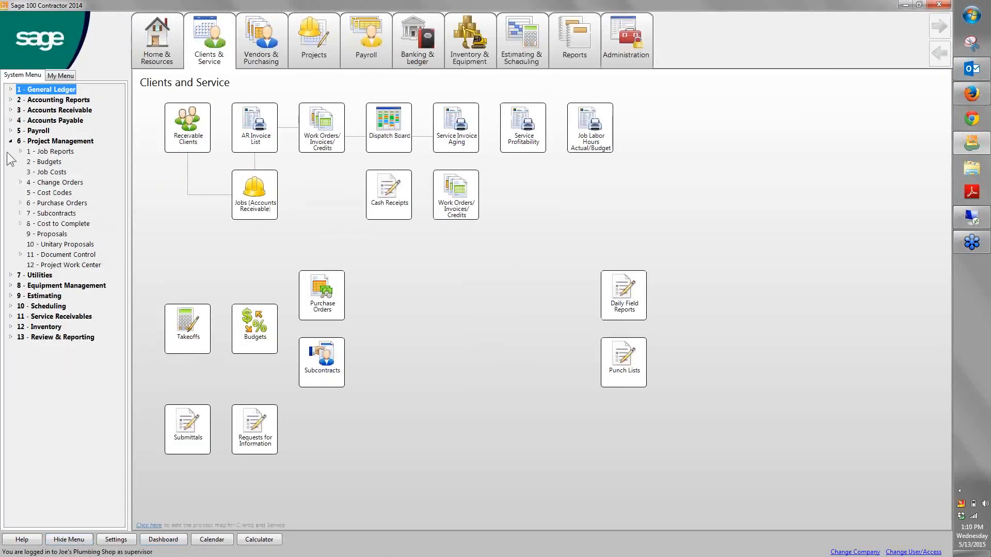
Examine the Document Control functions within Project Management and collapse both groups again
{"action": "left_click", "coordinate": [52, 141]}
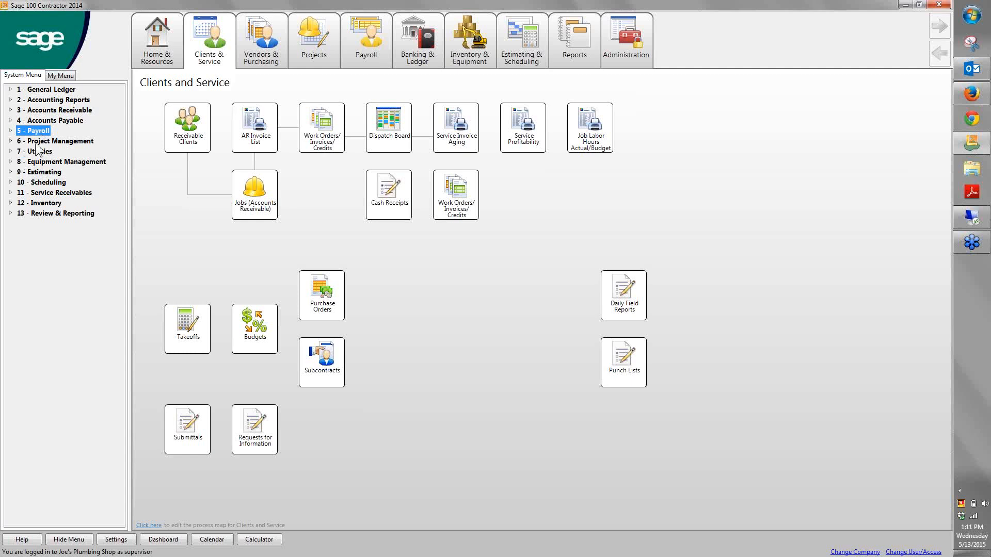
{"action": "left_click", "coordinate": [10, 141]}
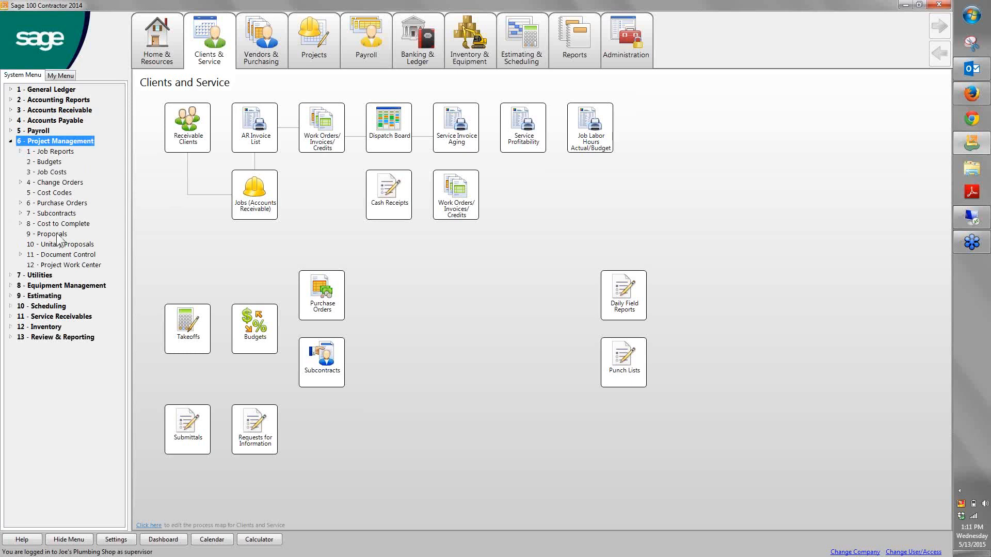
{"action": "left_click", "coordinate": [21, 255]}
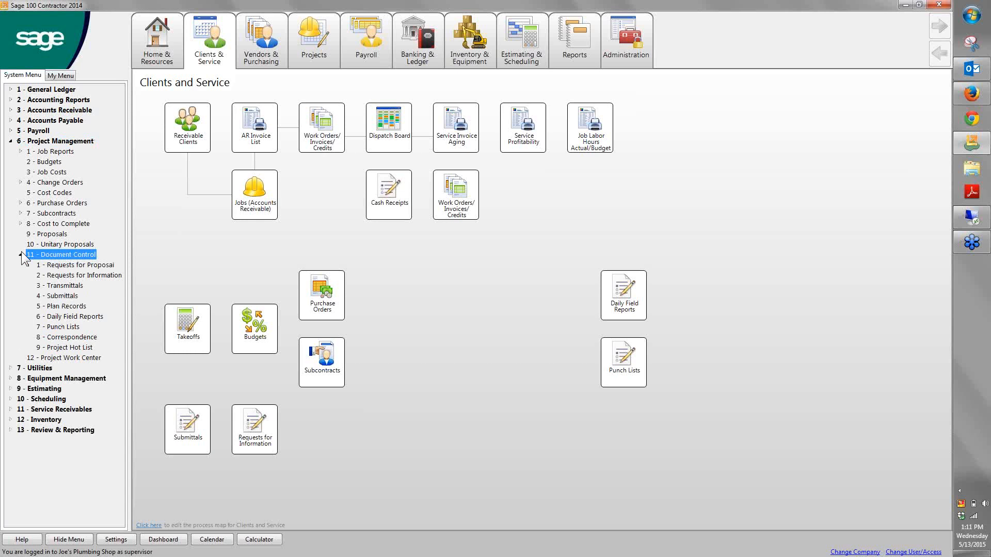
{"action": "left_click", "coordinate": [21, 253]}
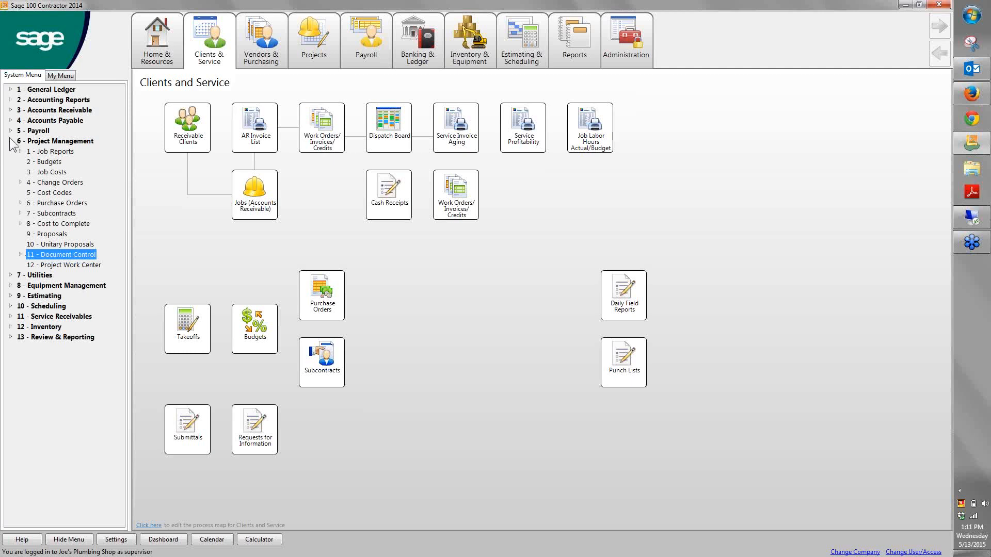
{"action": "left_click", "coordinate": [10, 140]}
Look through the Estimating, Equipment Management, Scheduling and Service Receivables modules in the module list
{"action": "left_click", "coordinate": [21, 172]}
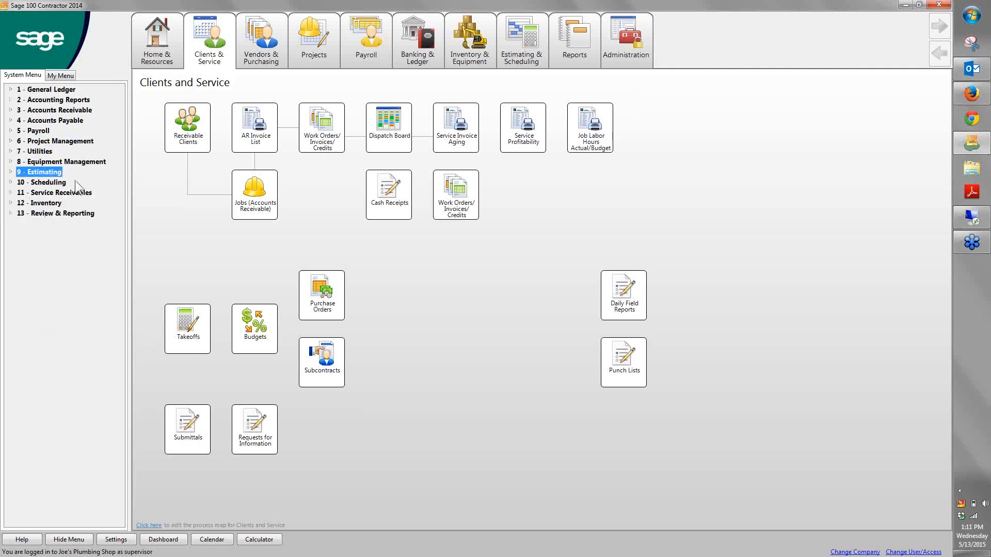
{"action": "left_click", "coordinate": [73, 164]}
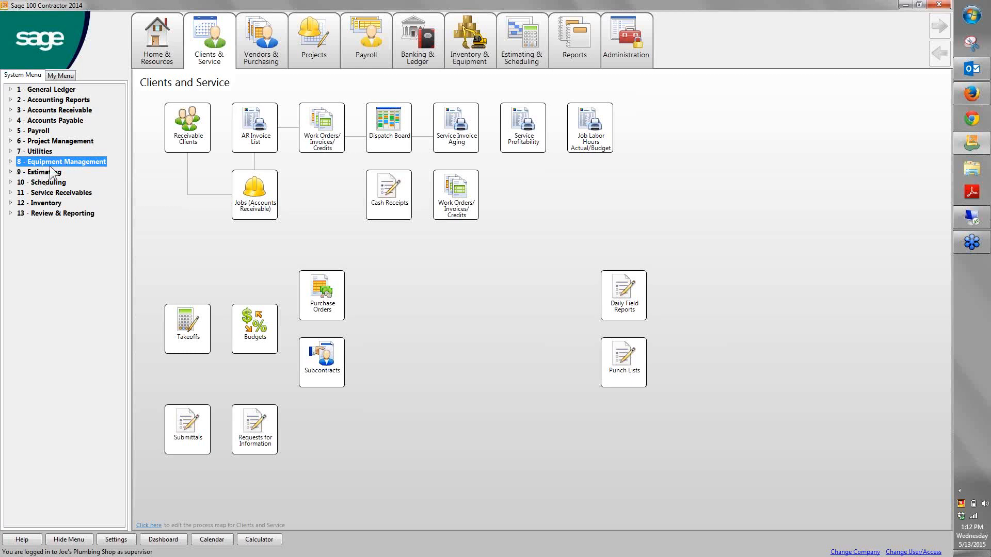
{"action": "left_click", "coordinate": [18, 185]}
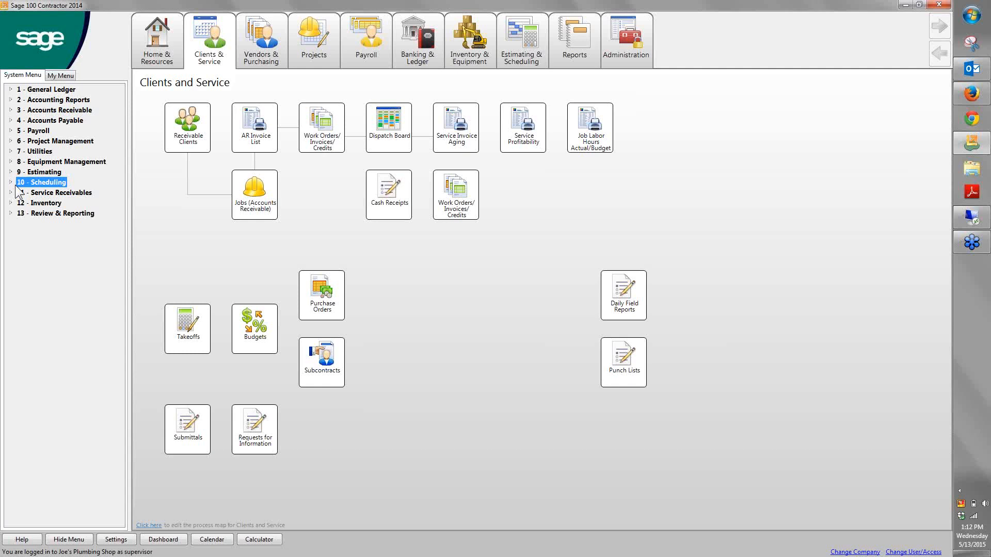
{"action": "left_click", "coordinate": [70, 193]}
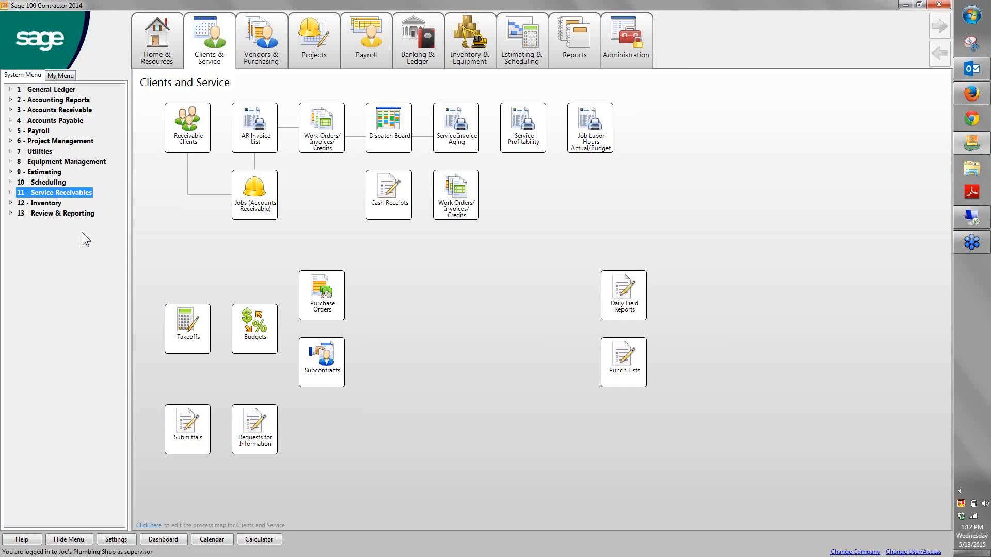
{"action": "left_click", "coordinate": [172, 257]}
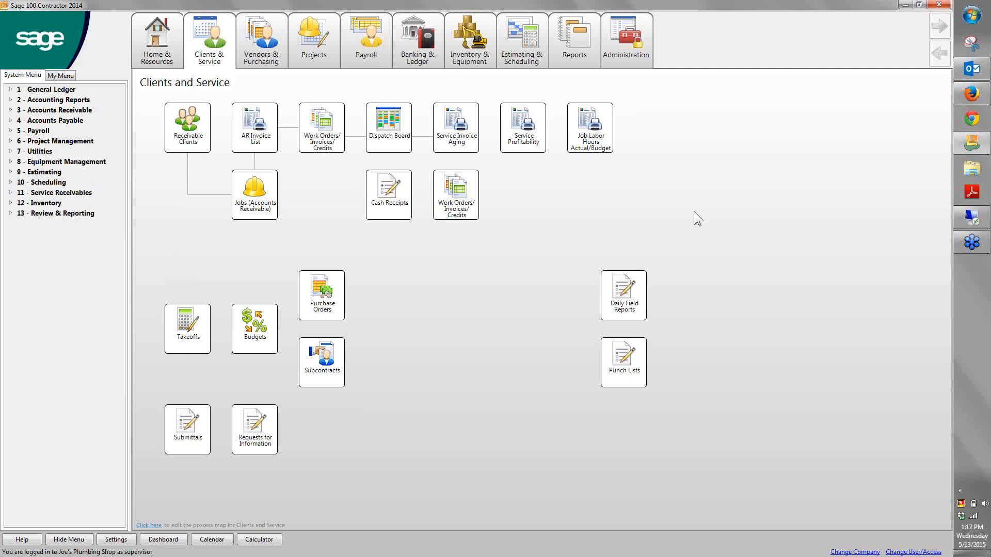
Switch to the remote demo session and set the new work order's client to 1 - Hert Apt, dismissing the balance reminder
{"action": "left_click", "coordinate": [972, 219]}
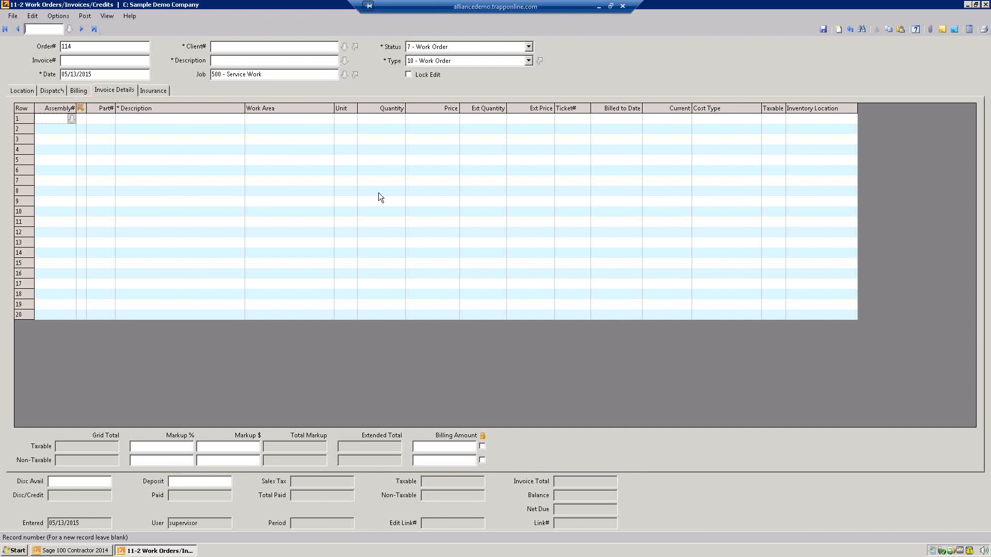
{"action": "left_click", "coordinate": [227, 47]}
{"action": "type", "text": "hert"}
{"action": "key", "text": "Tab"}
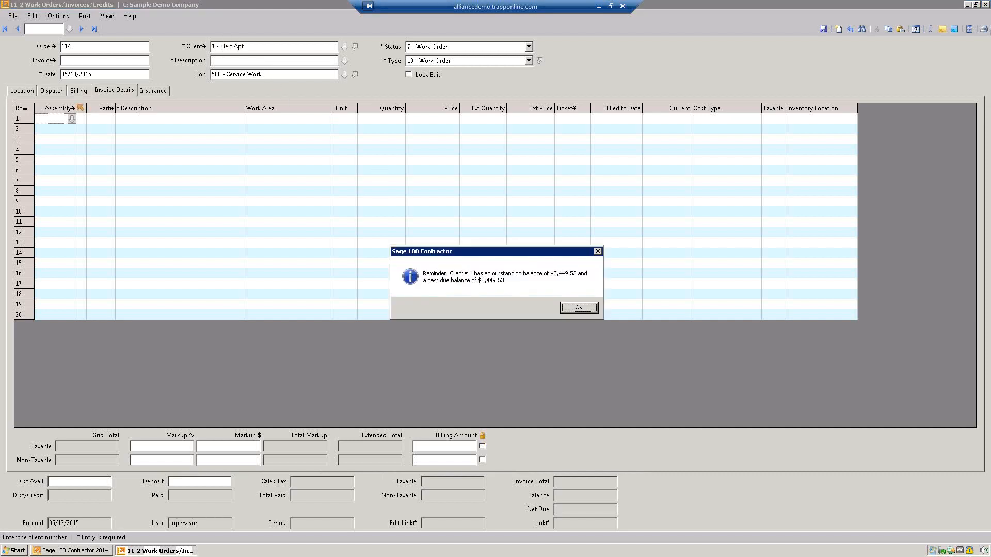
{"action": "left_click", "coordinate": [579, 308]}
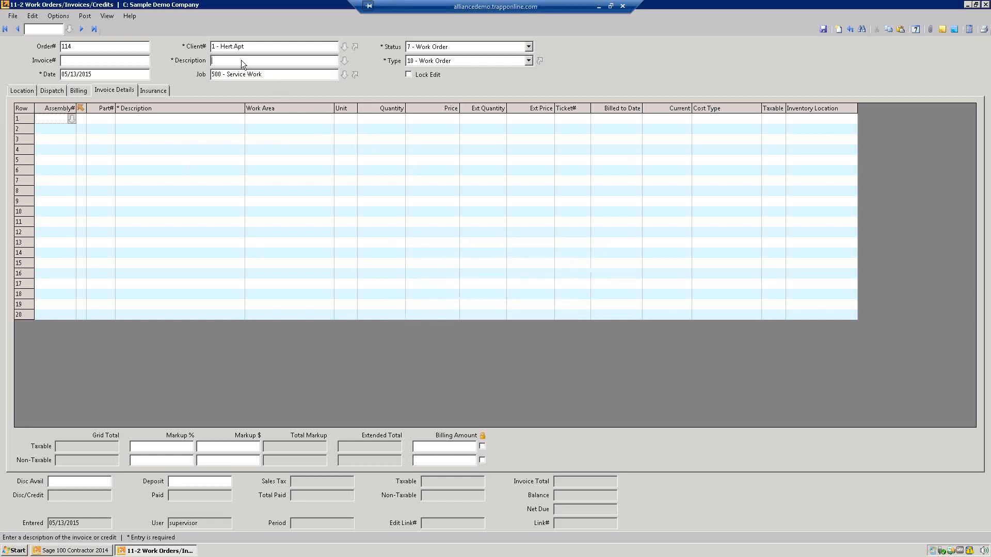
Enter Plumbing Leak as the new work order's description
{"action": "type", "text": "Plumbing Lee"}
{"action": "type", "text": "k"}
{"action": "left_click", "coordinate": [153, 153]}
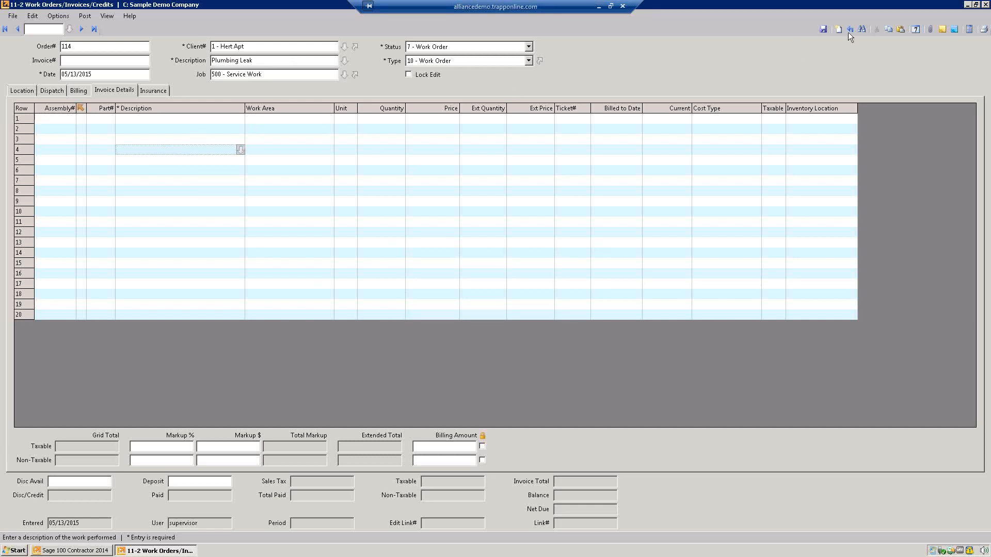
Attach the note "See joe about plumbing leak" to the work order and save the record
{"action": "left_click", "coordinate": [954, 29]}
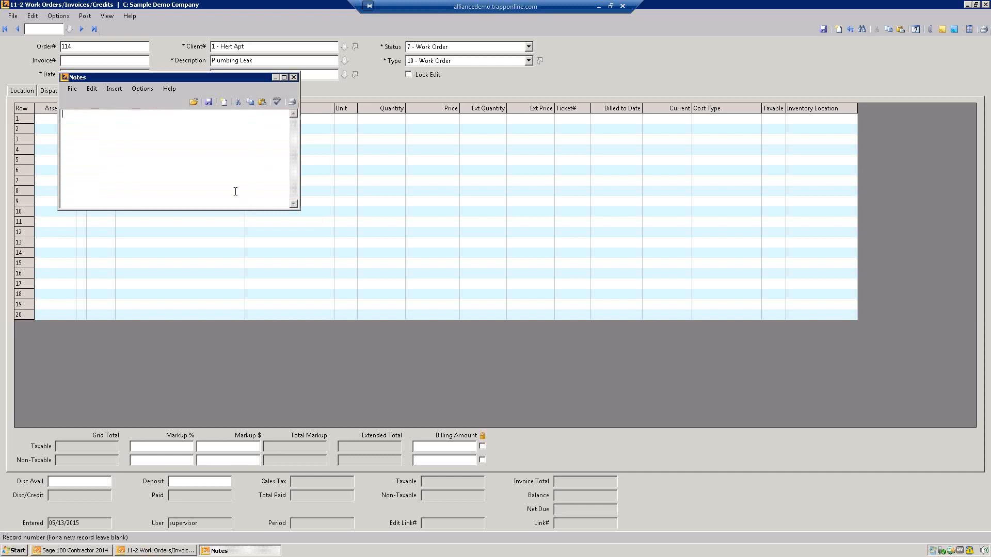
{"action": "type", "text": "See joe about plumbing leak"}
{"action": "left_click", "coordinate": [209, 103]}
{"action": "left_click", "coordinate": [823, 29]}
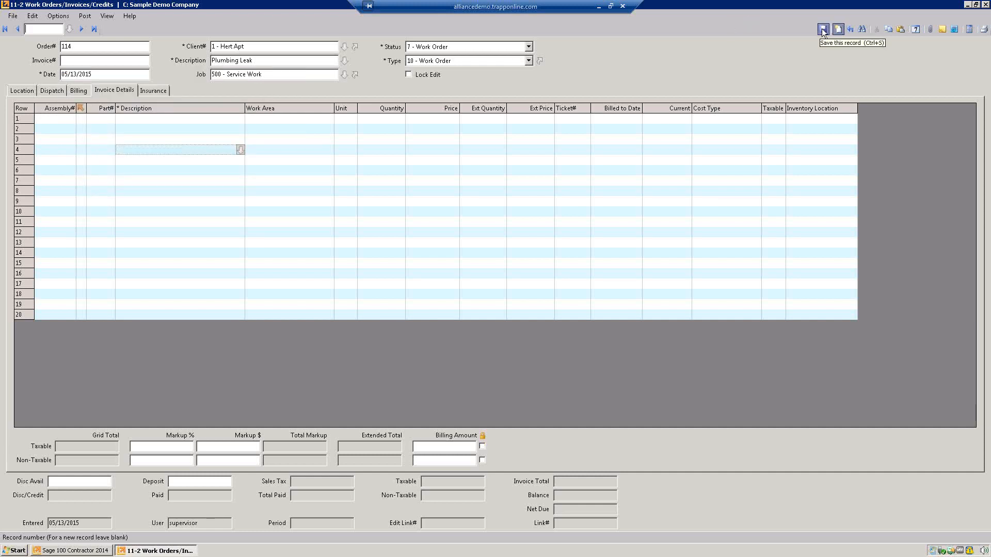
Assign the unassigned Heritage Apartments work order on the Dispatch Board to the second technician for Saturday, 10:00 AM to 3:15 PM
{"action": "left_click", "coordinate": [58, 15]}
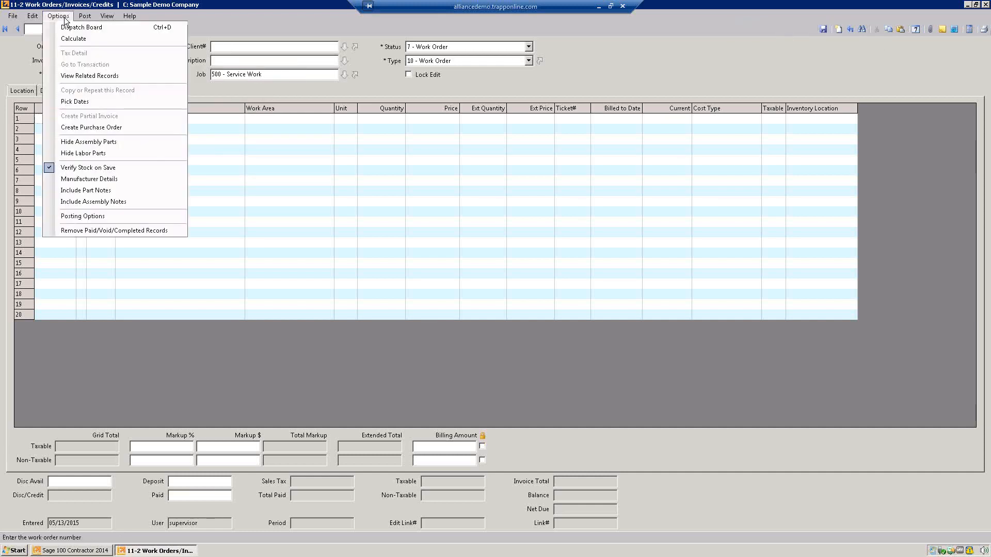
{"action": "left_click", "coordinate": [65, 29]}
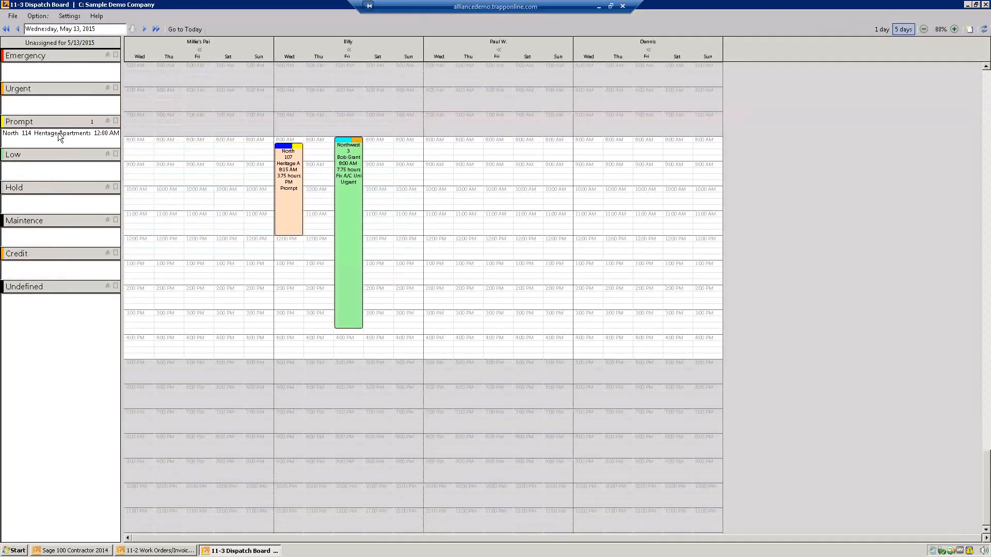
{"action": "left_click_drag", "start_coordinate": [60, 136], "coordinate": [371, 311]}
{"action": "right_click", "coordinate": [377, 227]}
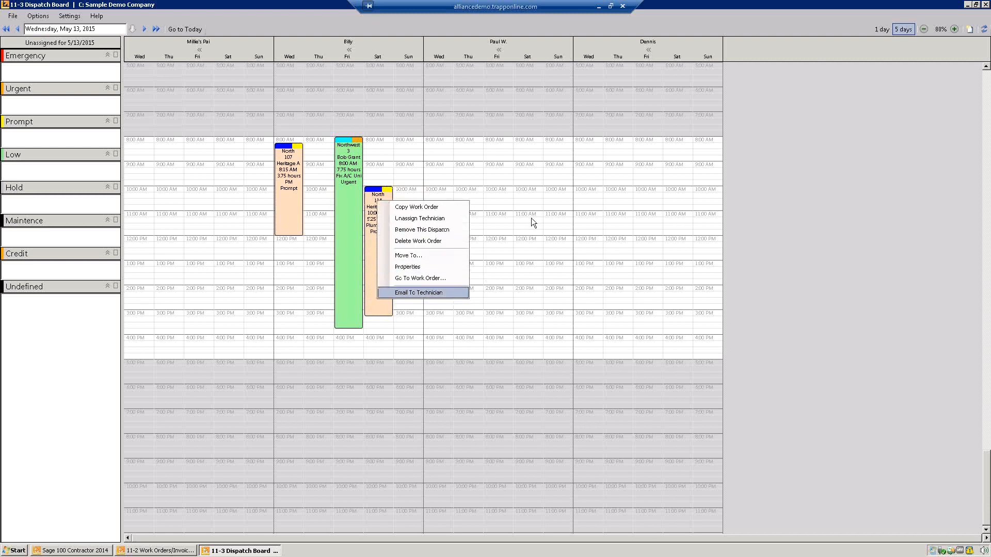
{"action": "left_click", "coordinate": [608, 129]}
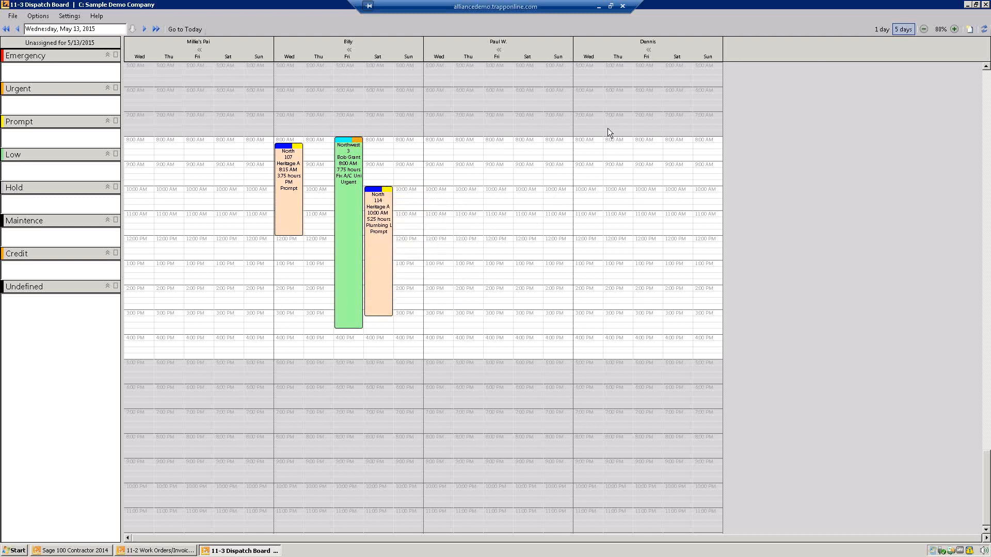
Switch to Sage Service Operations in Firefox and review the week's assigned work orders down to the Saturday entry
{"action": "left_click", "coordinate": [599, 7]}
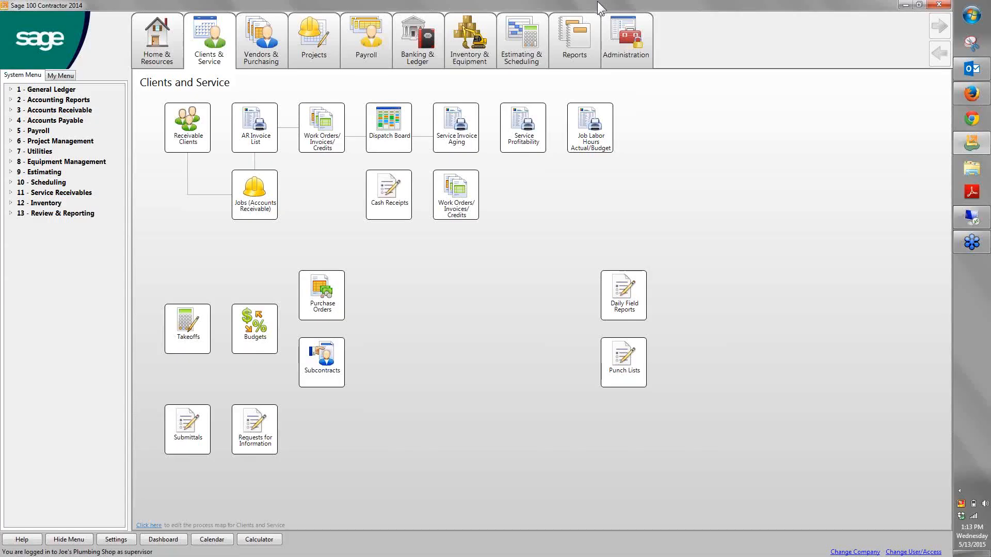
{"action": "left_click", "coordinate": [977, 87]}
{"action": "left_click", "coordinate": [972, 94]}
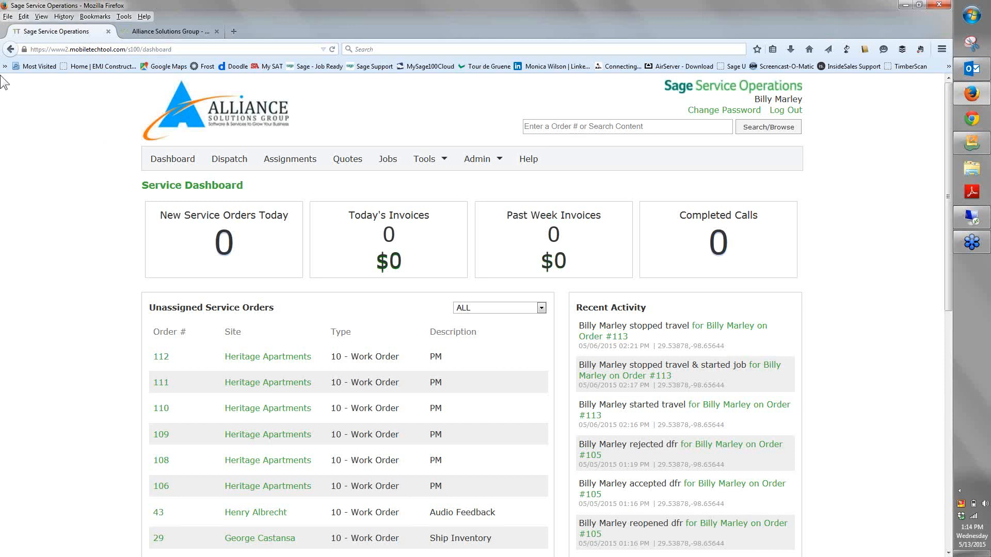
{"action": "left_click", "coordinate": [309, 165]}
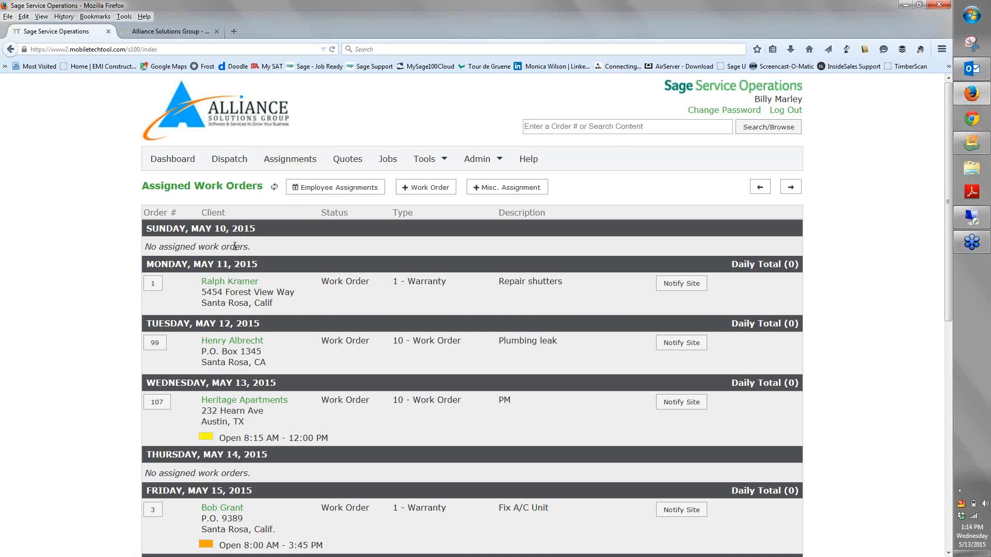
{"action": "scroll", "coordinate": [234, 246], "scroll_direction": "down", "scroll_amount": 1}
{"action": "scroll", "coordinate": [234, 246], "scroll_direction": "down", "scroll_amount": 3}
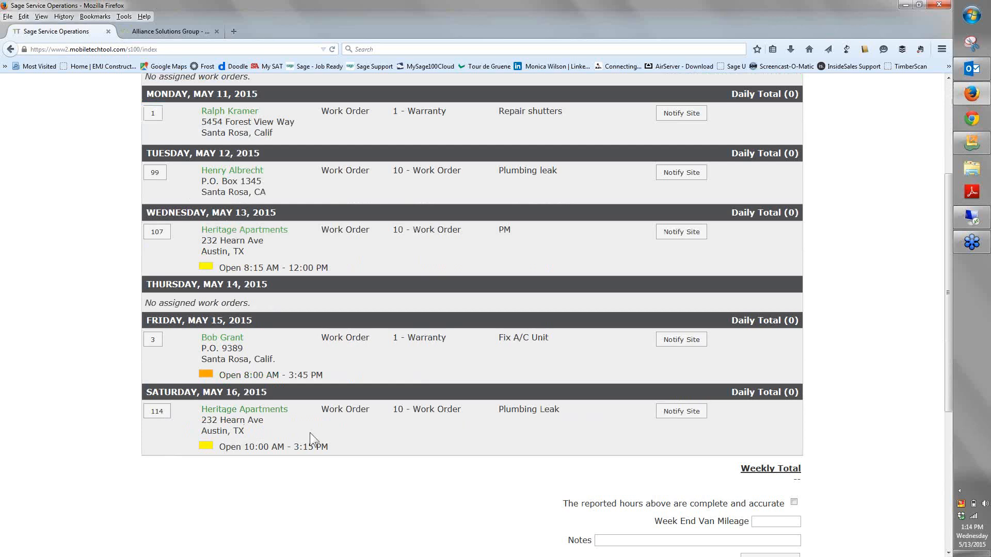
{"action": "scroll", "coordinate": [310, 433], "scroll_direction": "up", "scroll_amount": 3}
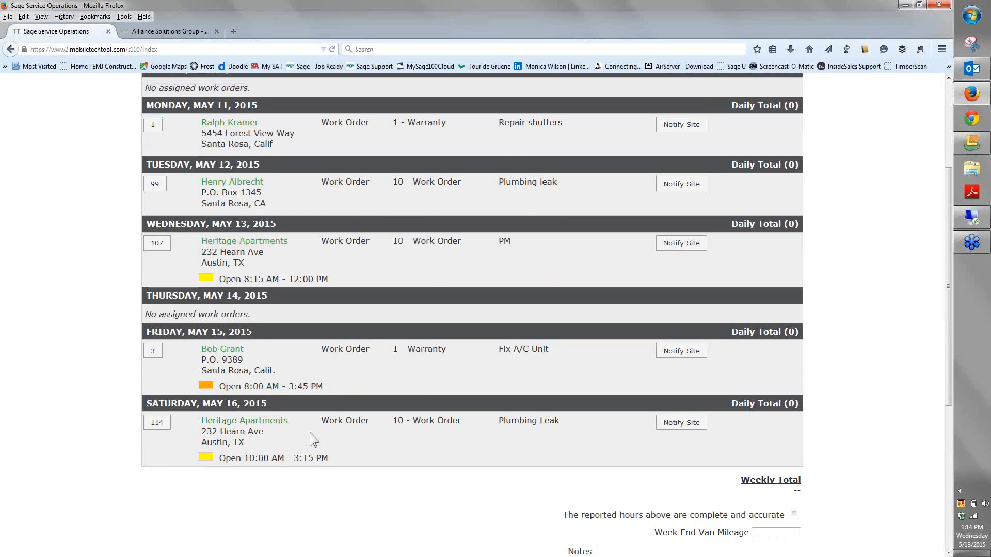
{"action": "scroll", "coordinate": [301, 348], "scroll_direction": "down", "scroll_amount": 5}
{"action": "scroll", "coordinate": [301, 348], "scroll_direction": "down", "scroll_amount": 1}
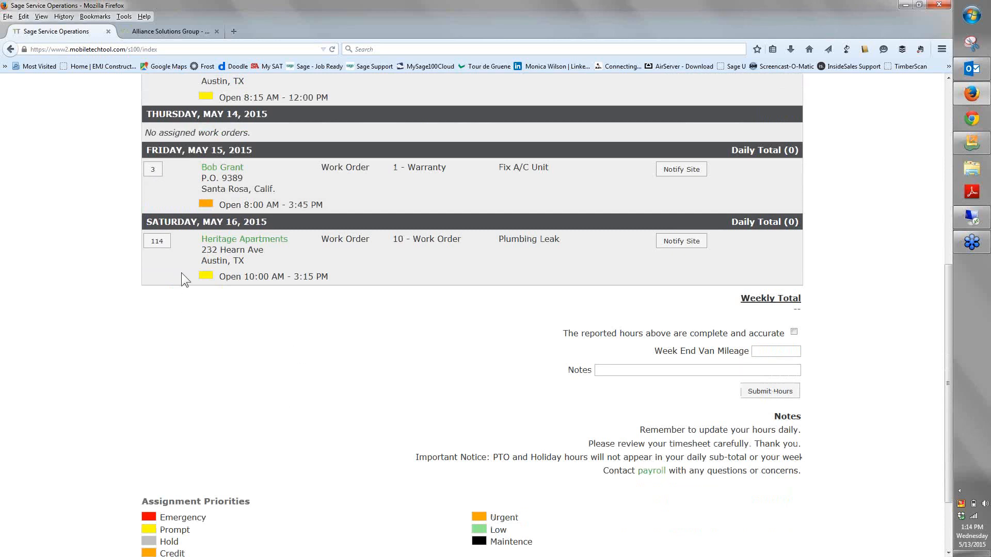
Open Saturday's Plumbing Leak order for Heritage Apartments, allow location sharing and review its internal note
{"action": "left_click", "coordinate": [160, 243]}
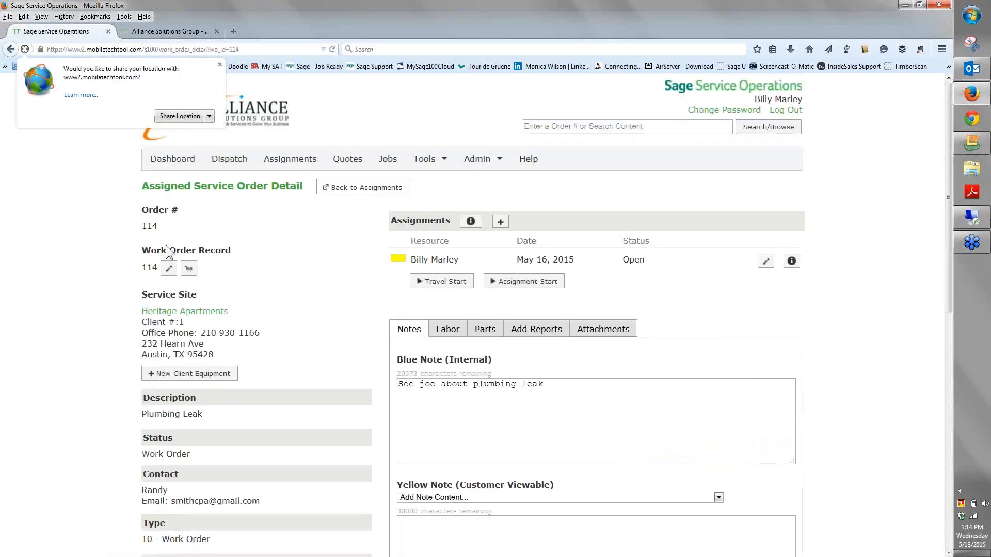
{"action": "left_click", "coordinate": [183, 116]}
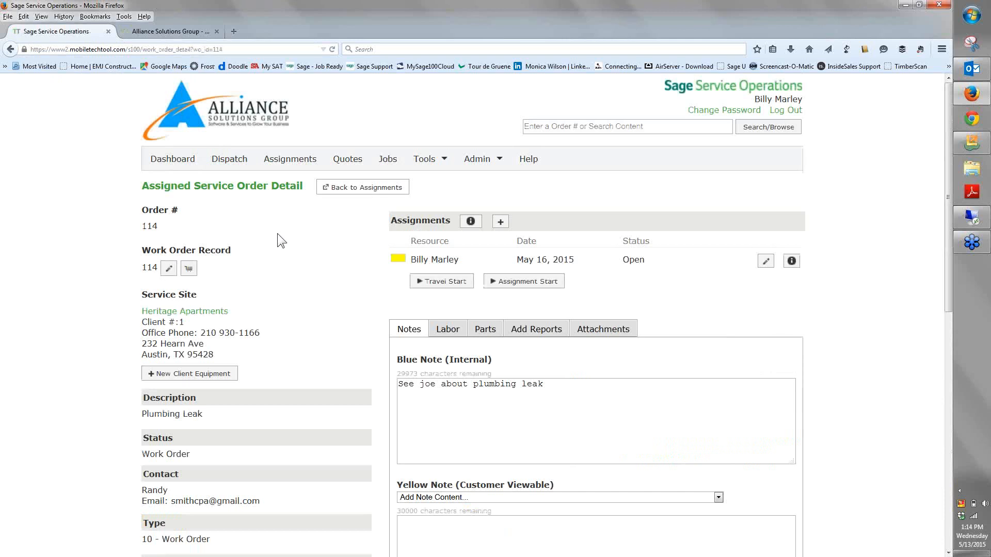
{"action": "scroll", "coordinate": [277, 238], "scroll_direction": "down", "scroll_amount": 6}
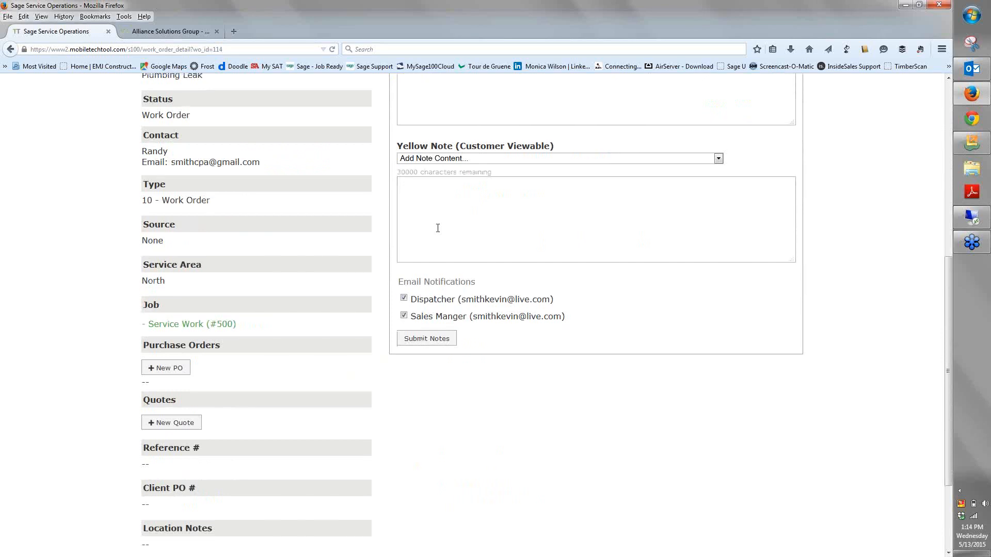
{"action": "scroll", "coordinate": [438, 228], "scroll_direction": "up", "scroll_amount": 3}
{"action": "left_click_drag", "start_coordinate": [557, 215], "coordinate": [397, 222]}
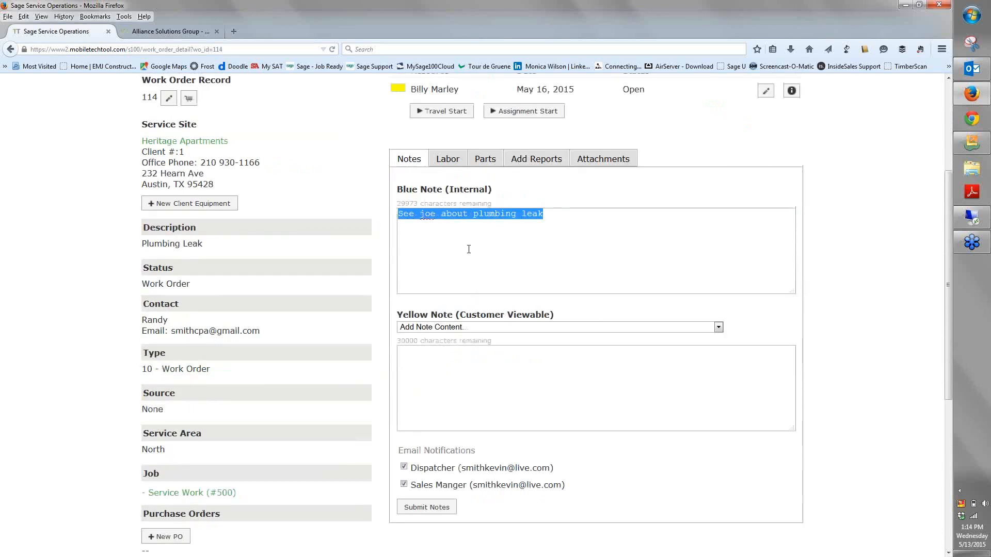
{"action": "left_click", "coordinate": [469, 249]}
{"action": "scroll", "coordinate": [465, 253], "scroll_direction": "up", "scroll_amount": 3}
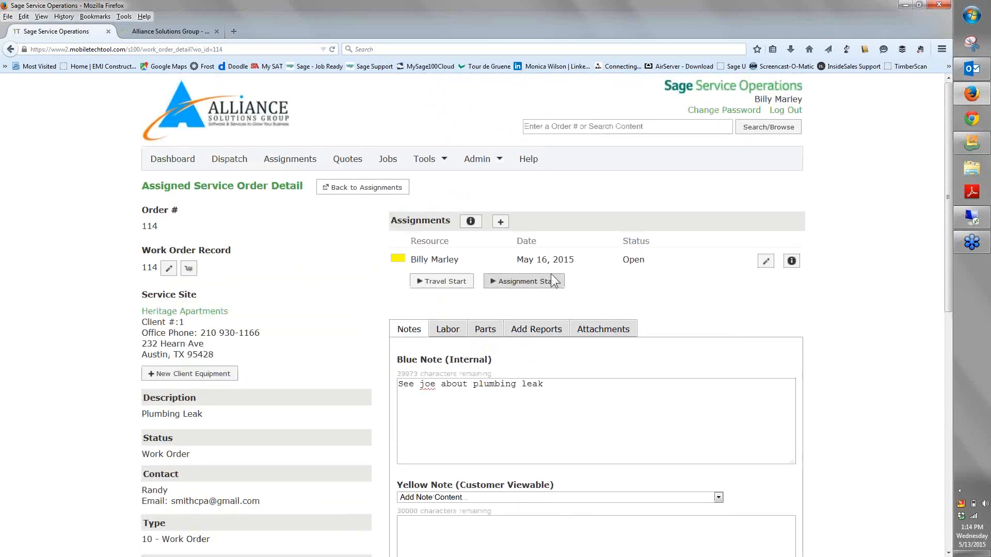
Examine the service order's labor and parts sections
{"action": "left_click", "coordinate": [448, 329]}
{"action": "scroll", "coordinate": [334, 313], "scroll_direction": "down", "scroll_amount": 1}
{"action": "scroll", "coordinate": [333, 308], "scroll_direction": "down", "scroll_amount": 3}
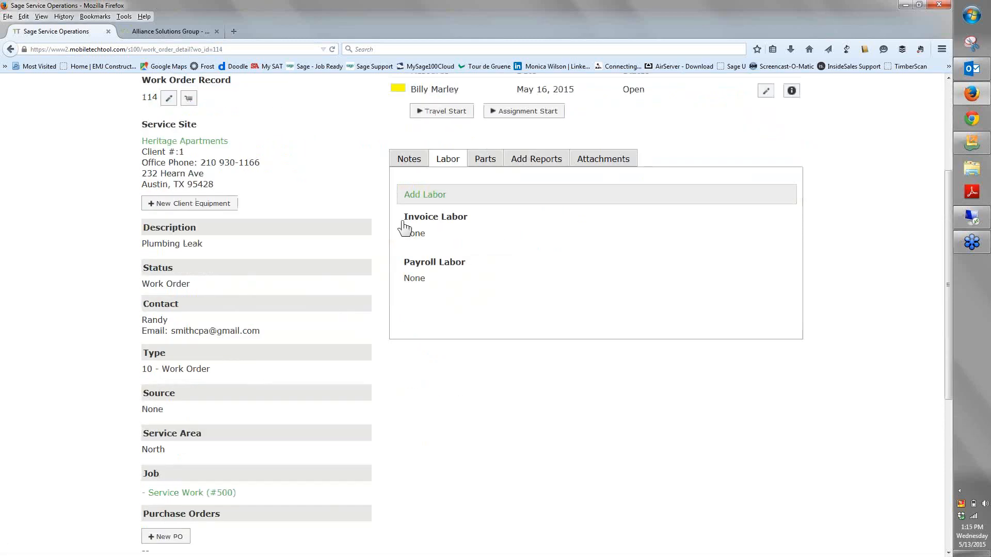
{"action": "left_click", "coordinate": [493, 163]}
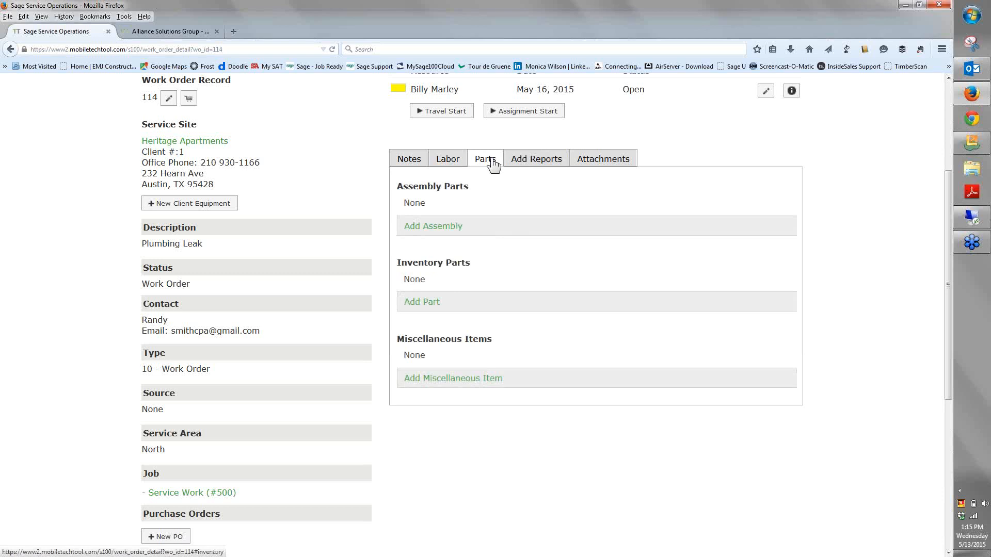
Submit a signed Summer PM report with alarm answers Yes, No, Fixed and No in order, and allow location sharing again
{"action": "left_click", "coordinate": [558, 161]}
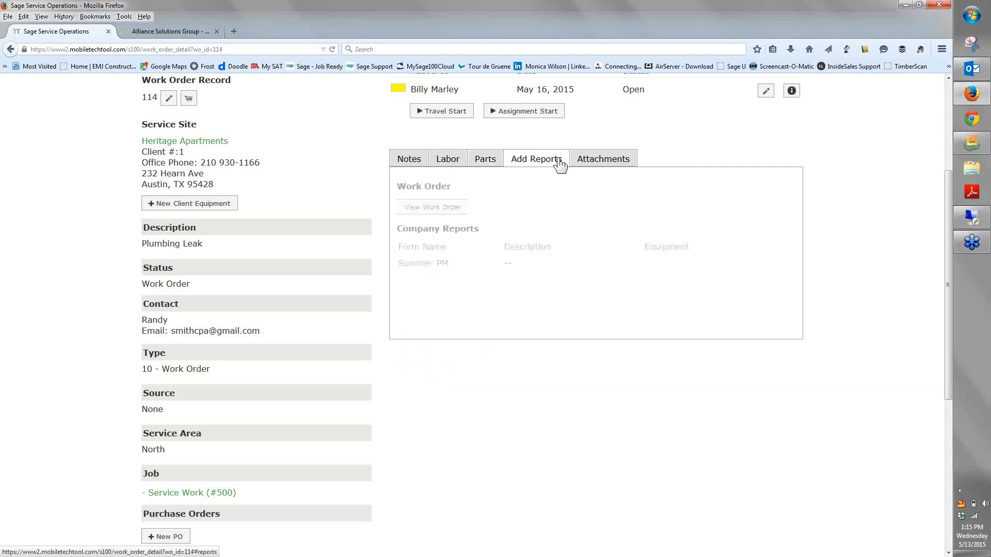
{"action": "left_click", "coordinate": [410, 265]}
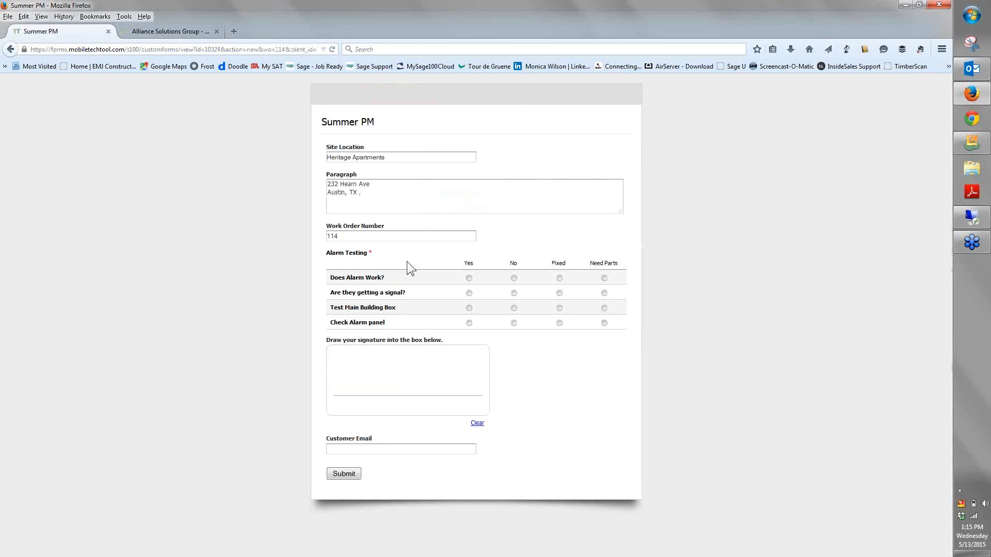
{"action": "left_click", "coordinate": [469, 279]}
{"action": "left_click", "coordinate": [514, 292]}
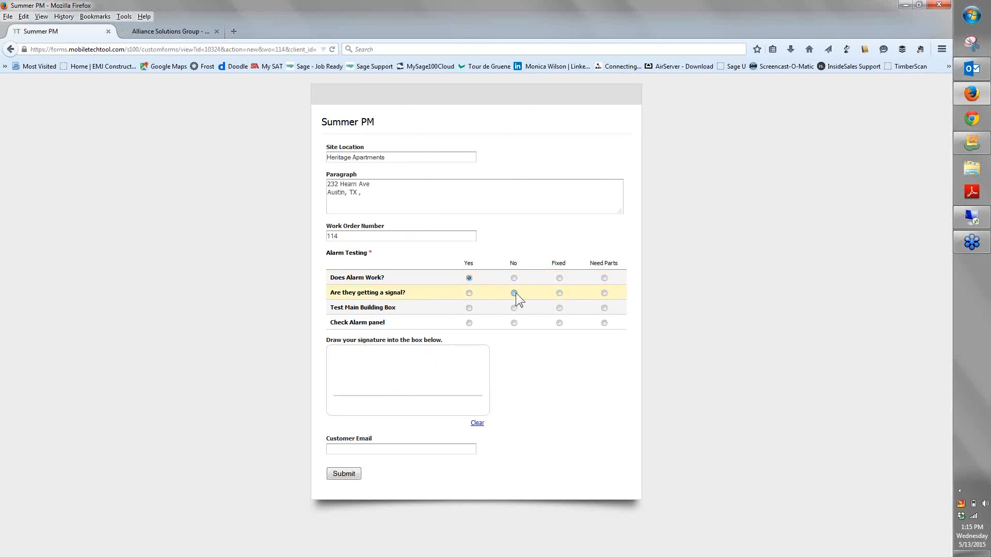
{"action": "left_click", "coordinate": [559, 308]}
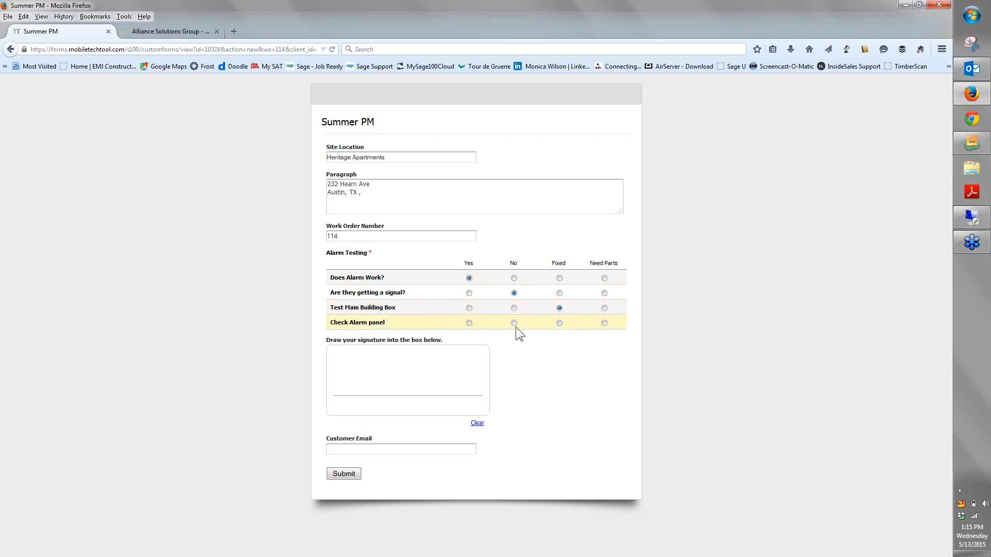
{"action": "left_click", "coordinate": [514, 323]}
{"action": "left_click_drag", "start_coordinate": [358, 357], "coordinate": [461, 355]}
{"action": "left_click", "coordinate": [347, 475]}
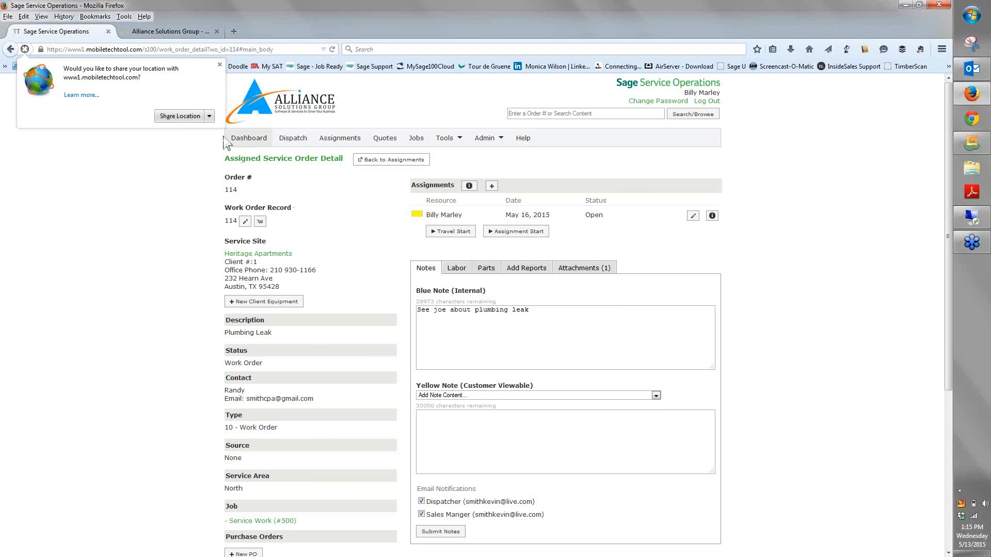
{"action": "left_click", "coordinate": [177, 121]}
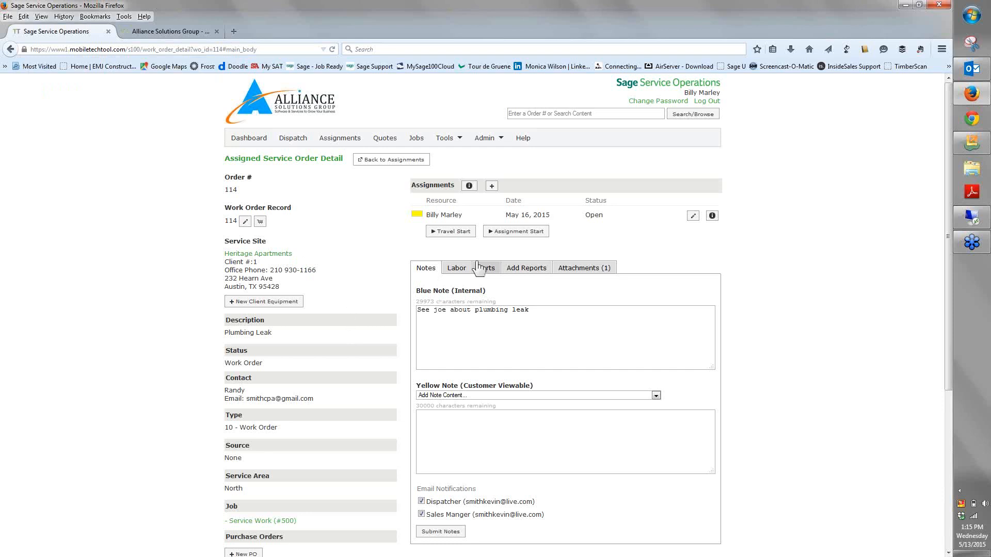
Check the dispatch board in the remote session, and open the City of Oak Hills OAKHILLS2 location in Firefox's Self Service Center
{"action": "left_click", "coordinate": [980, 221]}
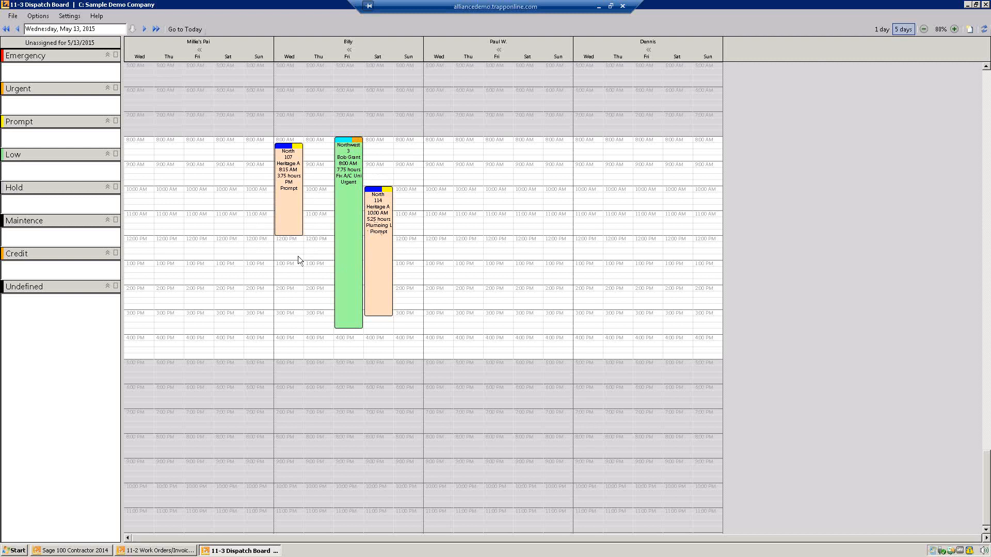
{"action": "left_click", "coordinate": [602, 5]}
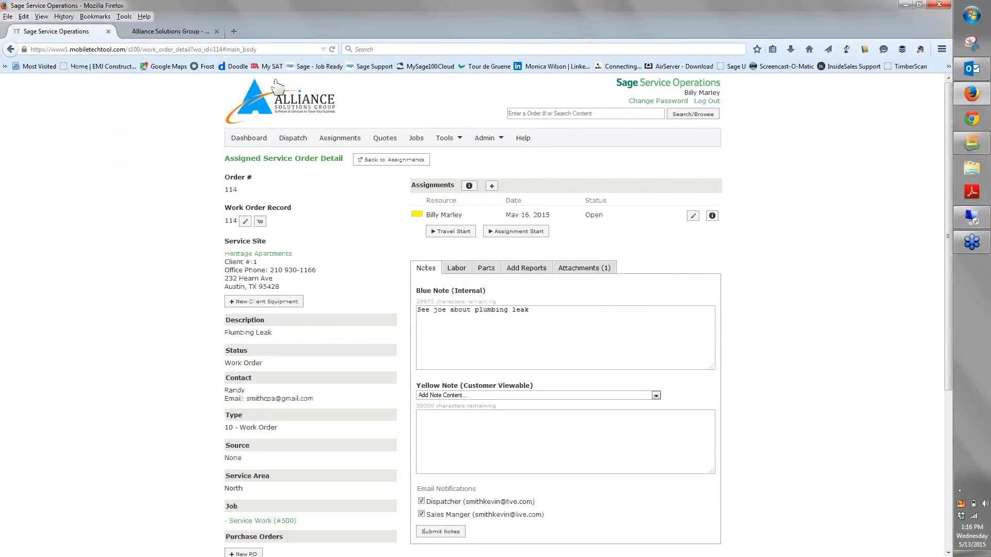
{"action": "left_click", "coordinate": [160, 32]}
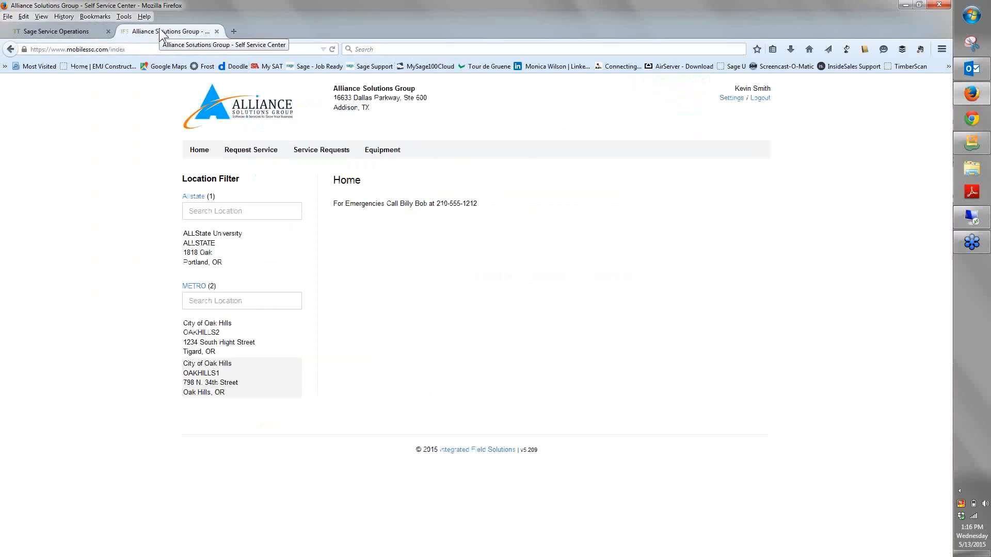
{"action": "left_click", "coordinate": [190, 327]}
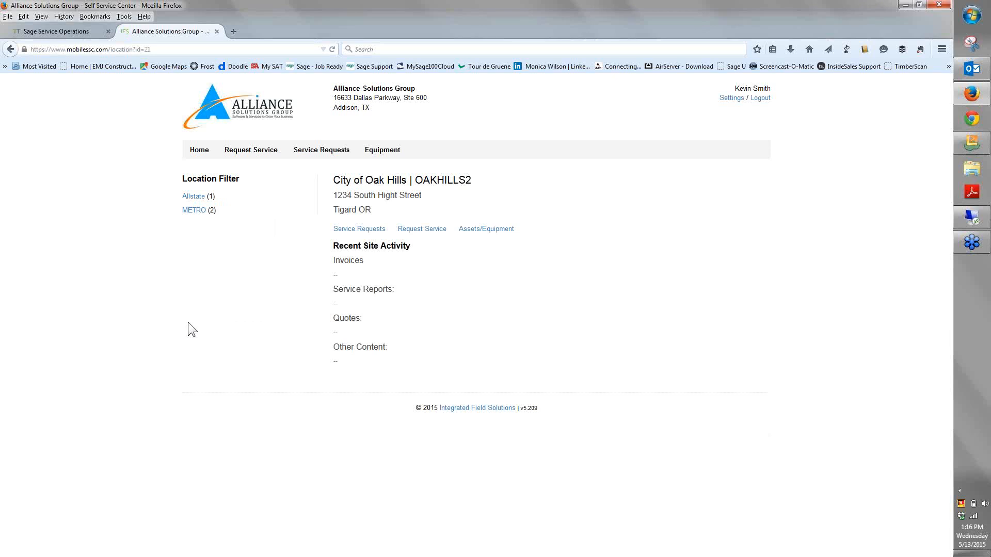
Draft a service request for OAKHILLS2 with problem Circuit is out, a purchase order number and High priority, and cancel it
{"action": "left_click", "coordinate": [418, 231]}
{"action": "left_click", "coordinate": [351, 224]}
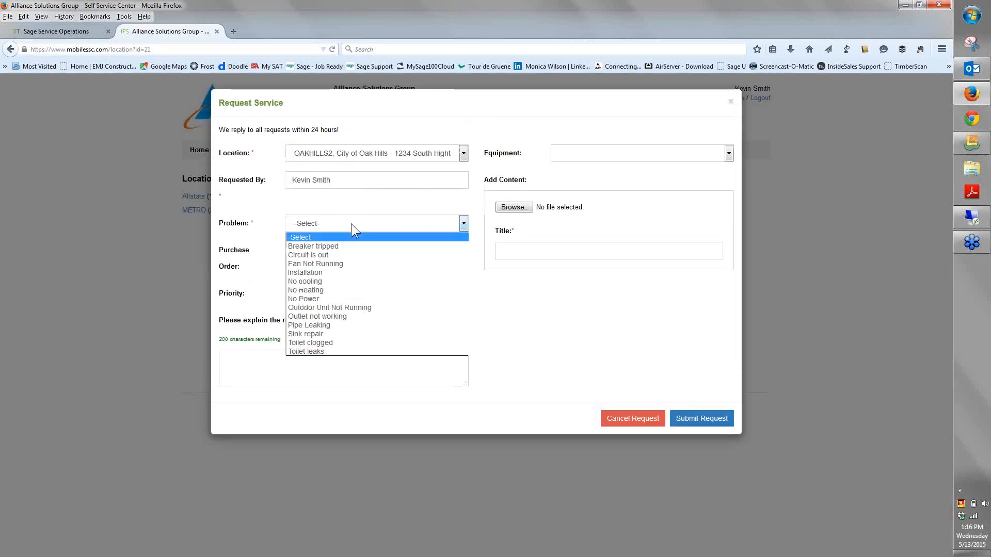
{"action": "left_click", "coordinate": [334, 255]}
{"action": "left_click", "coordinate": [327, 250]}
{"action": "type", "text": "1"}
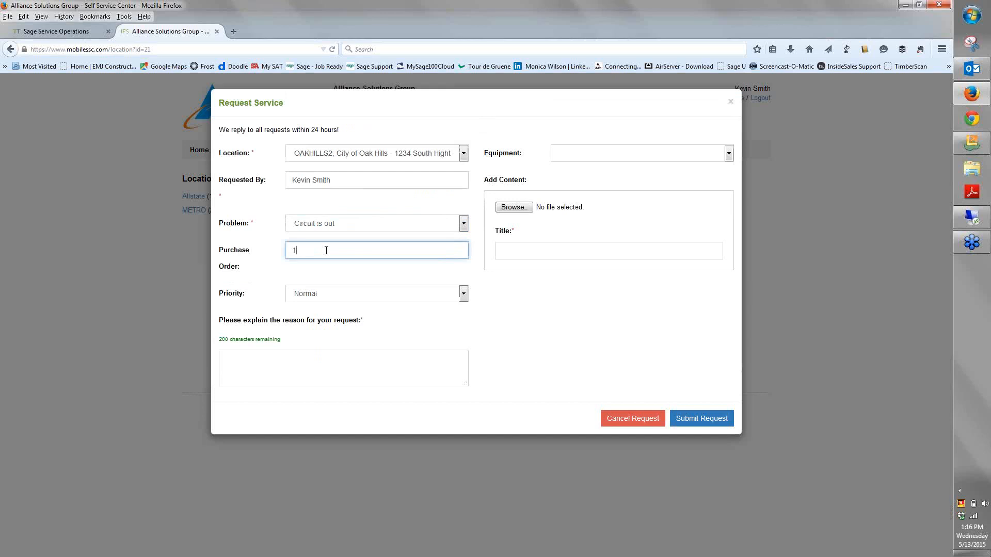
{"action": "type", "text": "02012"}
{"action": "left_click", "coordinate": [353, 289]}
{"action": "left_click", "coordinate": [323, 316]}
{"action": "left_click", "coordinate": [641, 149]}
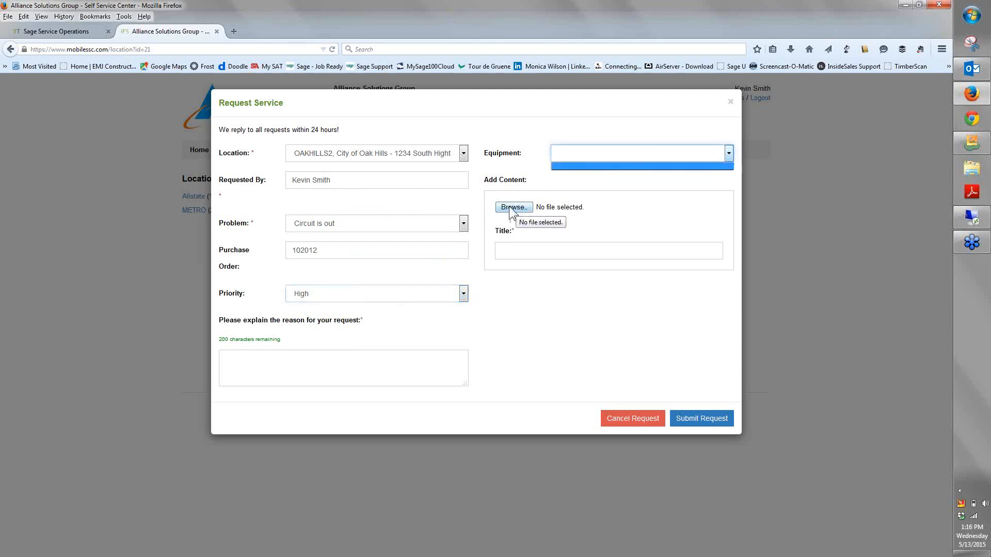
{"action": "left_click", "coordinate": [368, 371]}
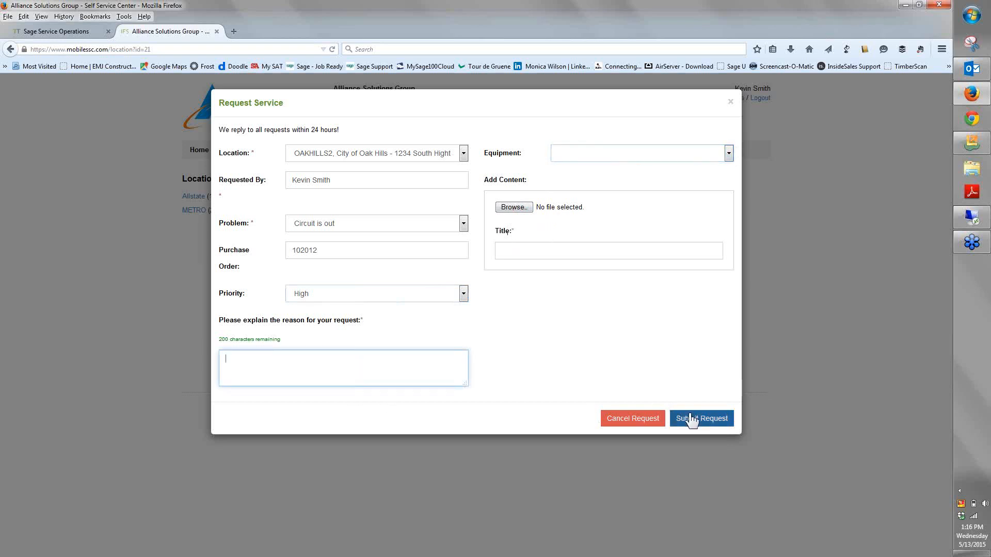
{"action": "left_click", "coordinate": [645, 422]}
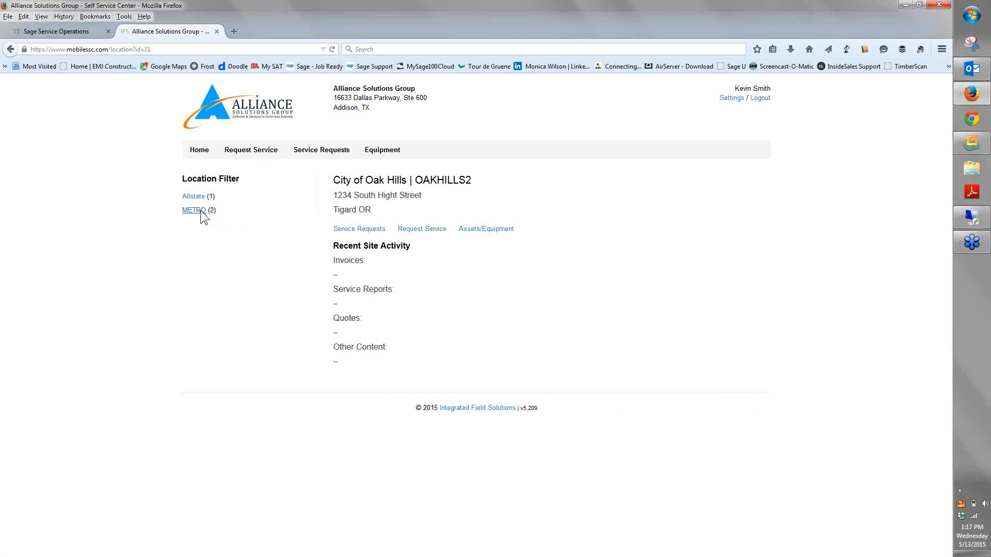
Check the OAKHILLS2 service requests, and open the ALLState University location to review its invoices, other content and form entries
{"action": "left_click", "coordinate": [355, 233]}
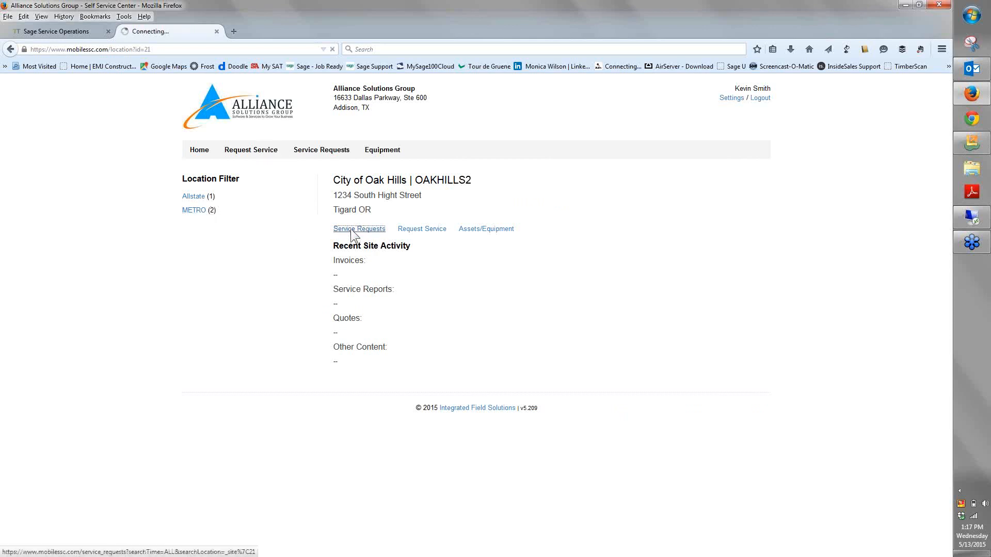
{"action": "left_click", "coordinate": [197, 150]}
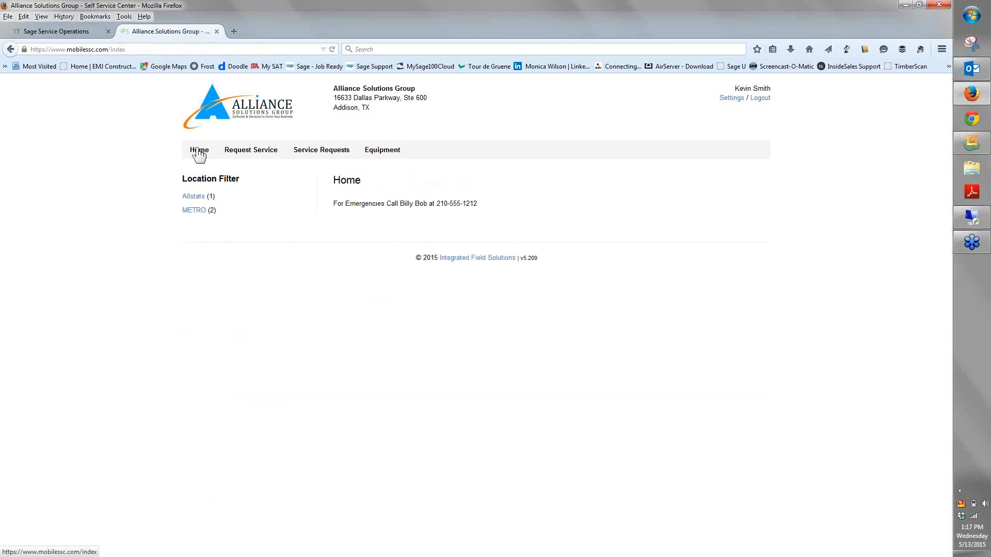
{"action": "left_click", "coordinate": [193, 198]}
{"action": "left_click", "coordinate": [201, 253]}
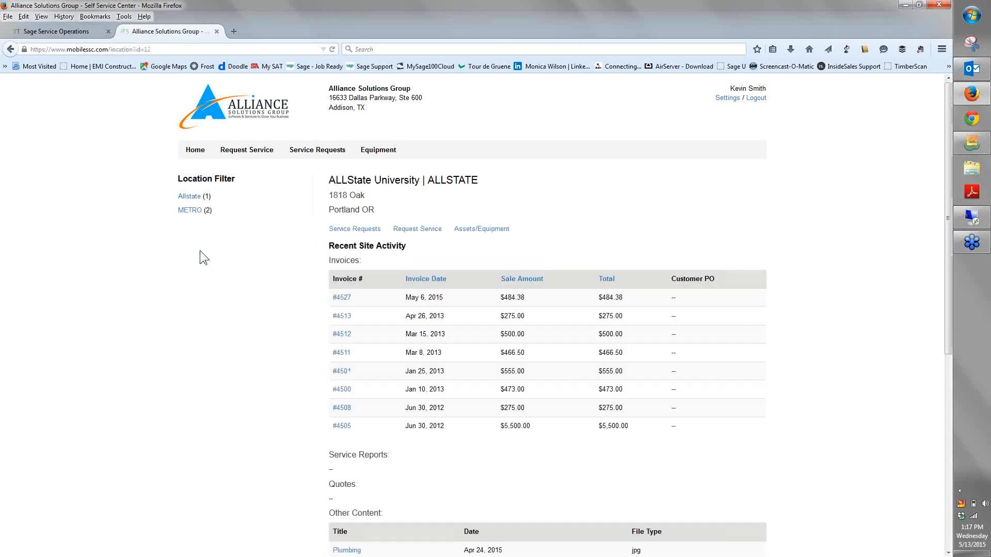
{"action": "scroll", "coordinate": [230, 324], "scroll_direction": "down", "scroll_amount": 1}
{"action": "scroll", "coordinate": [230, 324], "scroll_direction": "down", "scroll_amount": 6}
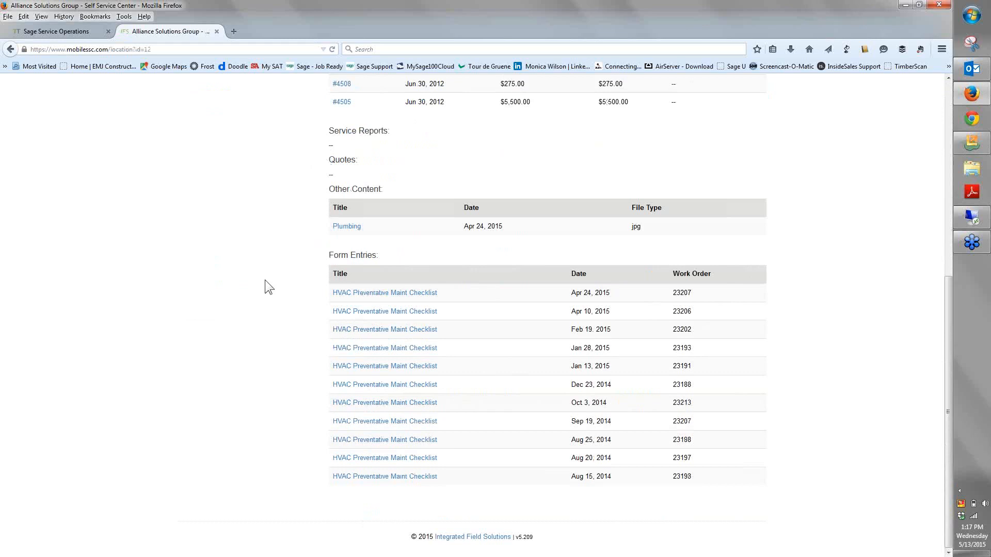
{"action": "scroll", "coordinate": [265, 281], "scroll_direction": "up", "scroll_amount": 6}
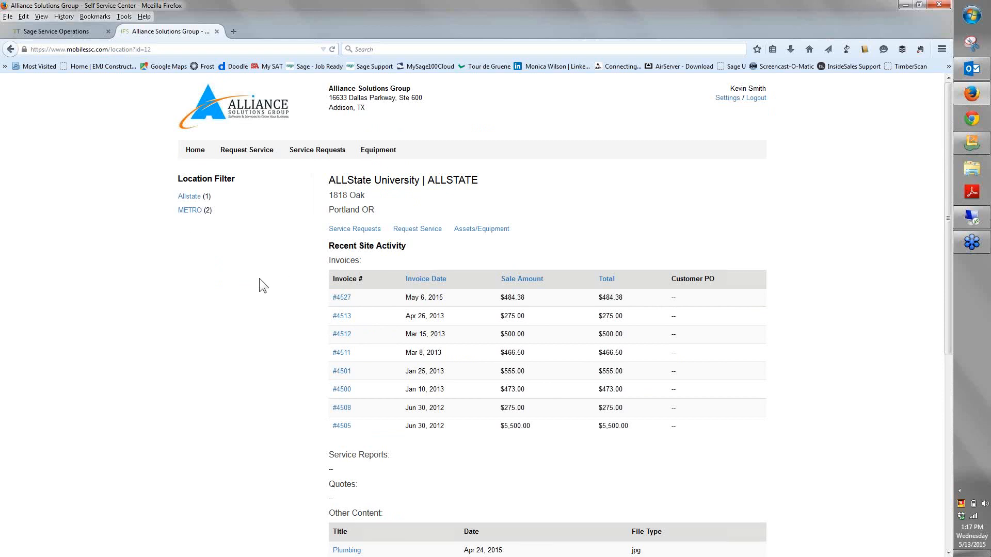
Switch to Sage 100 Contractor and open the 10 - Electrical Job takeoff at bid item 200 - Service Switchboard and Panels
{"action": "left_click", "coordinate": [51, 32]}
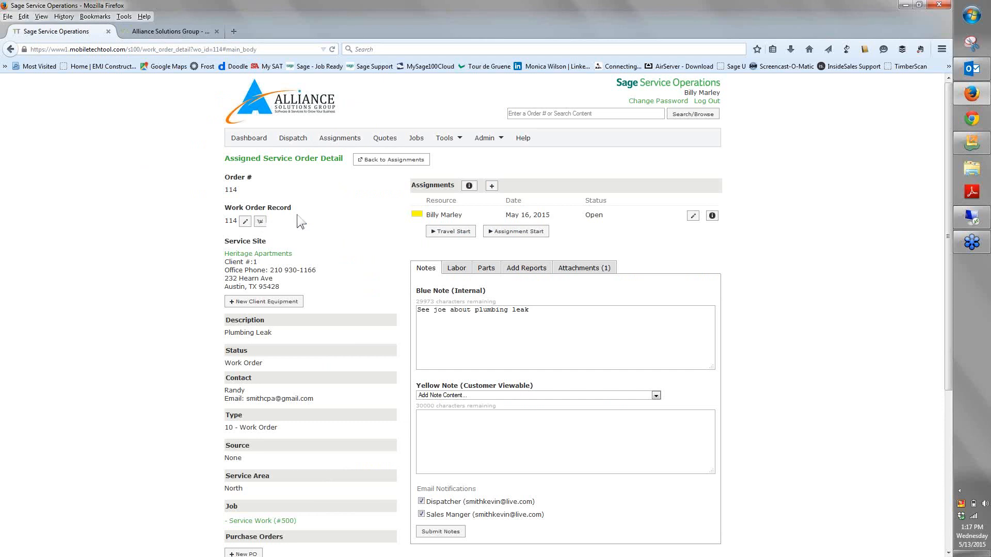
{"action": "left_click", "coordinate": [904, 4]}
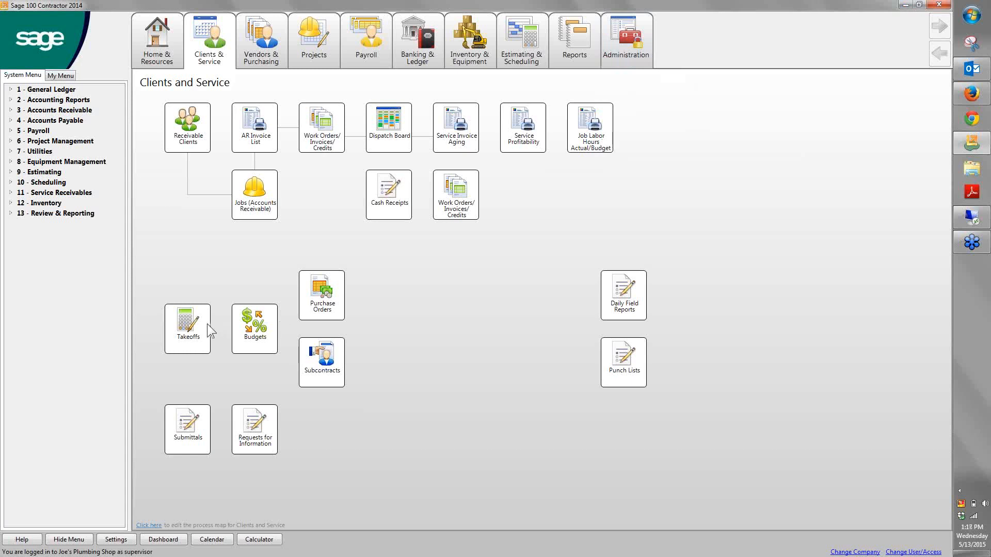
{"action": "left_click", "coordinate": [244, 307]}
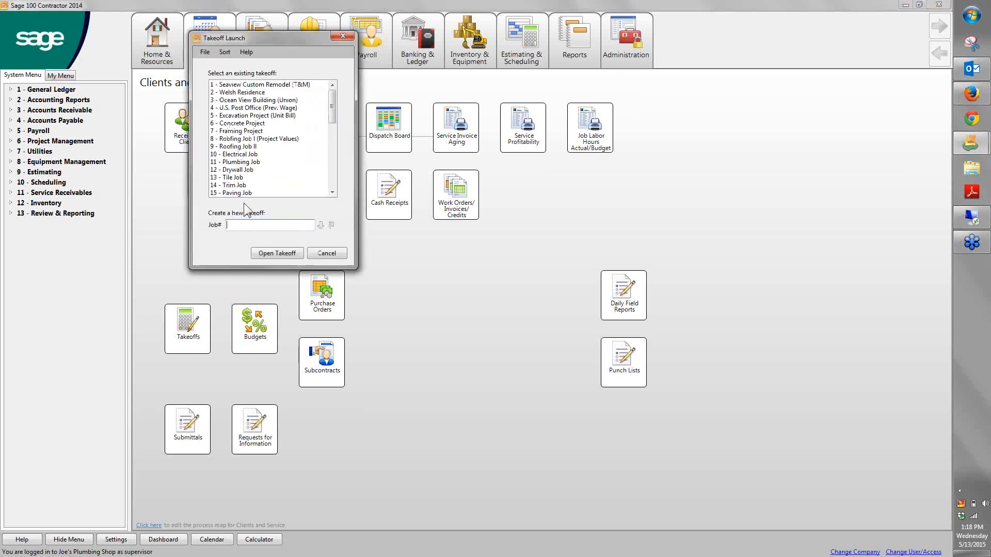
{"action": "left_click", "coordinate": [253, 156]}
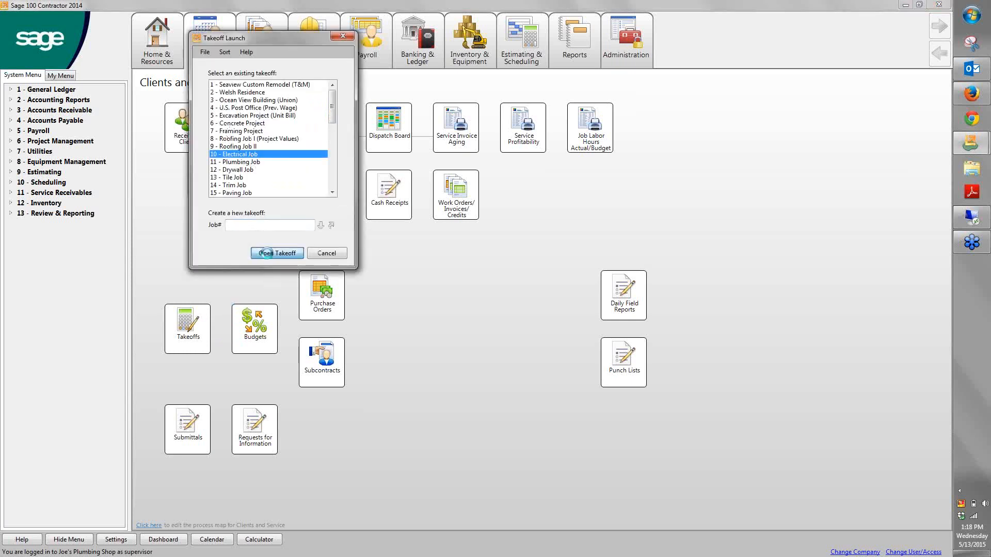
{"action": "left_click", "coordinate": [266, 253]}
{"action": "left_click", "coordinate": [164, 68]}
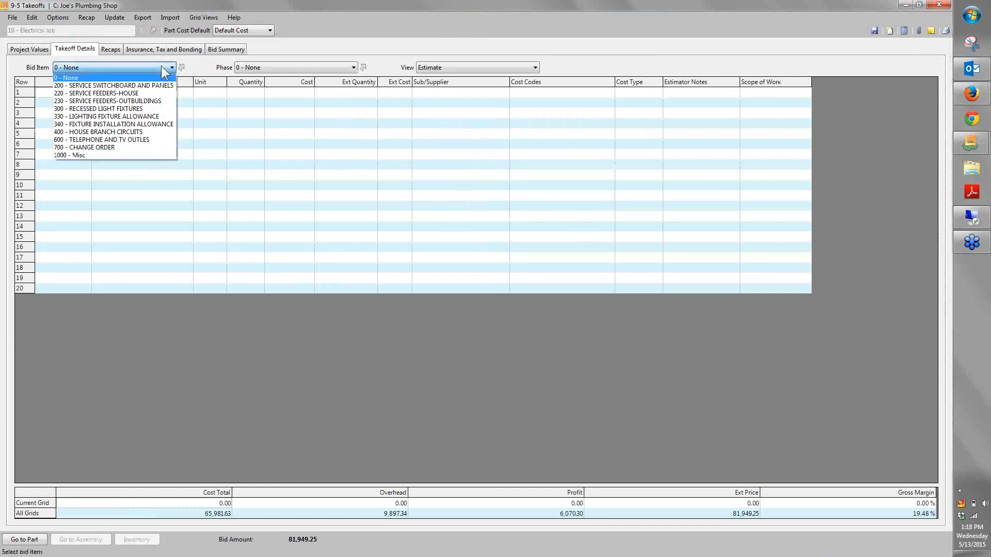
{"action": "left_click", "coordinate": [149, 86]}
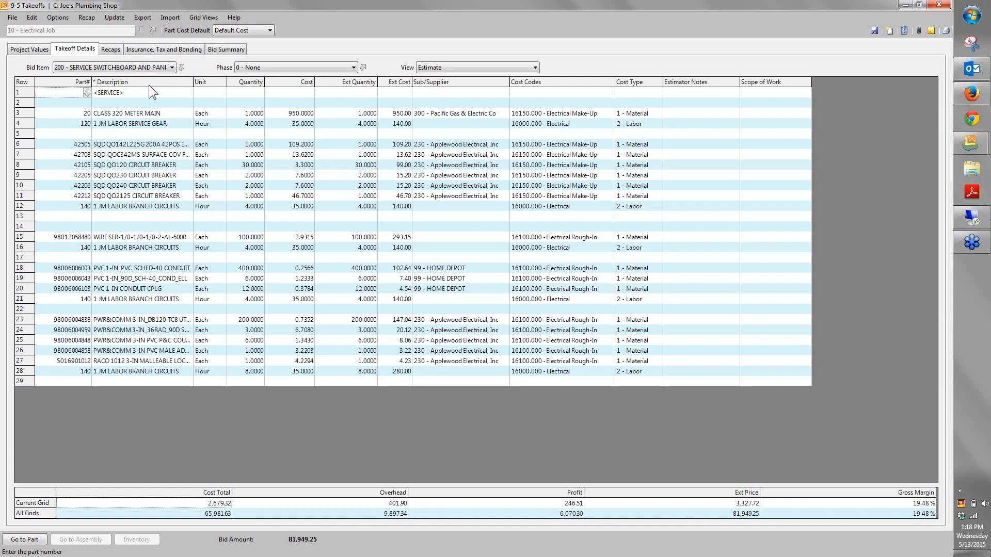
Examine the bid item's part descriptions, quantities, costs, suppliers, cost codes and cost types
{"action": "left_click_drag", "start_coordinate": [147, 106], "coordinate": [150, 276]}
{"action": "left_click_drag", "start_coordinate": [222, 123], "coordinate": [287, 250]}
{"action": "left_click_drag", "start_coordinate": [434, 111], "coordinate": [433, 359]}
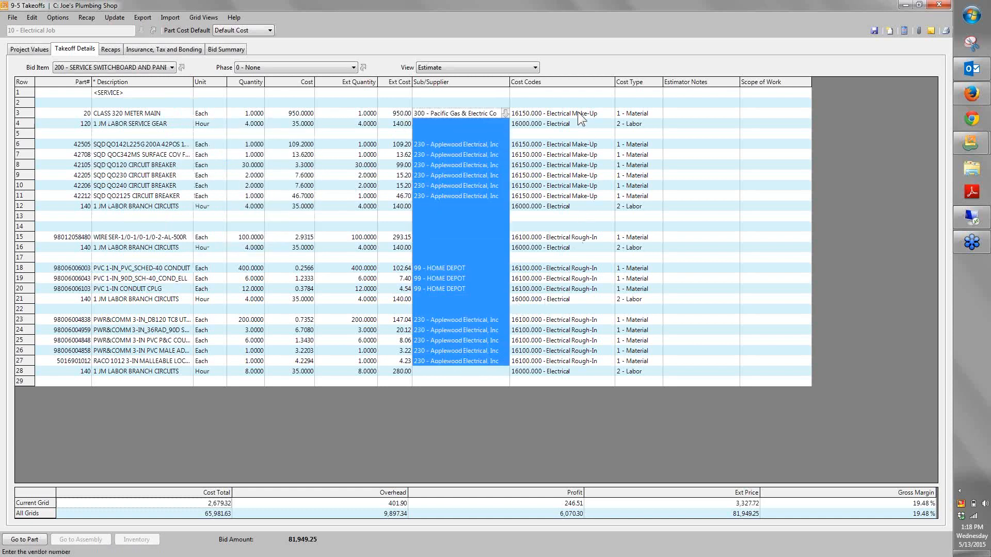
{"action": "left_click_drag", "start_coordinate": [568, 103], "coordinate": [646, 365]}
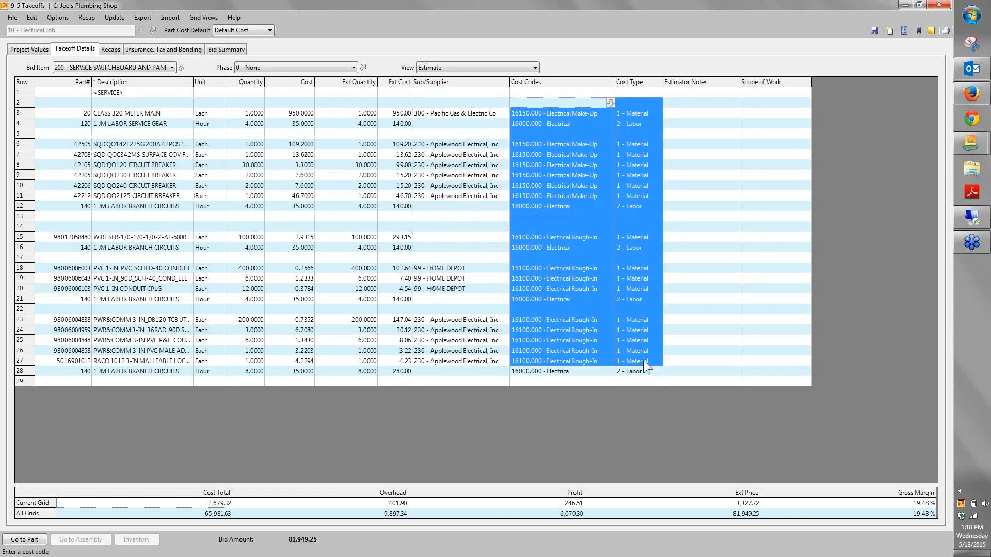
Review the takeoff's recaps by cost code and by vendor and its bid summary, and return to the takeoff details
{"action": "left_click", "coordinate": [112, 50]}
{"action": "left_click", "coordinate": [150, 516]}
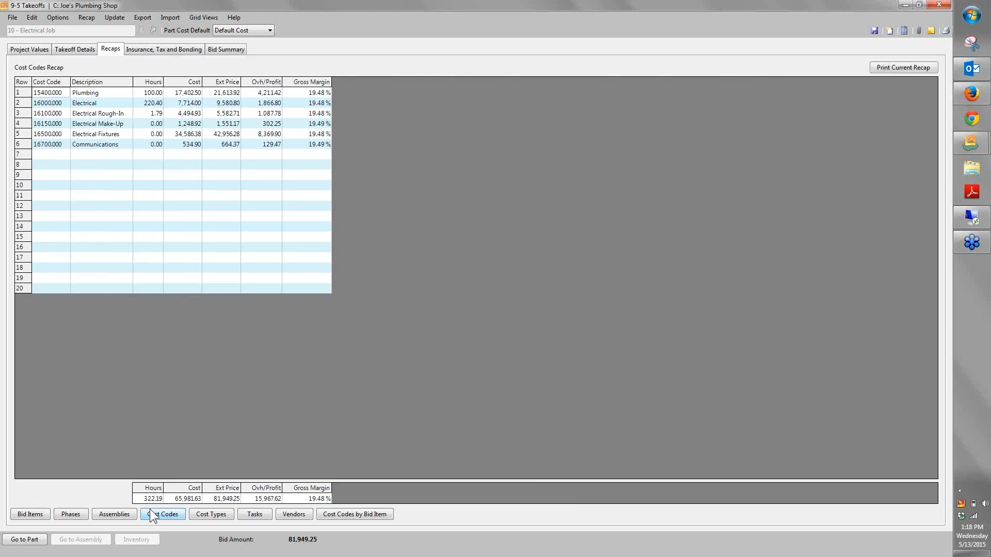
{"action": "left_click", "coordinate": [294, 515]}
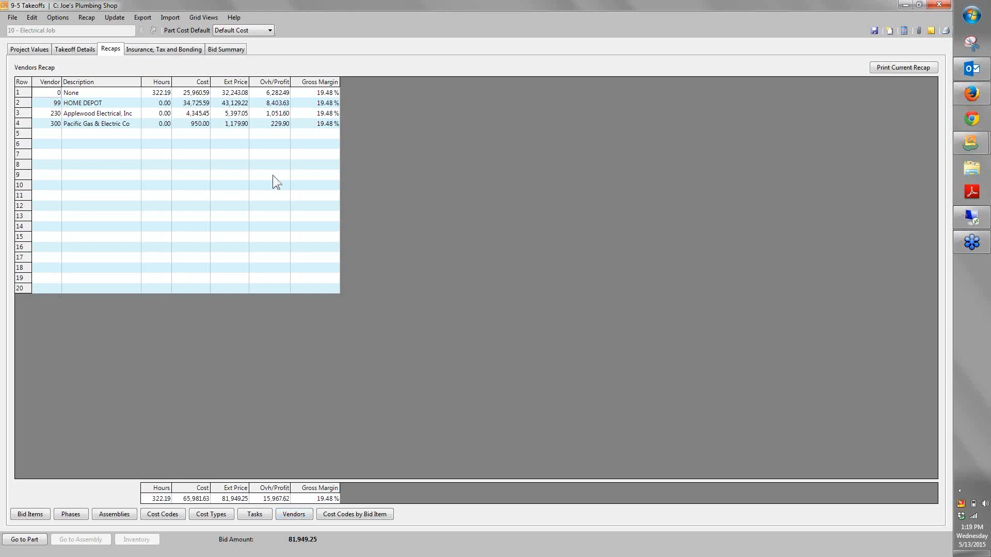
{"action": "left_click", "coordinate": [215, 51]}
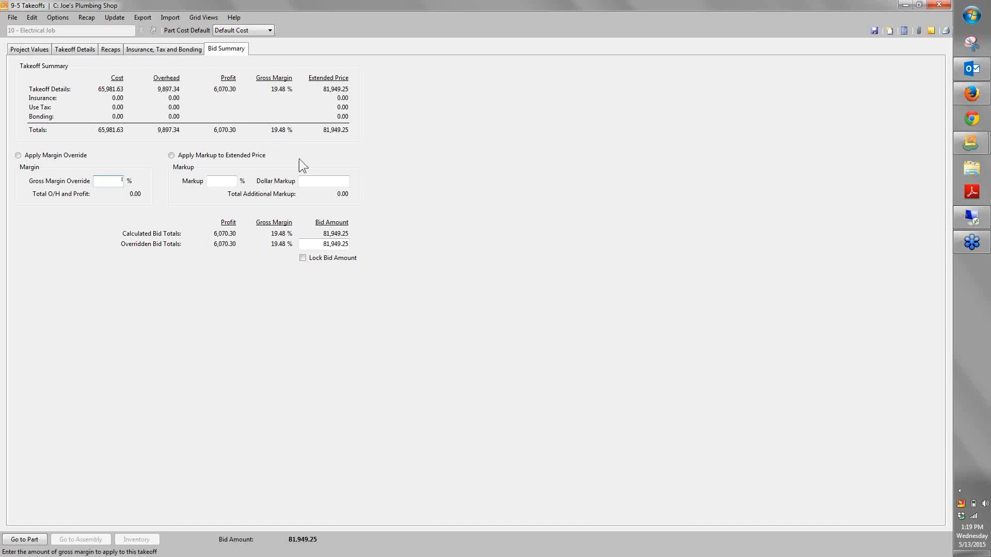
{"action": "left_click", "coordinate": [83, 49]}
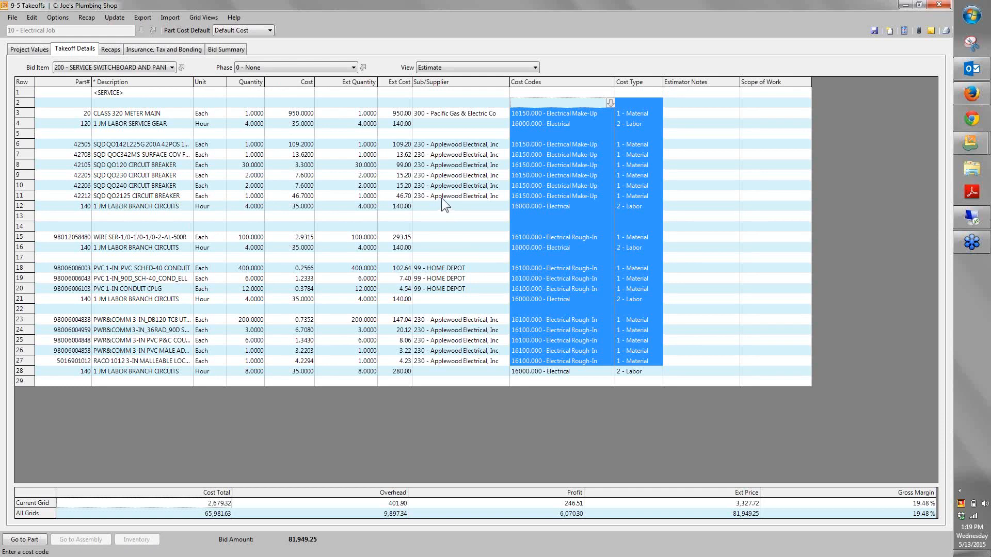
Export the Electrical Job takeoff to the job budget
{"action": "left_click", "coordinate": [138, 18]}
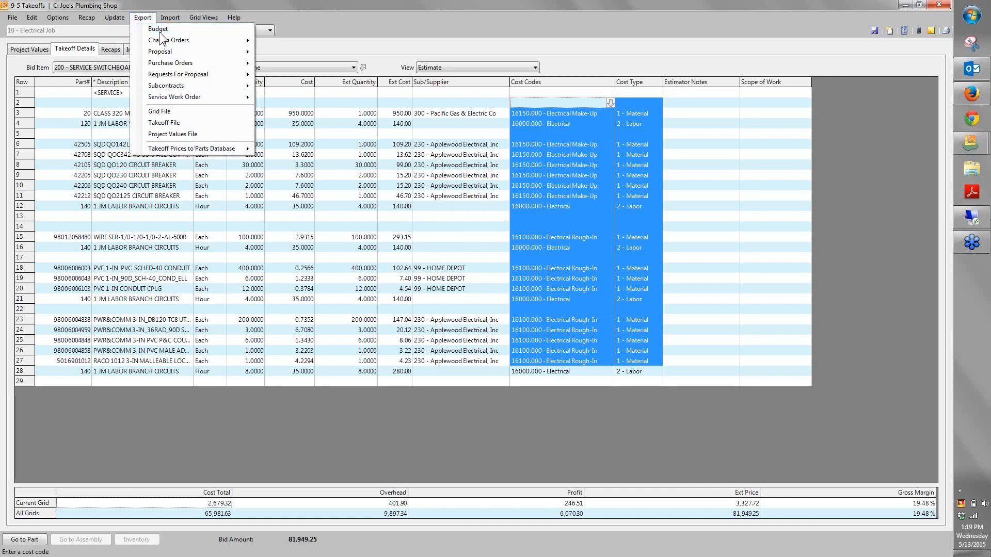
{"action": "left_click", "coordinate": [161, 32]}
{"action": "left_click", "coordinate": [513, 318]}
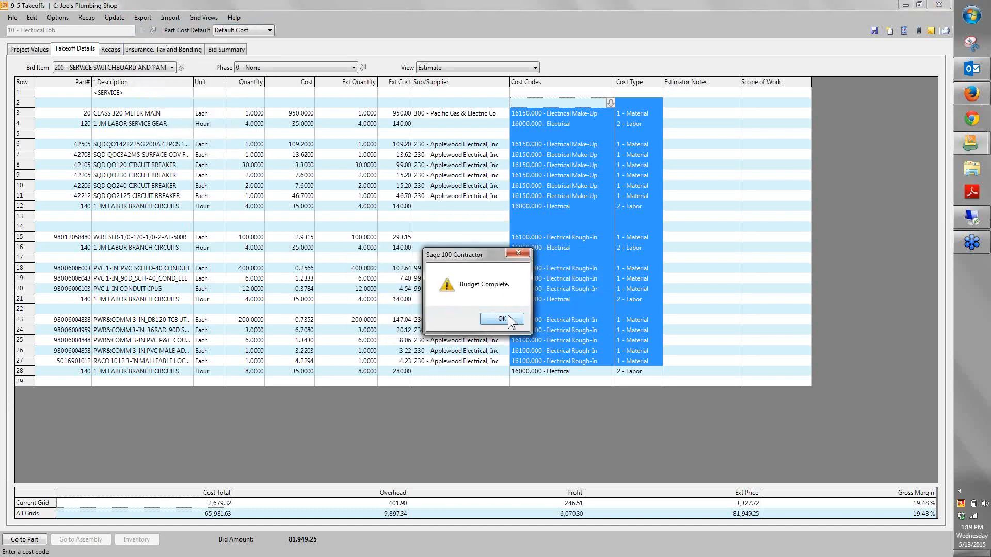
{"action": "left_click", "coordinate": [501, 319]}
Start exporting the takeoff's purchase orders by job, continuing without updating minimum quantities, and move the vendor selection dialog aside
{"action": "left_click", "coordinate": [143, 17]}
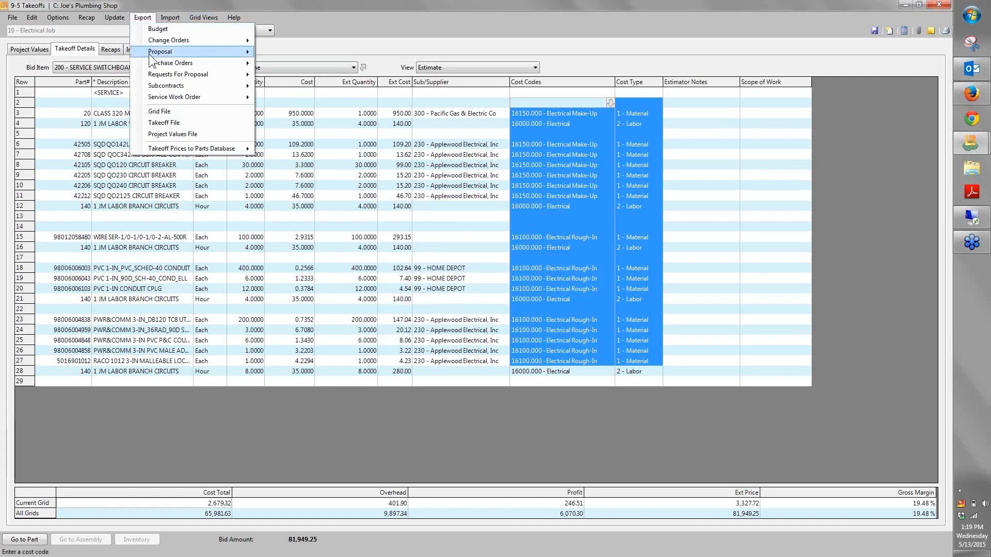
{"action": "mouse_move", "coordinate": [170, 63]}
{"action": "left_click", "coordinate": [296, 65]}
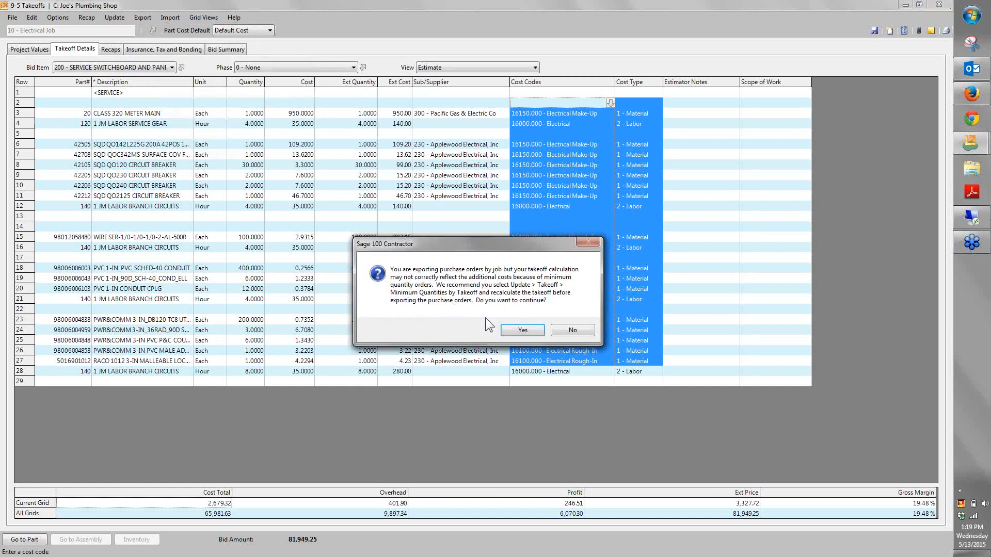
{"action": "left_click", "coordinate": [517, 330]}
{"action": "left_click", "coordinate": [520, 327]}
{"action": "left_click", "coordinate": [523, 321]}
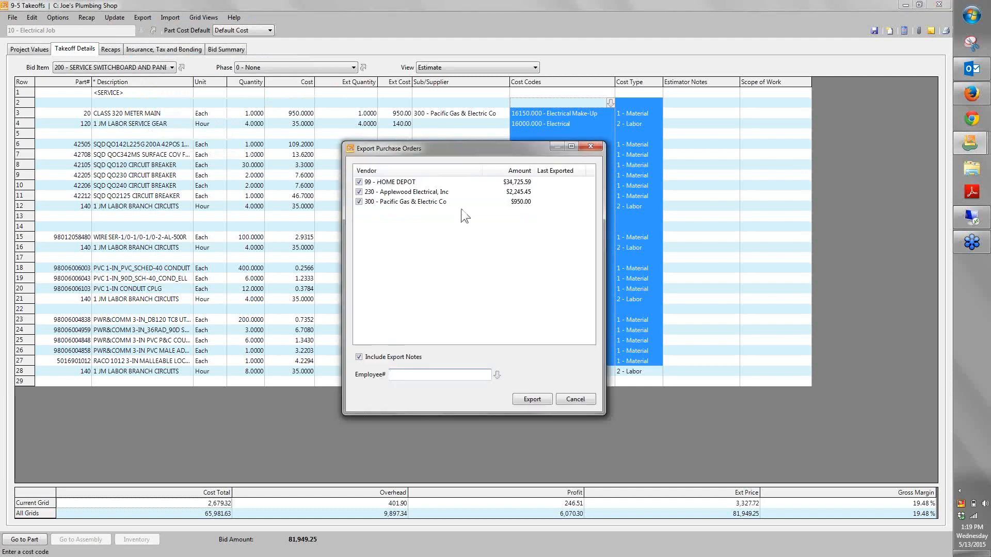
{"action": "left_click_drag", "start_coordinate": [451, 148], "coordinate": [316, 93]}
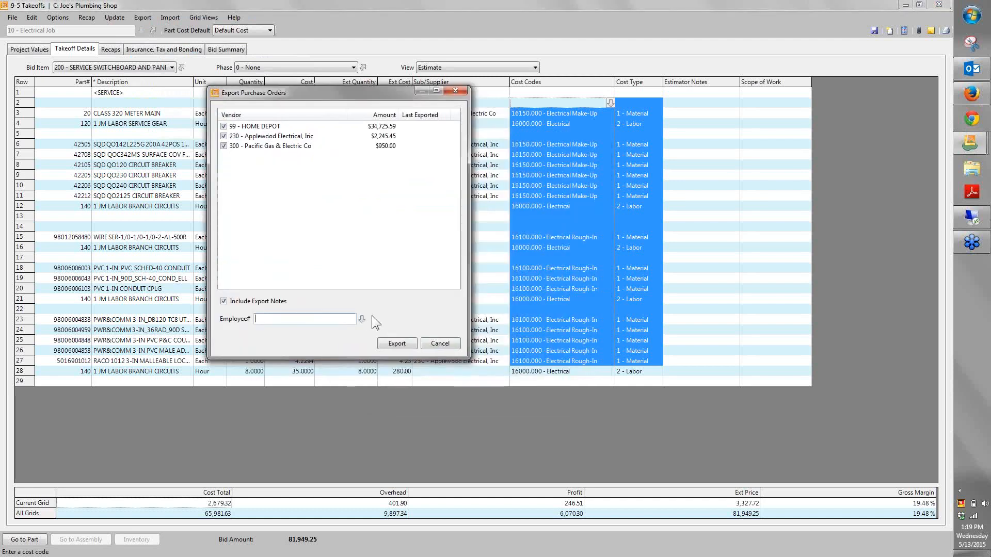
Assign the next-to-last listed employee, export the HOME DEPOT, Applewood Electrical and Pacific Gas & Electric purchase orders, and close the takeoff
{"action": "left_click", "coordinate": [361, 318]}
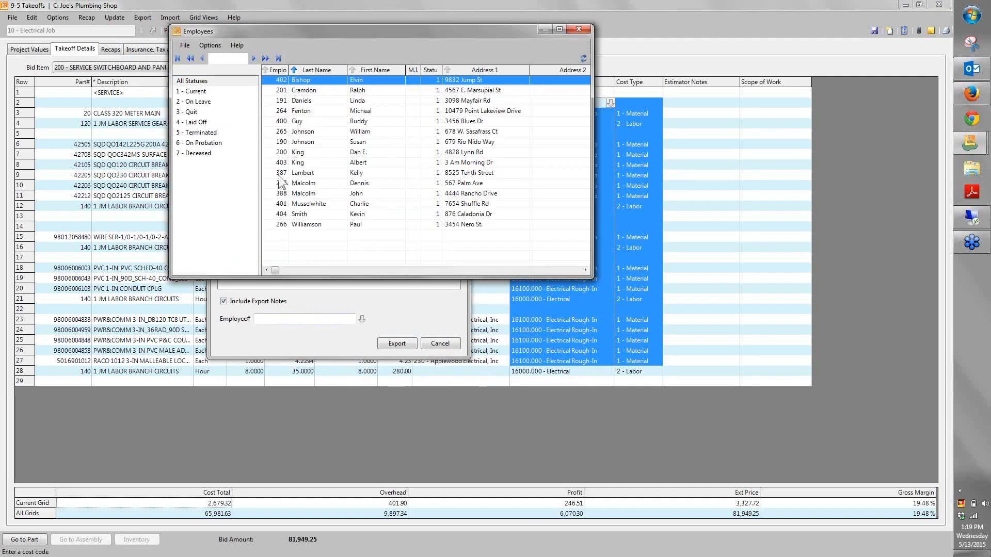
{"action": "left_click", "coordinate": [281, 214]}
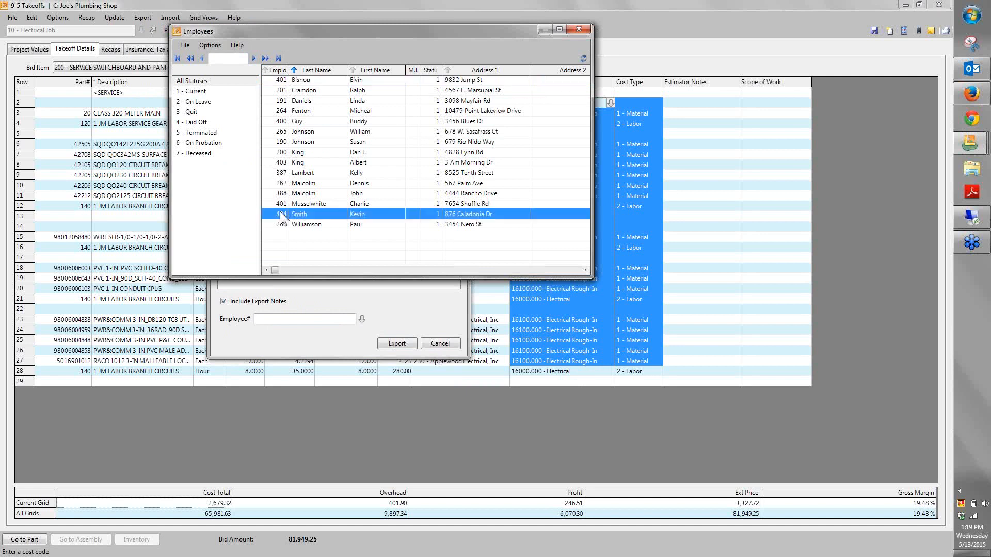
{"action": "double_click", "coordinate": [280, 214]}
{"action": "left_click", "coordinate": [397, 343]}
{"action": "left_click", "coordinate": [513, 319]}
{"action": "left_click", "coordinate": [508, 320]}
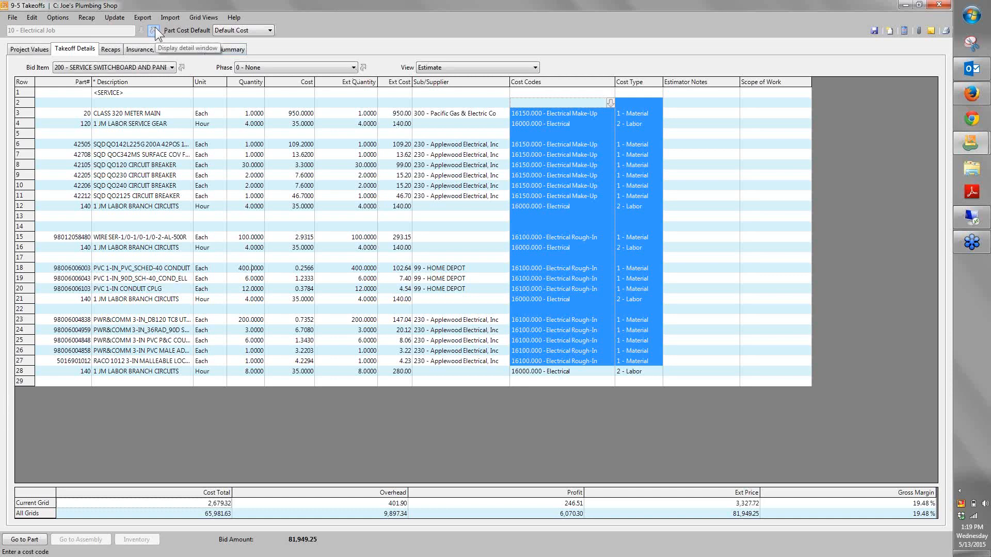
{"action": "left_click", "coordinate": [945, 4]}
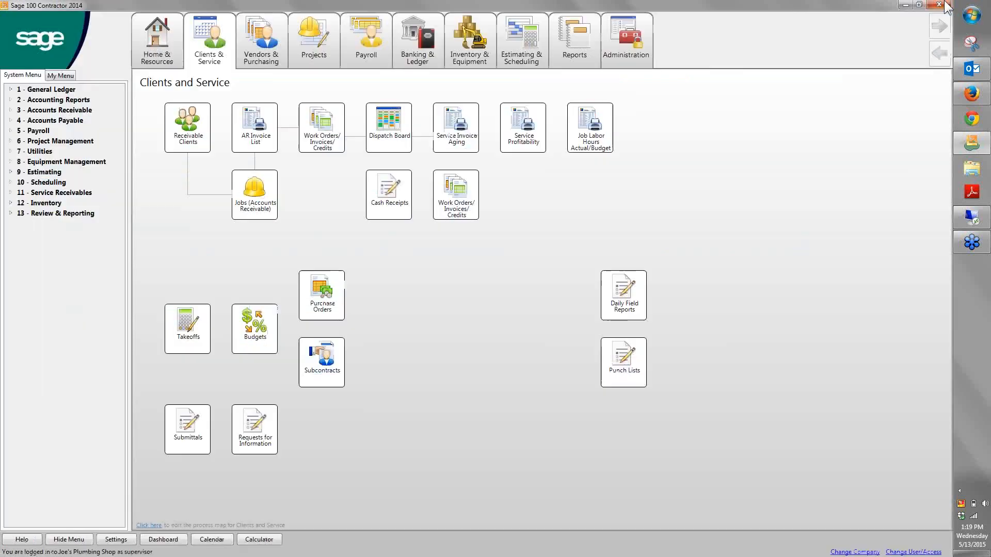
Open the Electrical Job record in Jobs (Accounts Receivable) and examine its budget by cost code and cost type
{"action": "left_click", "coordinate": [241, 186]}
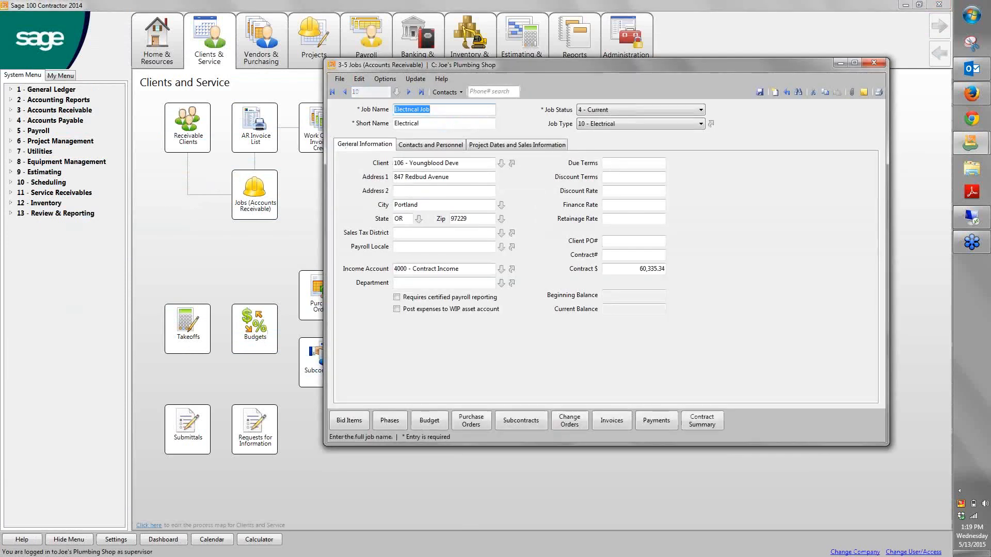
{"action": "left_click_drag", "start_coordinate": [575, 66], "coordinate": [376, 28]}
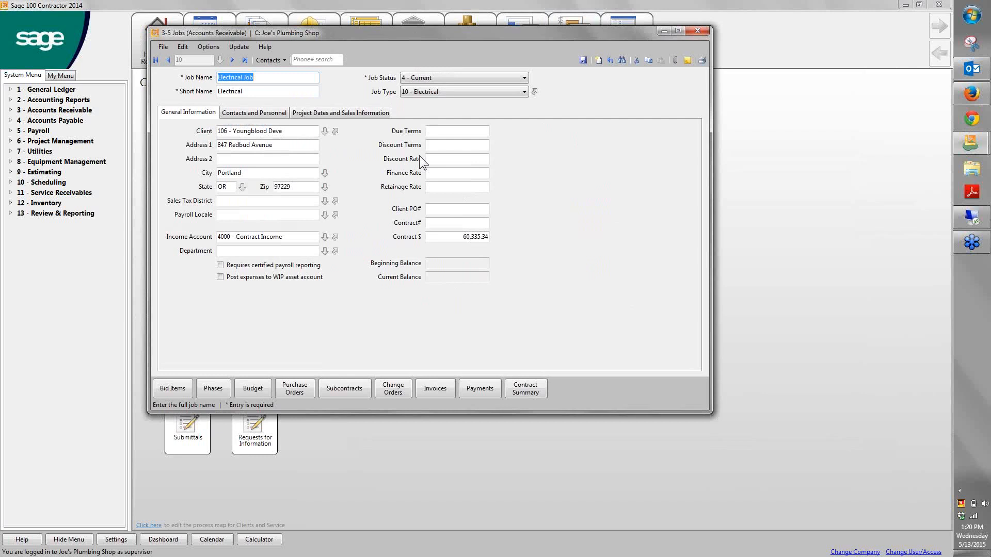
{"action": "left_click", "coordinate": [262, 393]}
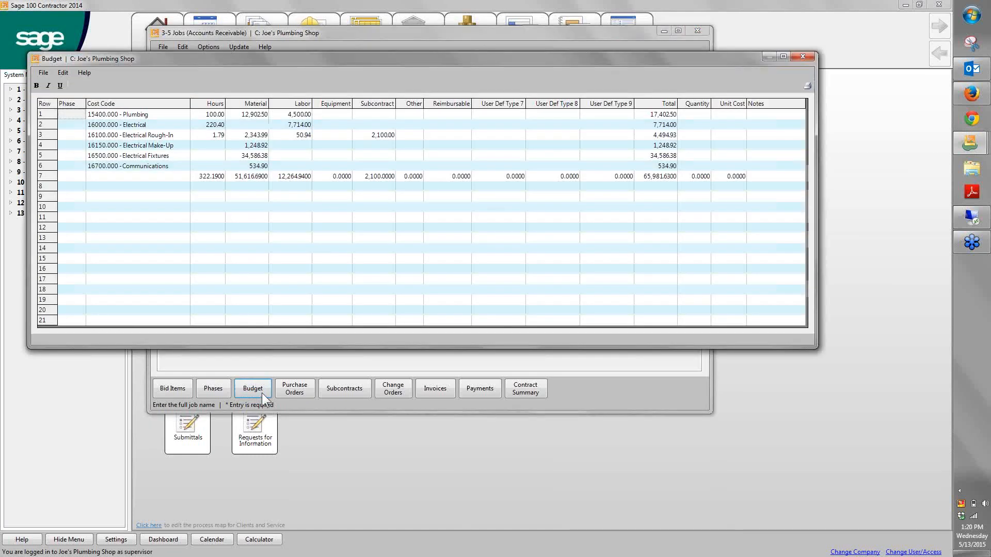
{"action": "left_click_drag", "start_coordinate": [148, 119], "coordinate": [524, 197]}
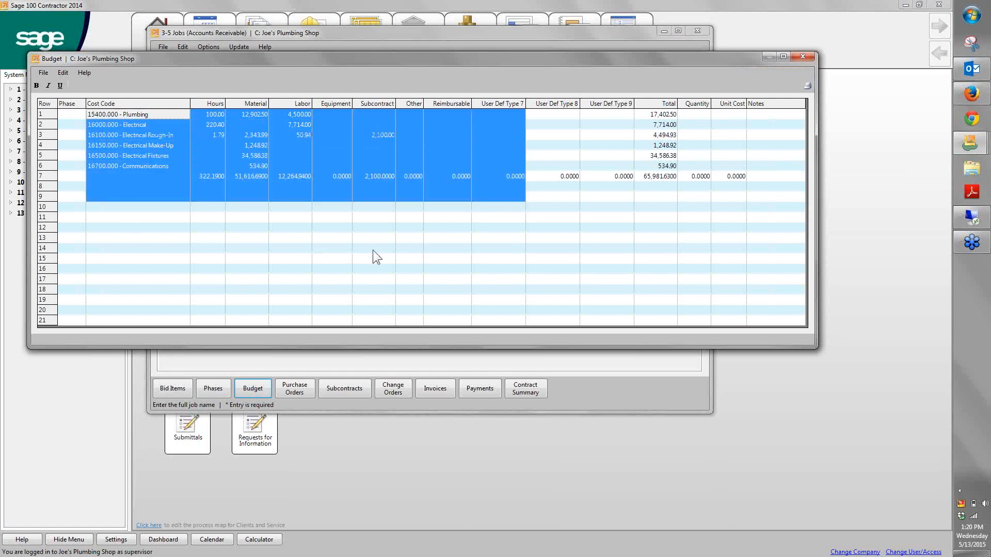
{"action": "left_click", "coordinate": [802, 57]}
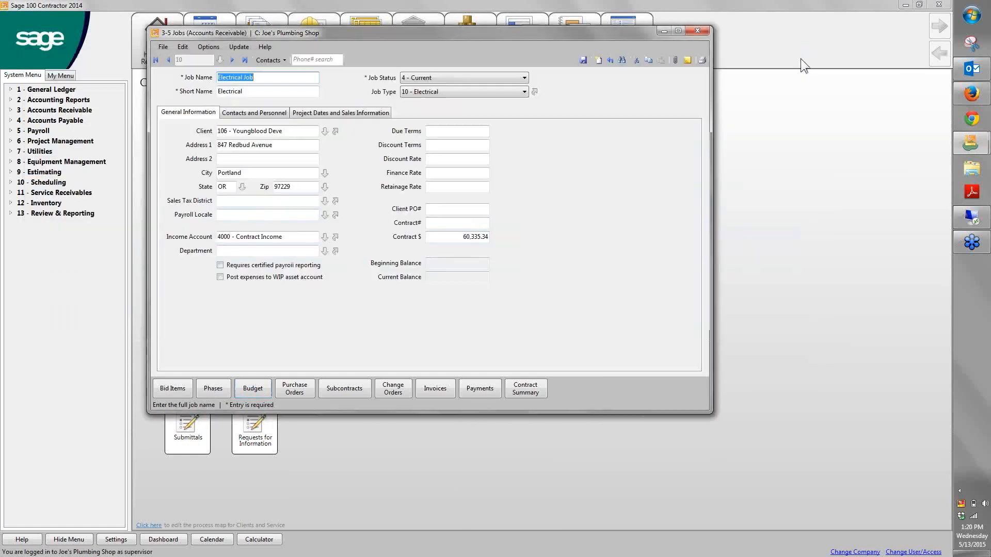
List the job's purchase orders and drill into the HOME DEPOT order to review its line items
{"action": "left_click", "coordinate": [292, 395]}
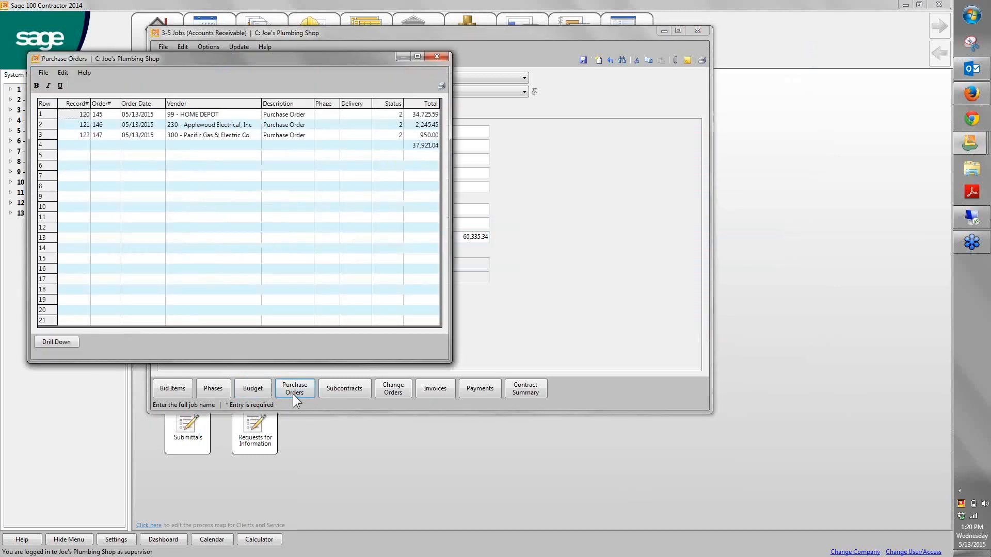
{"action": "double_click", "coordinate": [79, 114]}
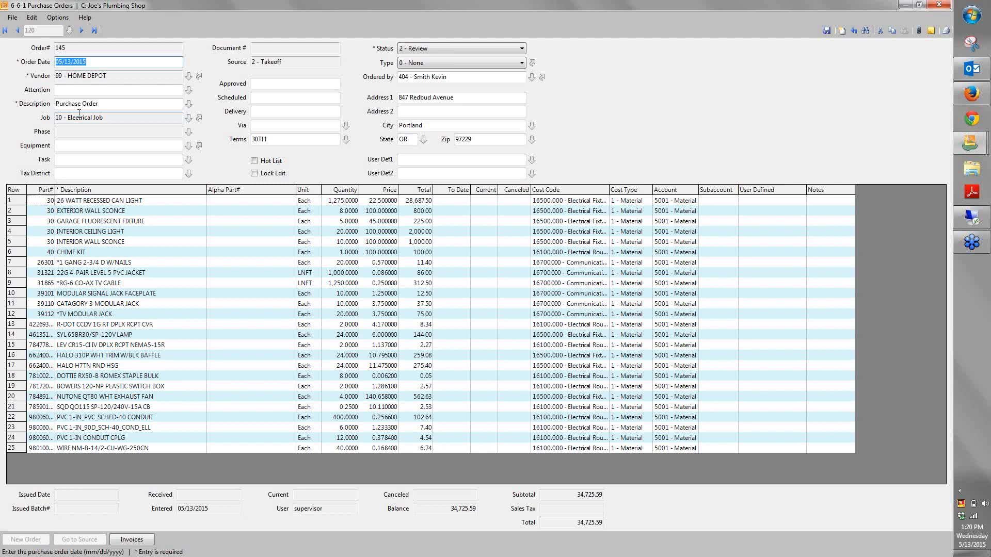
{"action": "right_click", "coordinate": [203, 264]}
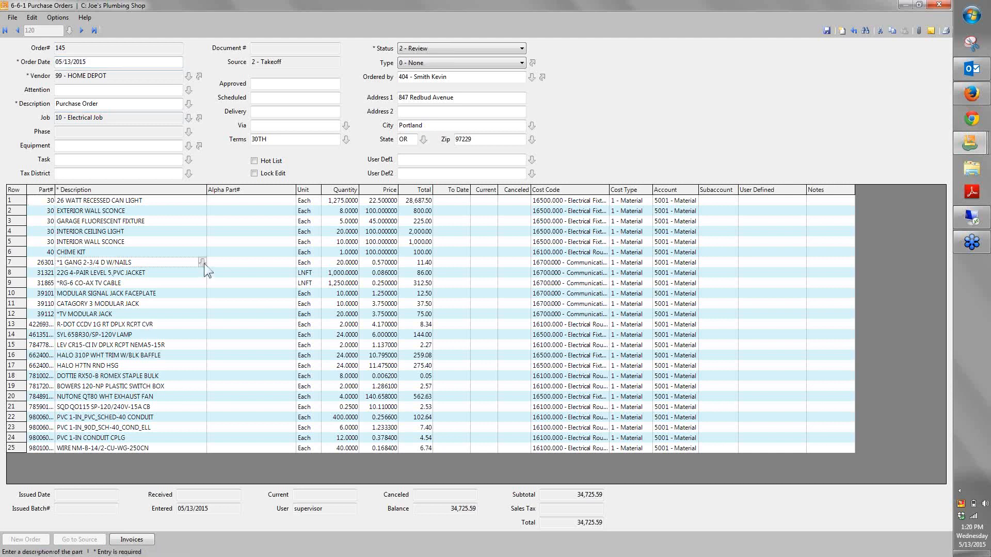
Fit the purchase order's column widths and add part 16500 Lighting from the 16000 - Electrical class as a new row 26
{"action": "left_click", "coordinate": [260, 389]}
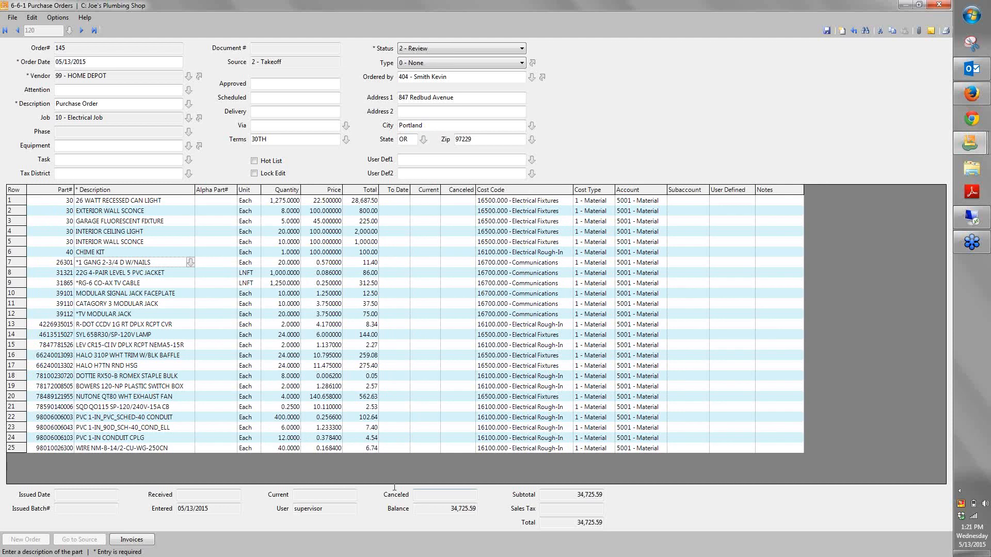
{"action": "left_click", "coordinate": [776, 448]}
{"action": "key", "text": "Down"}
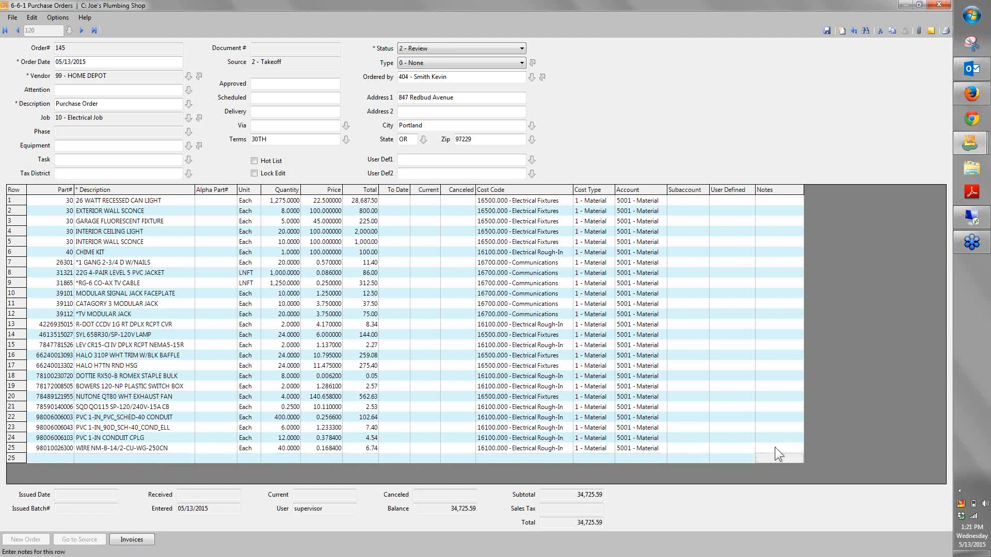
{"action": "left_click", "coordinate": [71, 455]}
{"action": "left_click", "coordinate": [70, 458]}
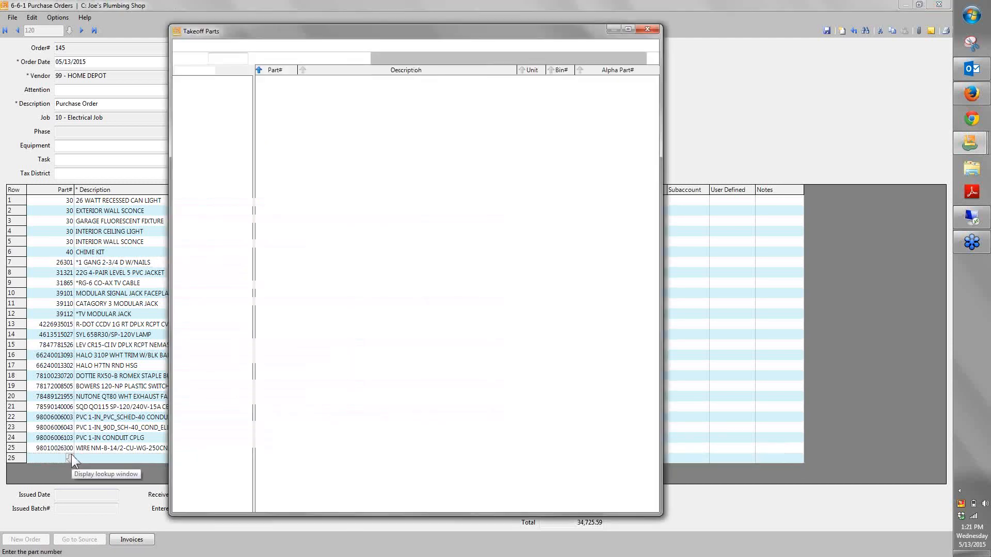
{"action": "left_click", "coordinate": [218, 168]}
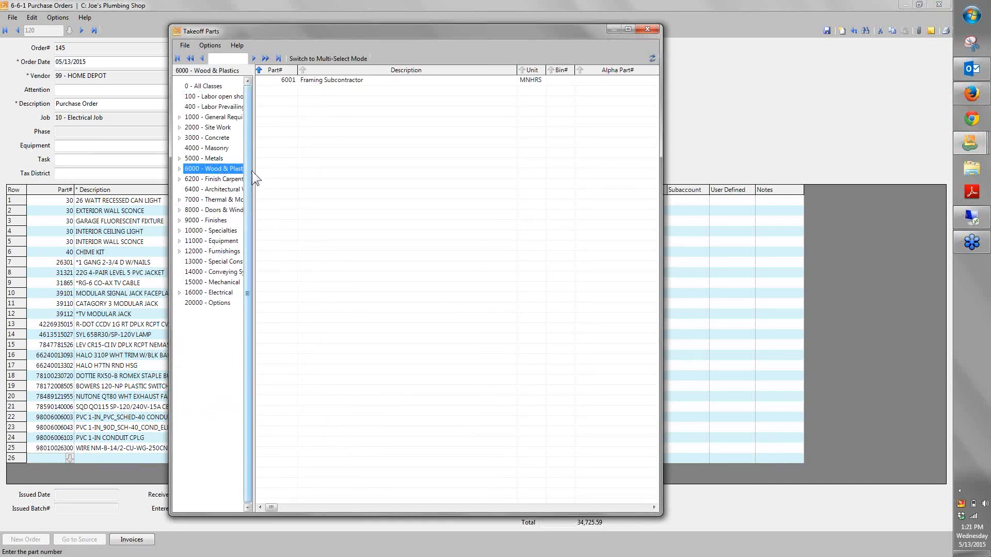
{"action": "left_click_drag", "start_coordinate": [255, 179], "coordinate": [325, 248]}
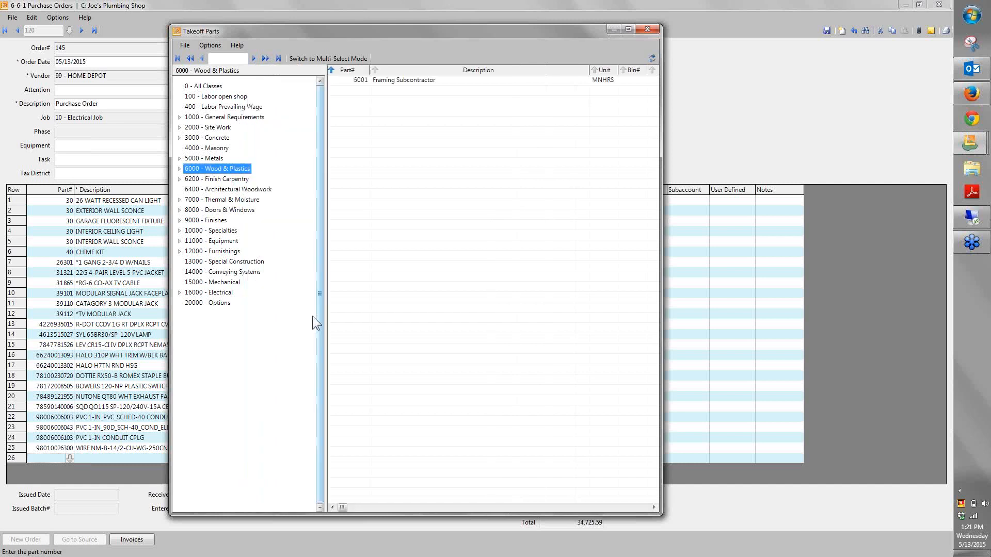
{"action": "left_click", "coordinate": [212, 293]}
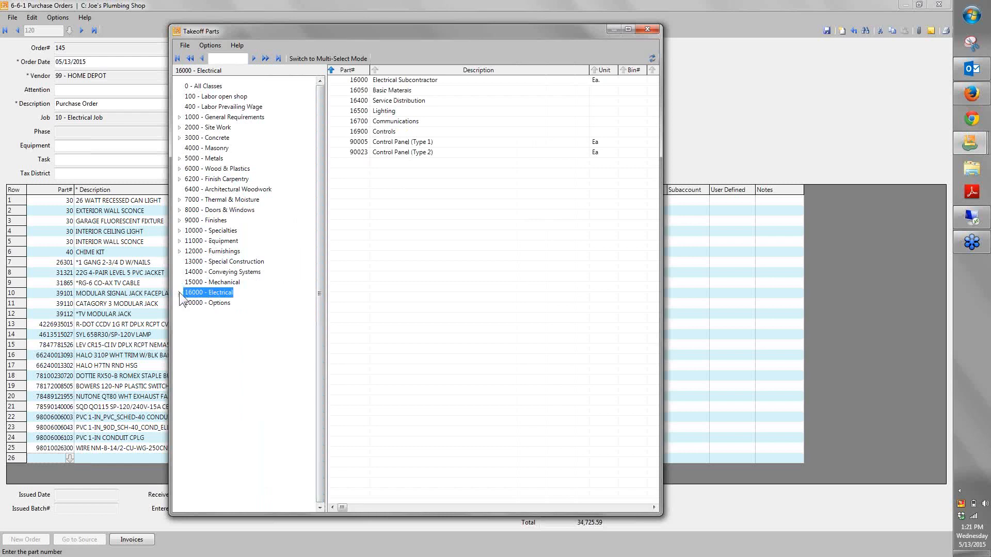
{"action": "double_click", "coordinate": [385, 111]}
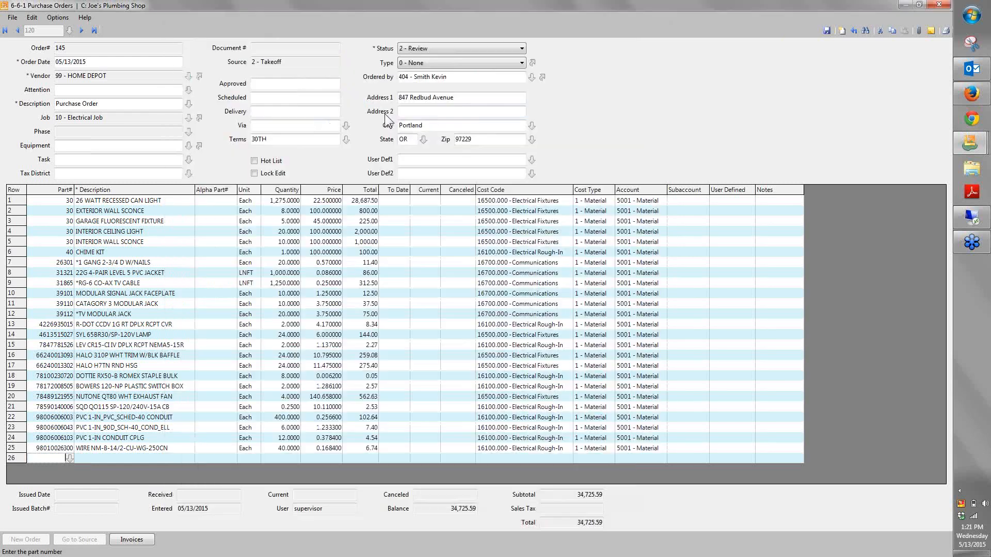
Set the Lighting row's unit to Ea, quantity to 1 and price to 2,500, and try to save the order
{"action": "left_click", "coordinate": [255, 454]}
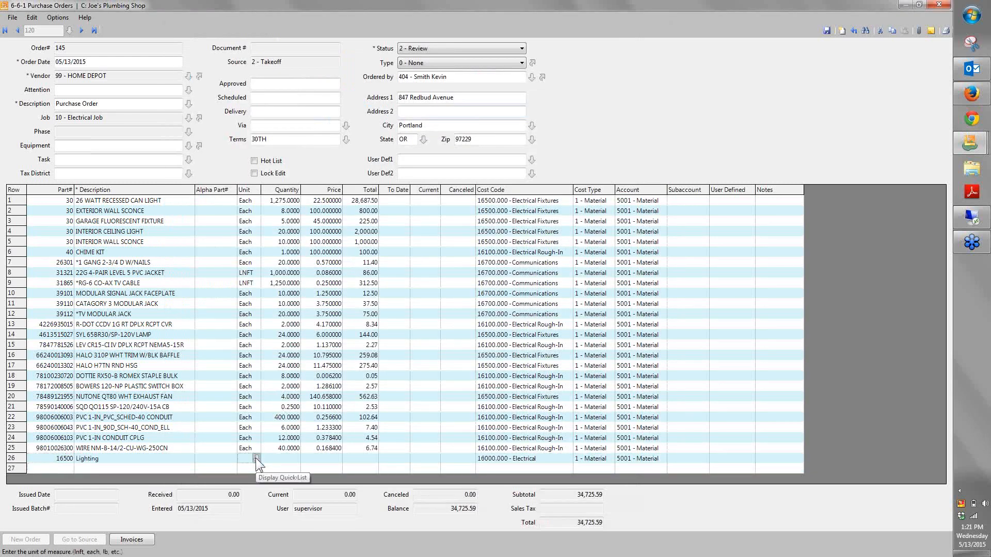
{"action": "type", "text": "Es"}
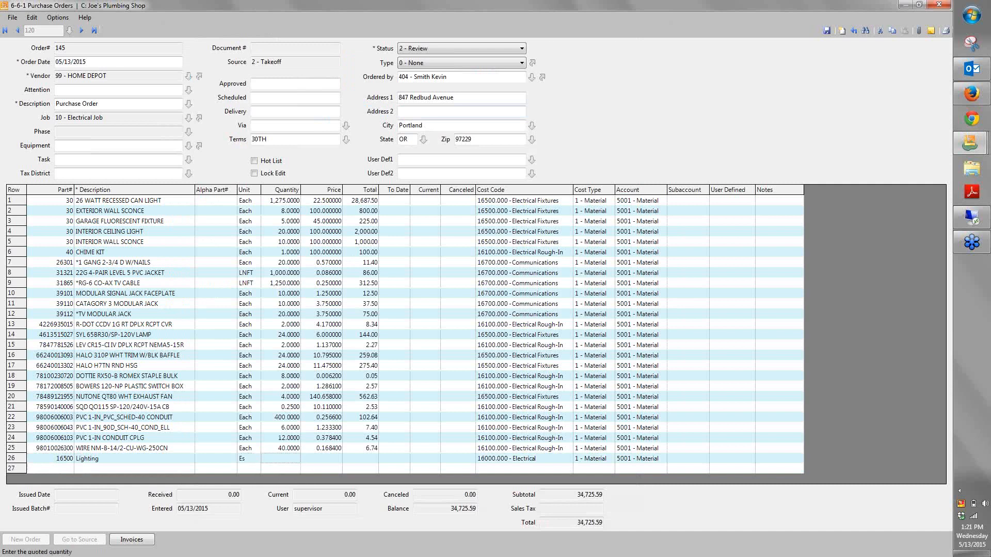
{"action": "key", "text": "BackSpace"}
{"action": "type", "text": "a"}
{"action": "key", "text": "Return"}
{"action": "type", "text": "1"}
{"action": "key", "text": "Return"}
{"action": "type", "text": "2,500"}
{"action": "key", "text": "Return"}
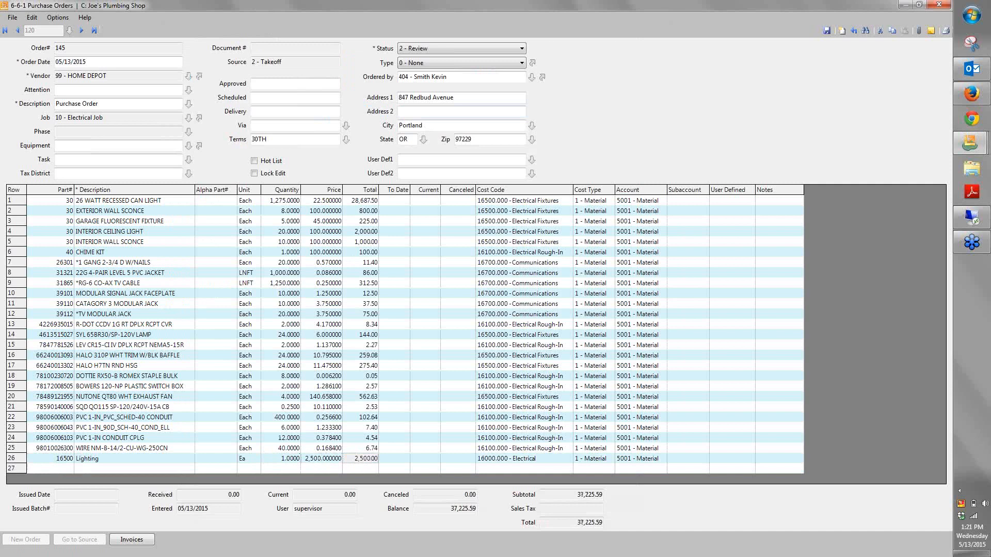
{"action": "key", "text": "Return"}
{"action": "key", "text": "Return"}
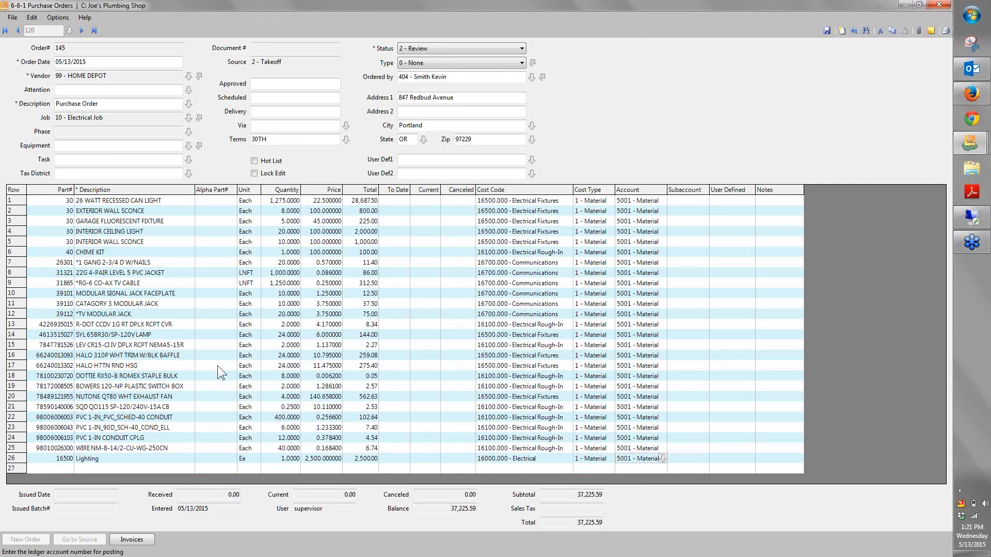
{"action": "left_click", "coordinate": [828, 30]}
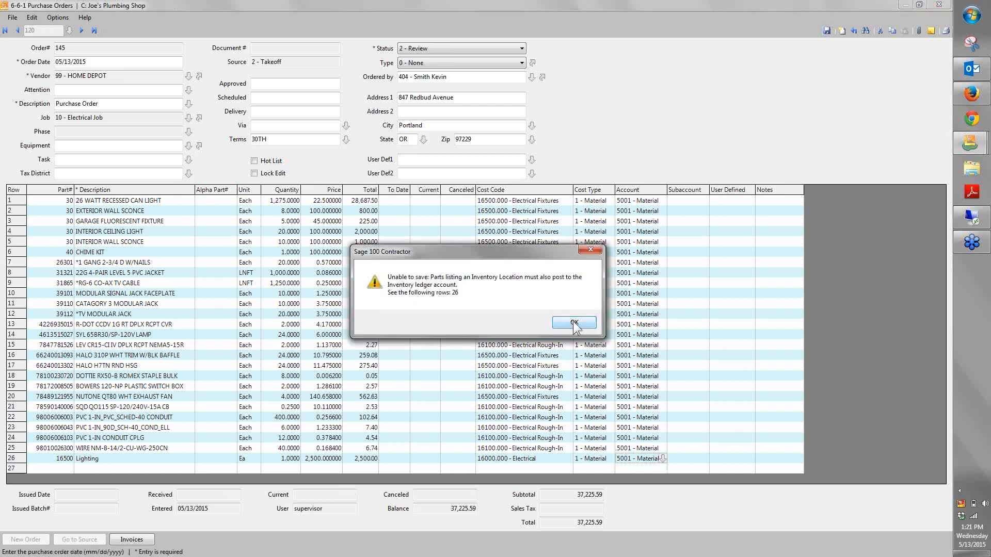
{"action": "left_click", "coordinate": [574, 322]}
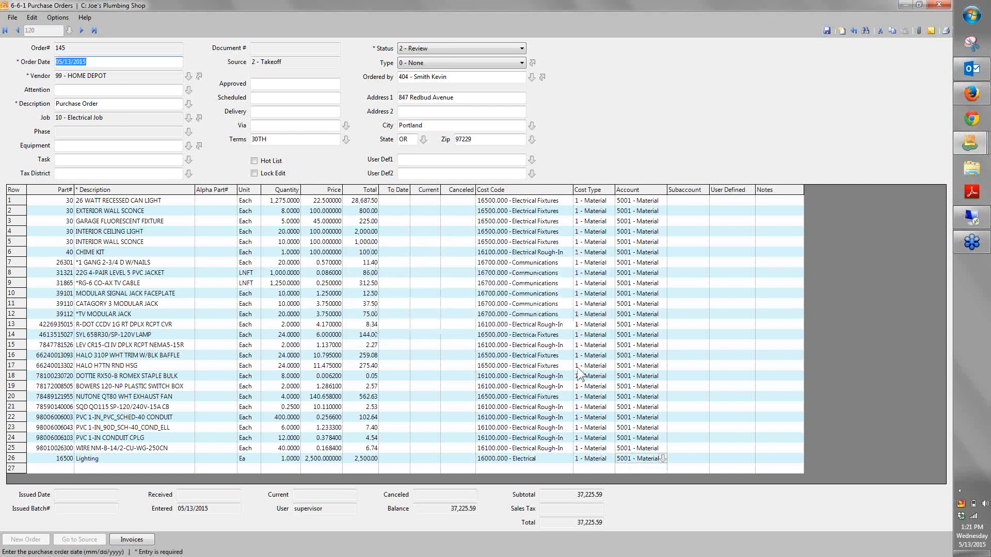
Open report printing for the order without saving the changes and preview the 31 - Purchase Order~with Notes report
{"action": "left_click", "coordinate": [949, 30]}
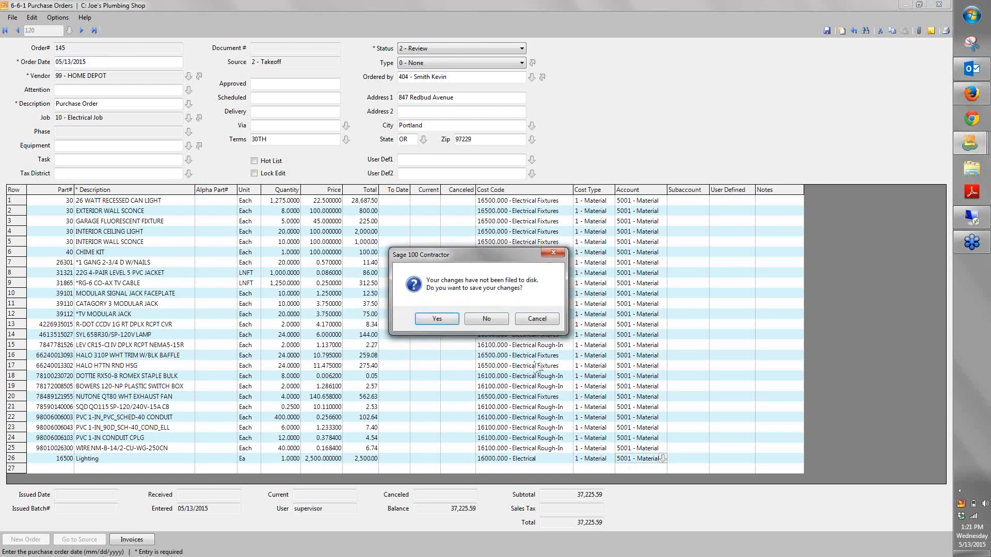
{"action": "left_click", "coordinate": [487, 319]}
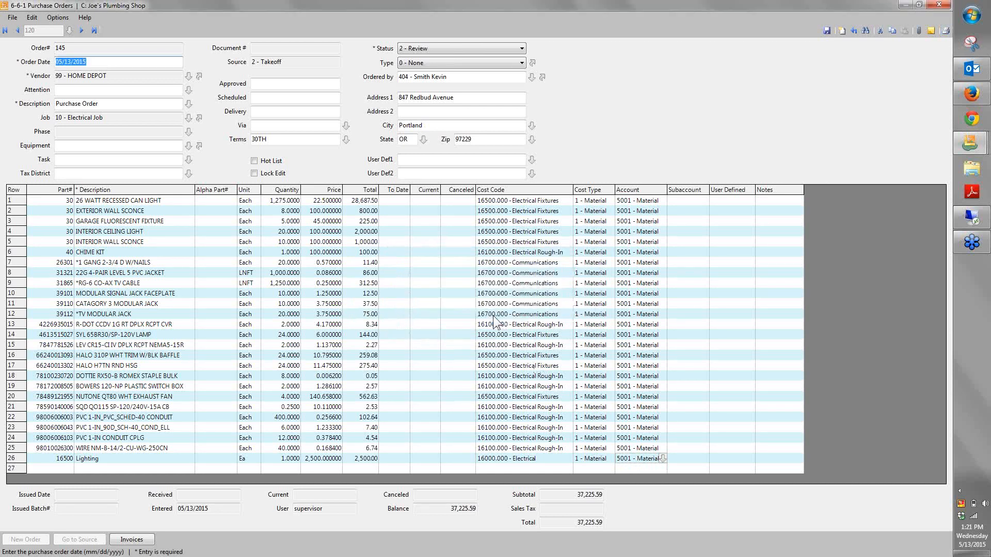
{"action": "left_click", "coordinate": [118, 201]}
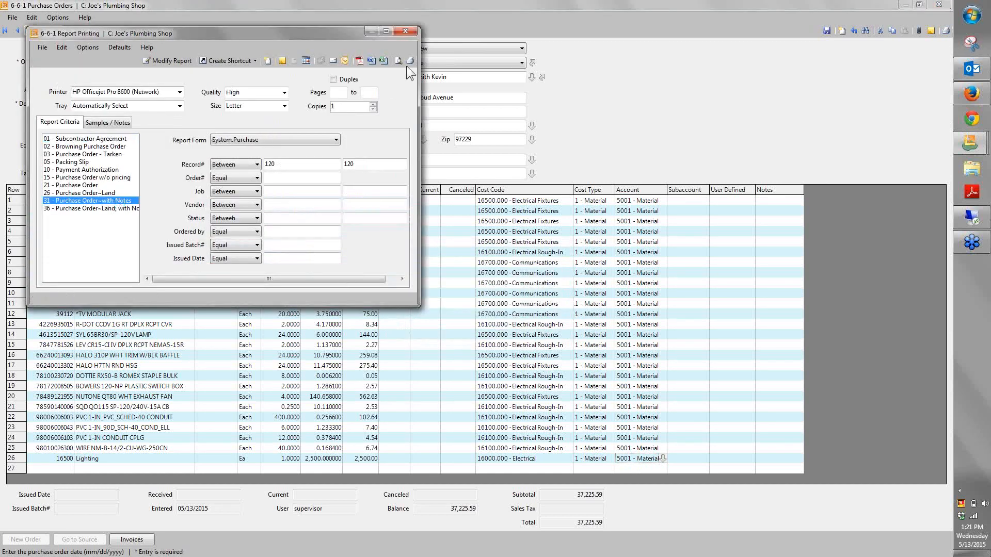
{"action": "left_click", "coordinate": [399, 60]}
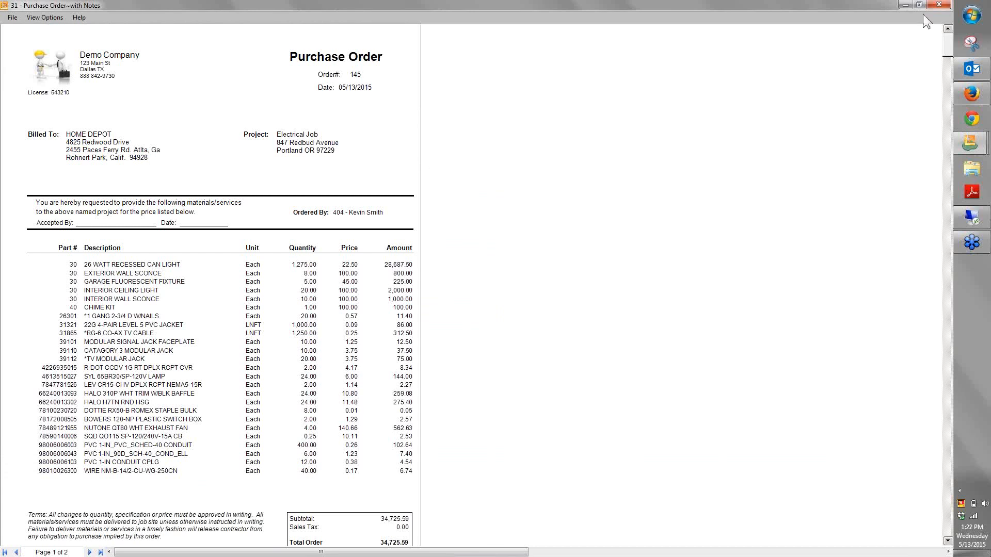
{"action": "left_click", "coordinate": [939, 5]}
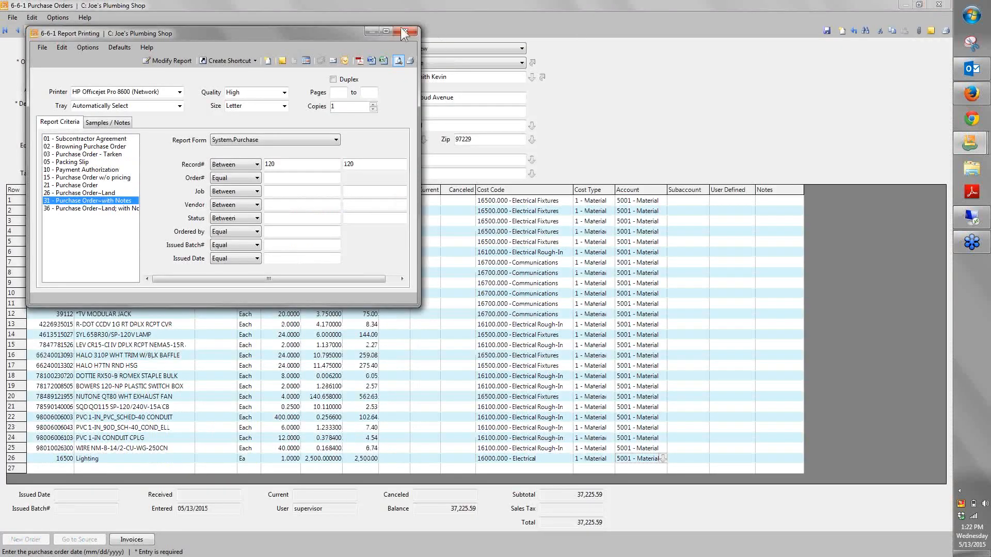
Create an Outlook email with the Purchase Order~with Notes report attached as a PDF, discard the draft and close report printing
{"action": "left_click_drag", "start_coordinate": [346, 31], "coordinate": [519, 51]}
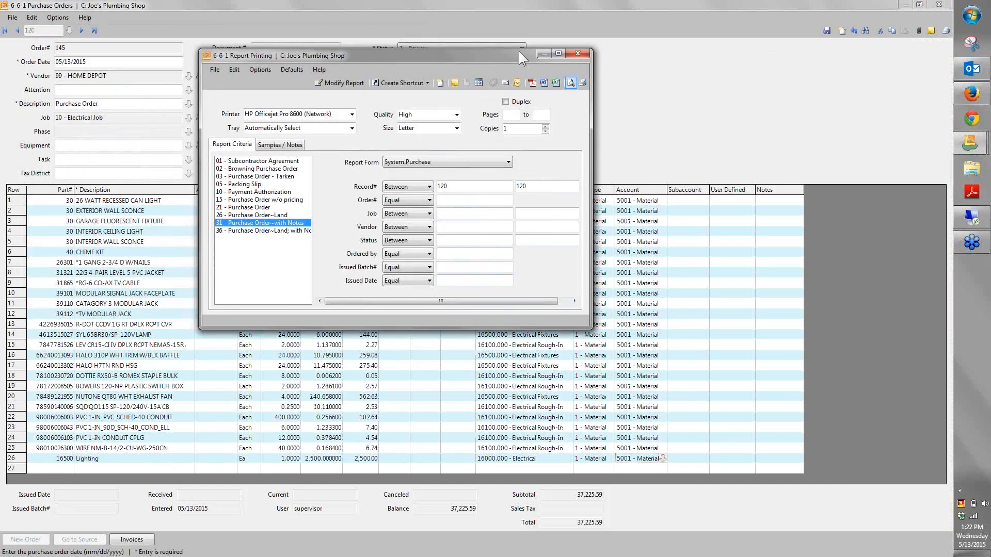
{"action": "left_click", "coordinate": [517, 80]}
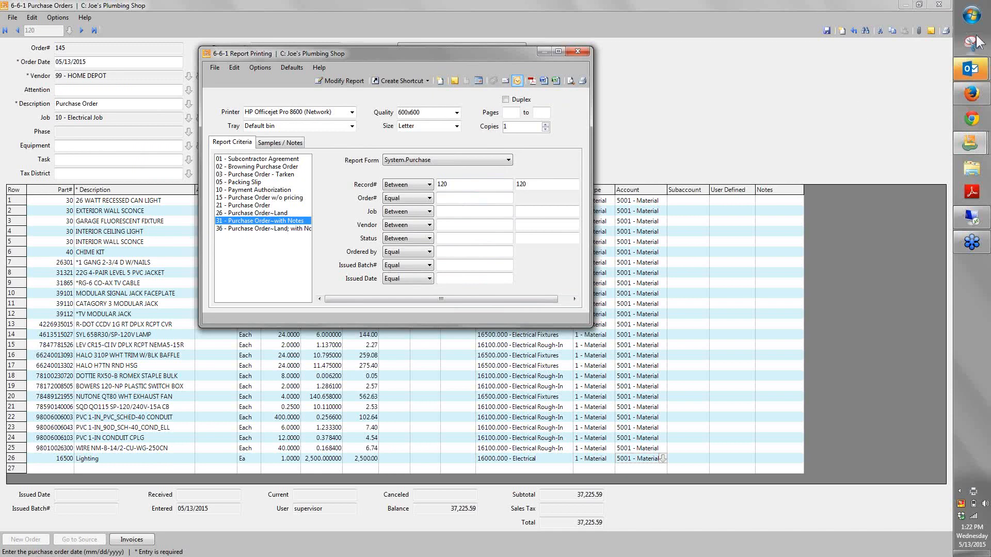
{"action": "left_click", "coordinate": [970, 76]}
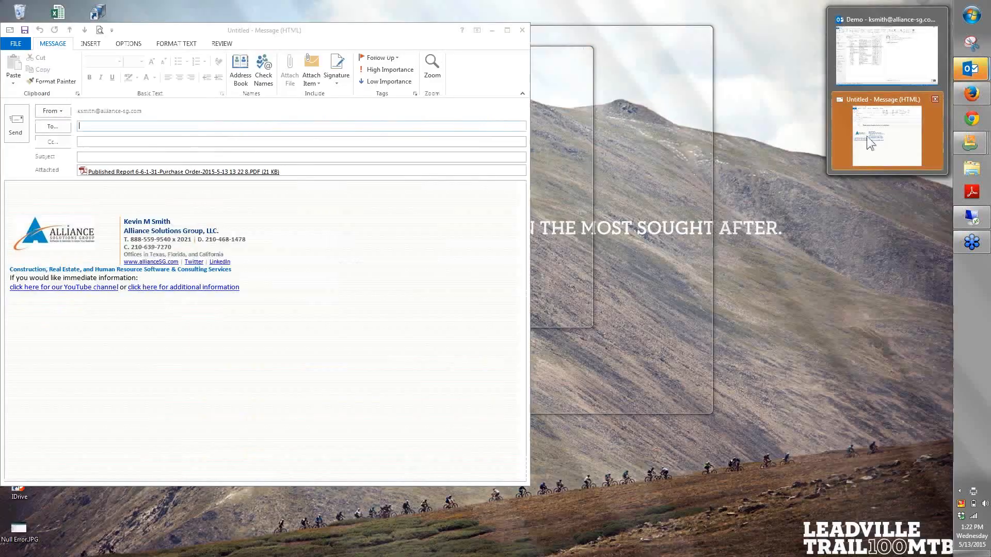
{"action": "left_click", "coordinate": [866, 136]}
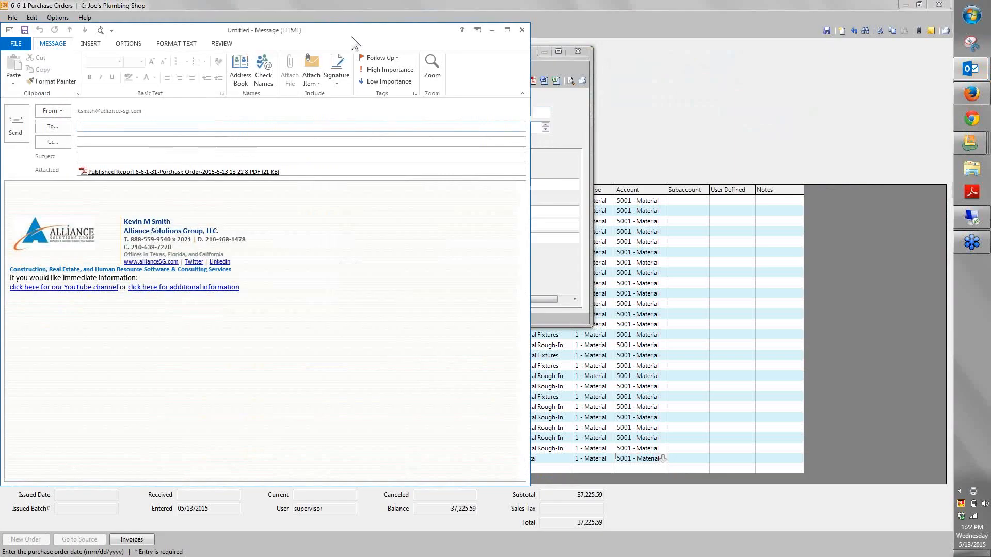
{"action": "left_click_drag", "start_coordinate": [351, 36], "coordinate": [516, 39]}
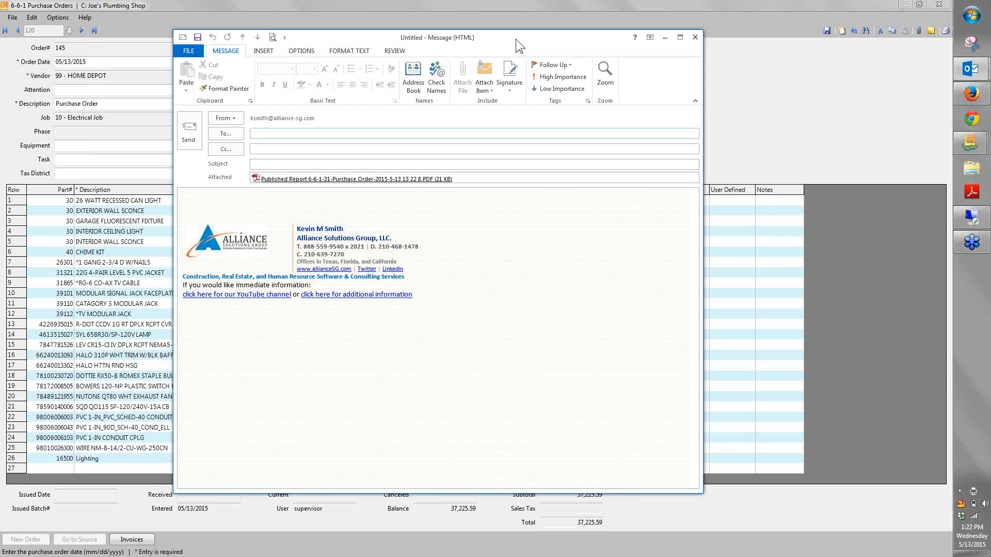
{"action": "left_click", "coordinate": [693, 38]}
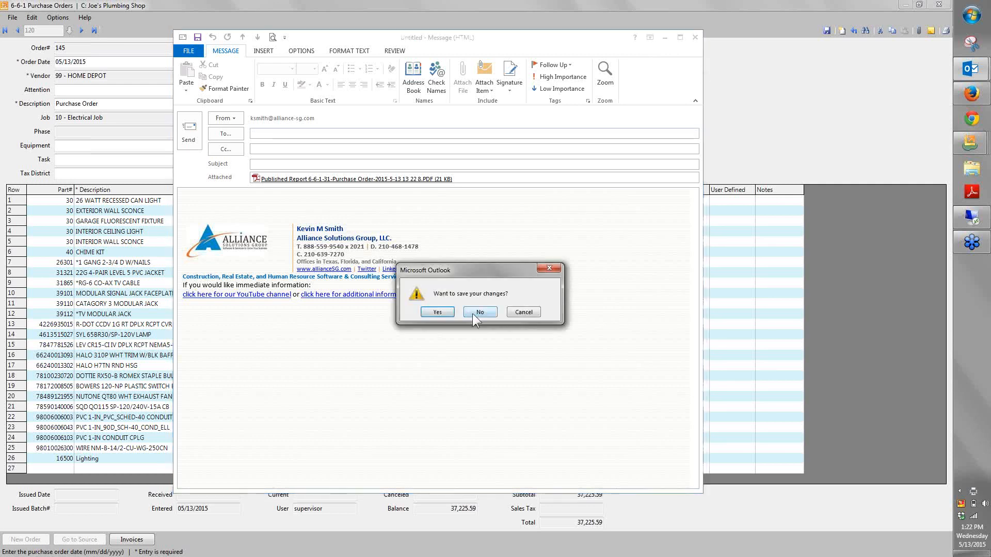
{"action": "left_click", "coordinate": [484, 312]}
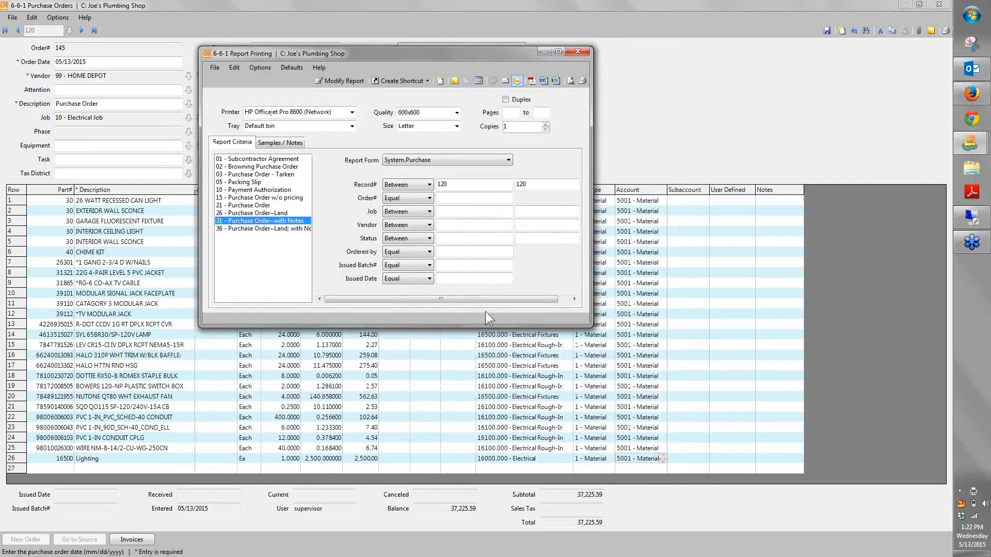
{"action": "left_click", "coordinate": [578, 51]}
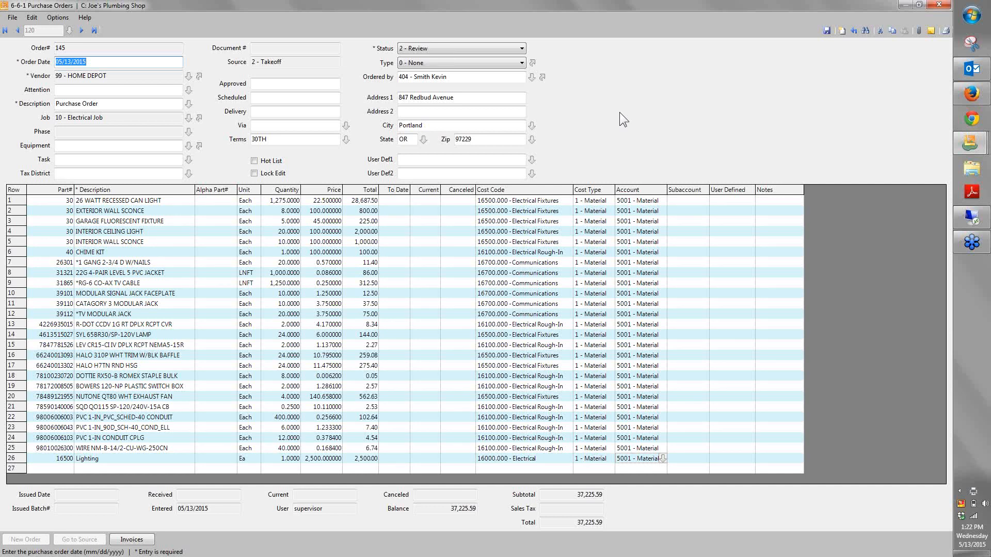
Attach the Outlook email "Quote from IFS Demo (#1953)" to the HOME DEPOT purchase order and check its attachment list
{"action": "left_click", "coordinate": [974, 72]}
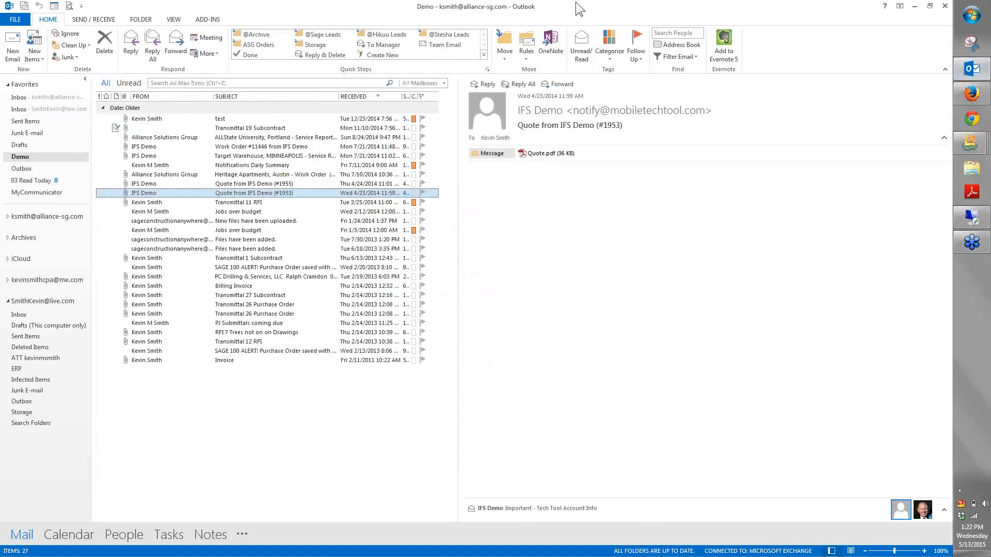
{"action": "double_click", "coordinate": [576, 3]}
{"action": "left_click_drag", "start_coordinate": [464, 88], "coordinate": [584, 197]}
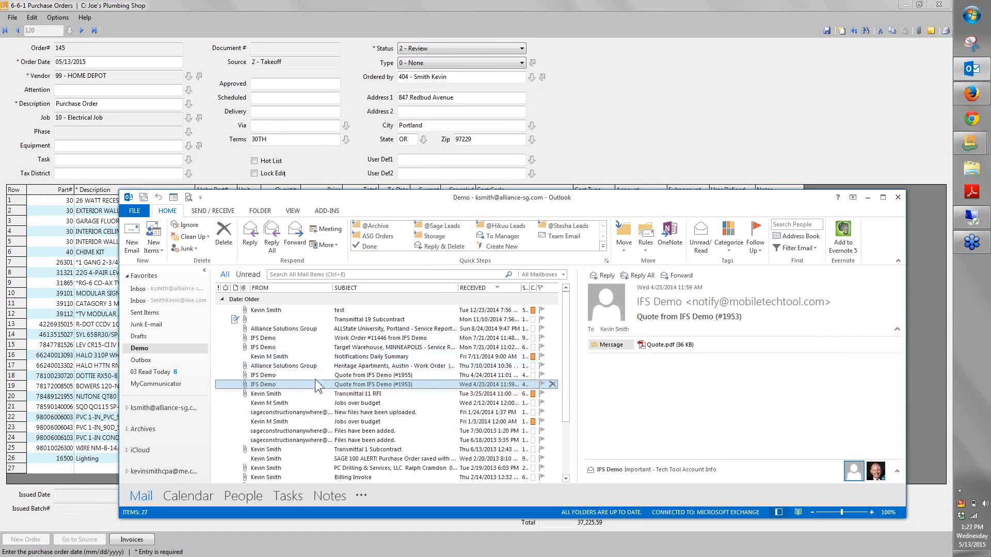
{"action": "left_click", "coordinate": [865, 199]}
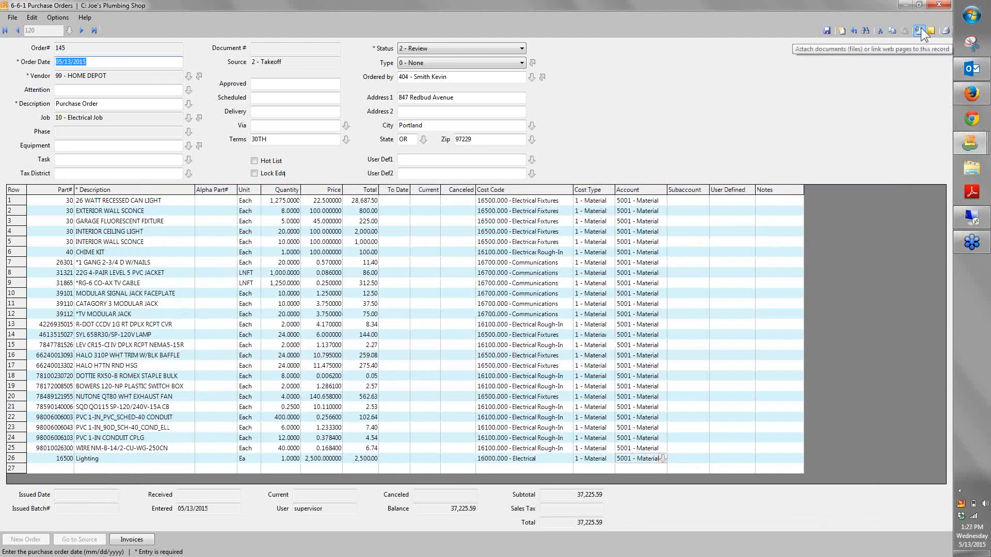
{"action": "left_click", "coordinate": [919, 30]}
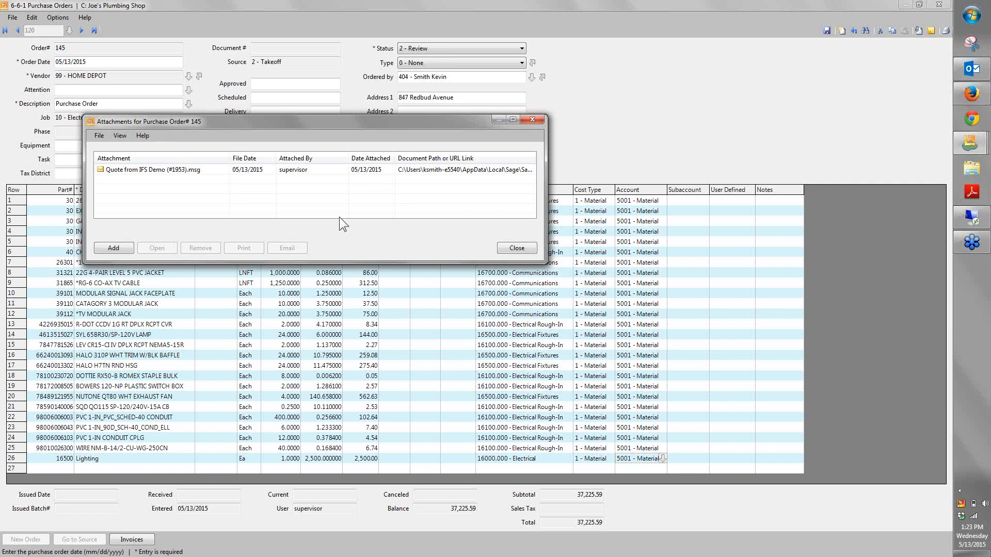
{"action": "left_click", "coordinate": [532, 248]}
Close the purchase order without saving its changes, along with the job's purchase order list and the Electrical Job record
{"action": "left_click", "coordinate": [939, 4]}
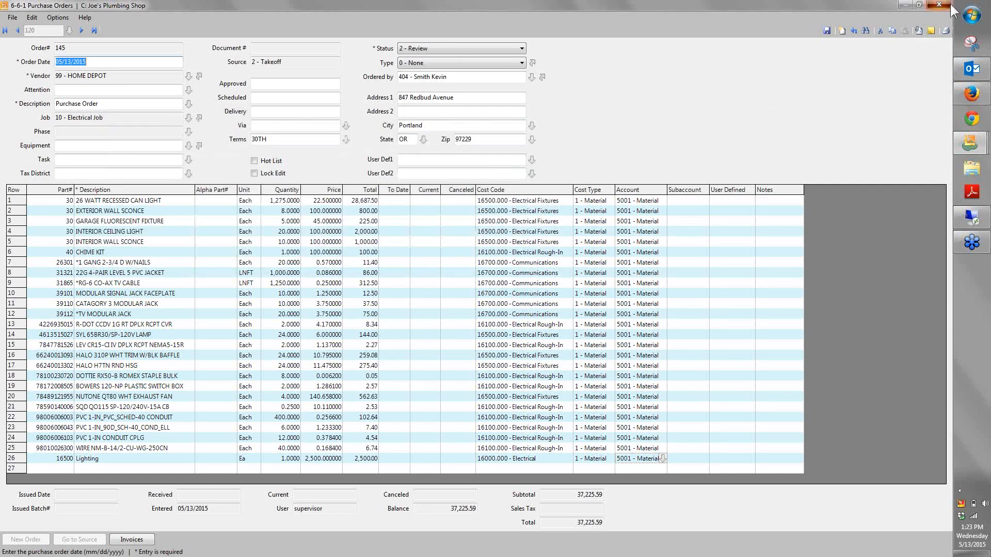
{"action": "left_click", "coordinate": [500, 322]}
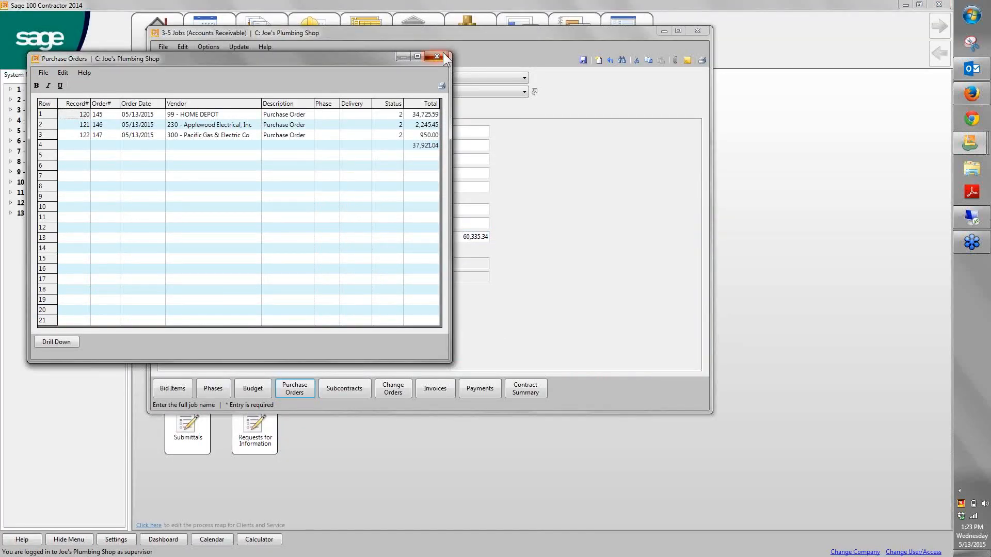
{"action": "left_click", "coordinate": [436, 56]}
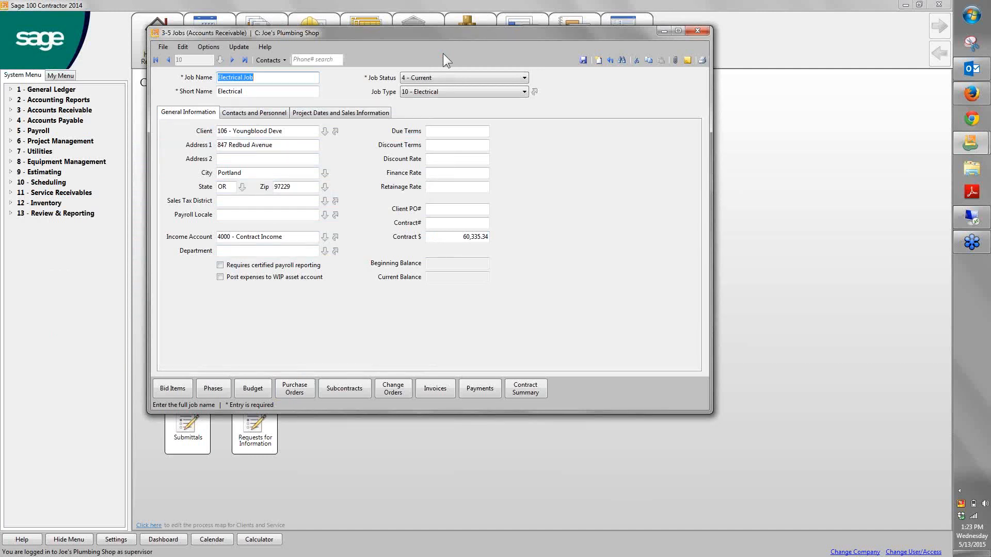
{"action": "left_click_drag", "start_coordinate": [471, 35], "coordinate": [567, 50]}
{"action": "left_click", "coordinate": [794, 45]}
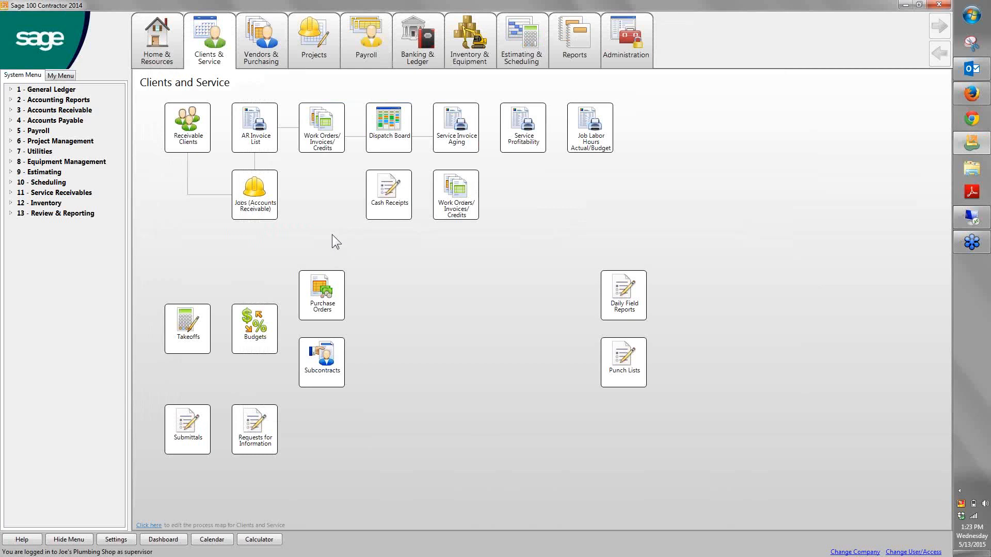
Open purchase order entry, go to the last record and close the window
{"action": "left_click", "coordinate": [323, 312]}
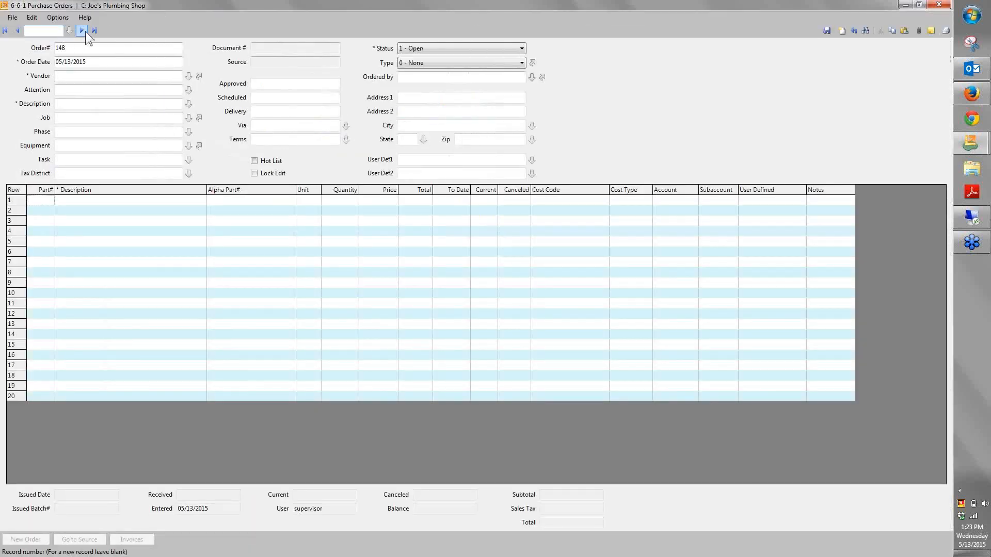
{"action": "left_click", "coordinate": [94, 31]}
{"action": "left_click", "coordinate": [939, 4]}
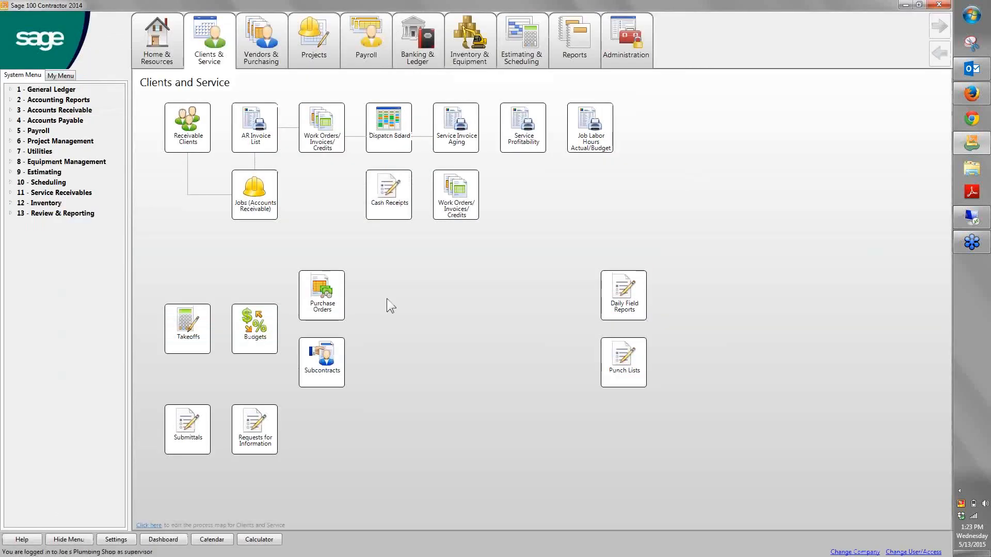
From Home & Resources, preview the 31 - Purchase Order Audit~Land report for job 4, vendors 240 to 262, and close report printing
{"action": "left_click", "coordinate": [157, 53]}
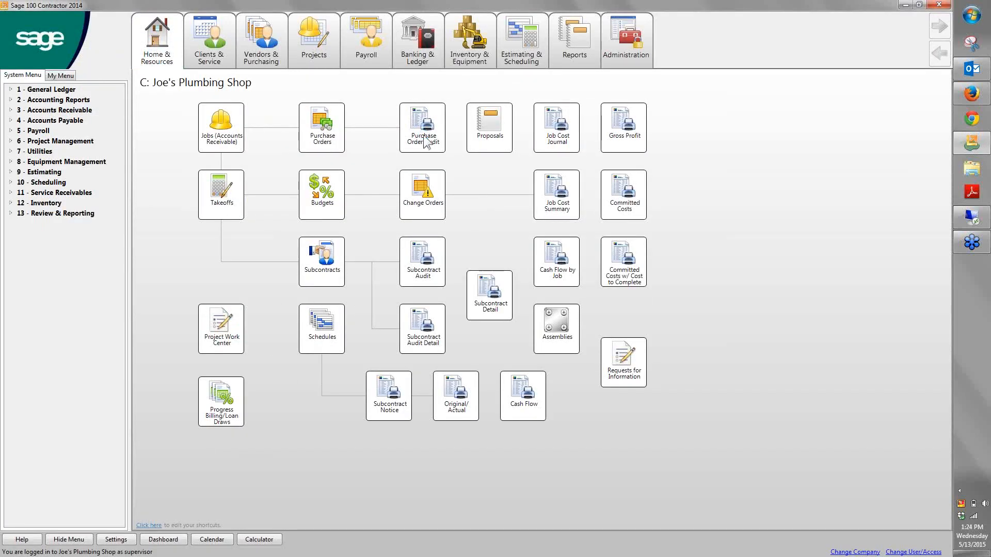
{"action": "left_click", "coordinate": [523, 115]}
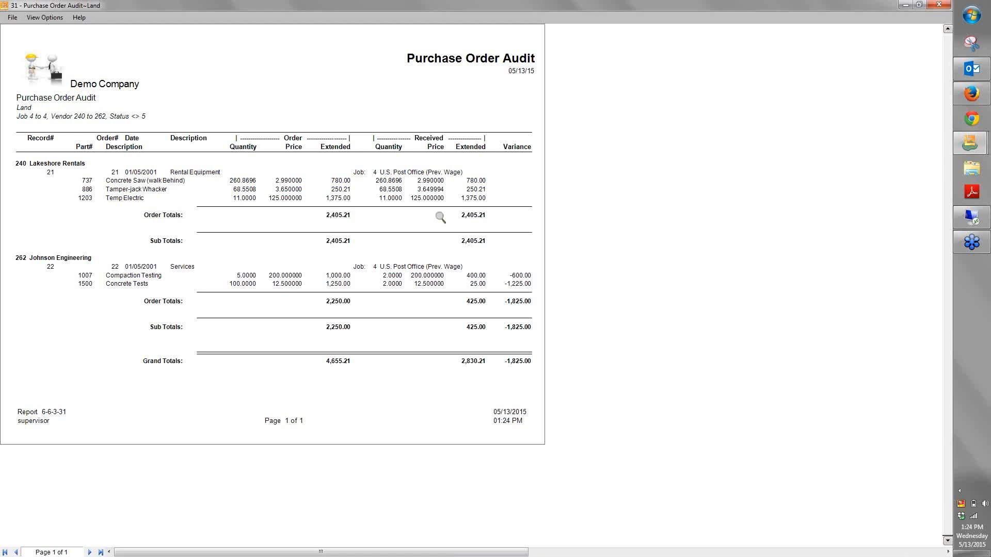
{"action": "left_click", "coordinate": [939, 5]}
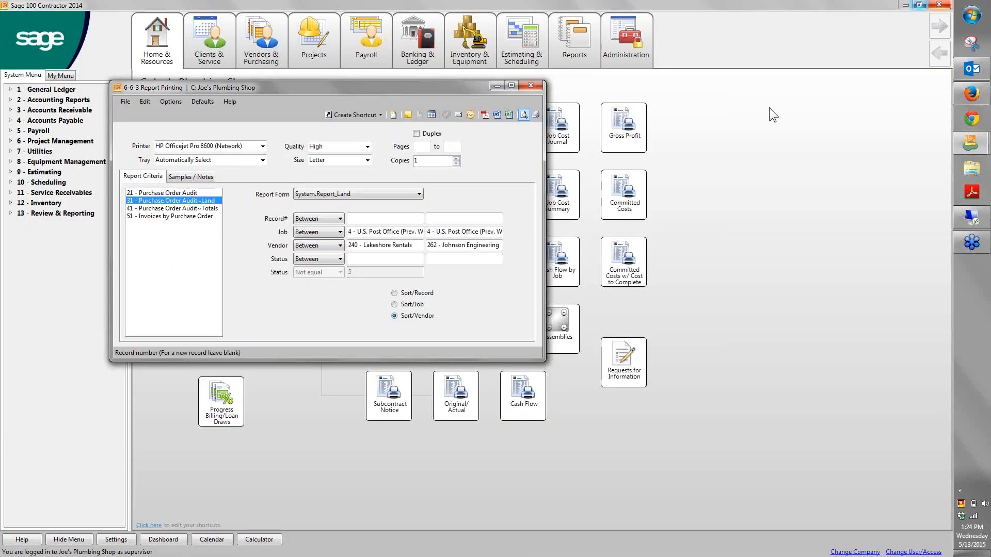
{"action": "left_click", "coordinate": [529, 85]}
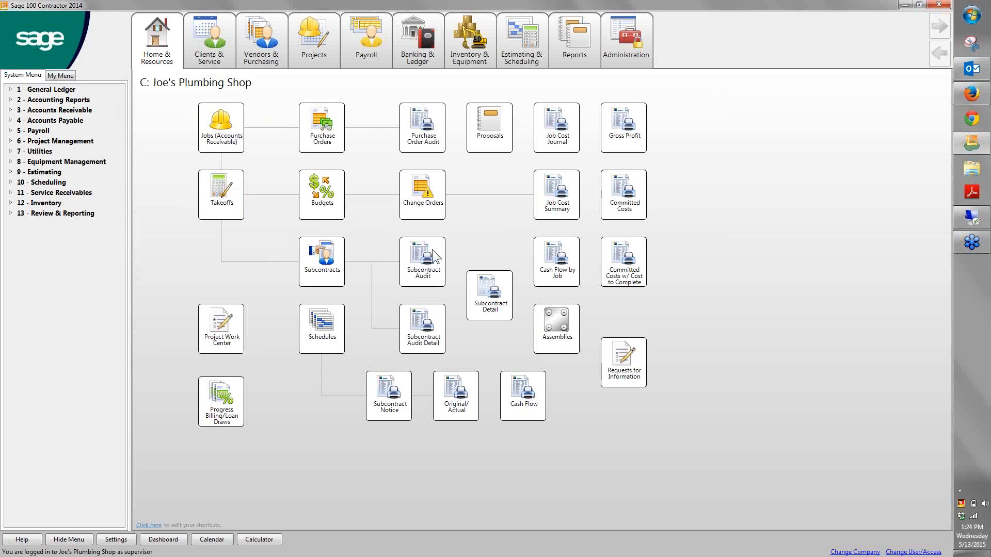
Preview the 31 - Subcontract Audit~Land report for job 4 - U.S. Post Office and close report printing
{"action": "left_click", "coordinate": [434, 251]}
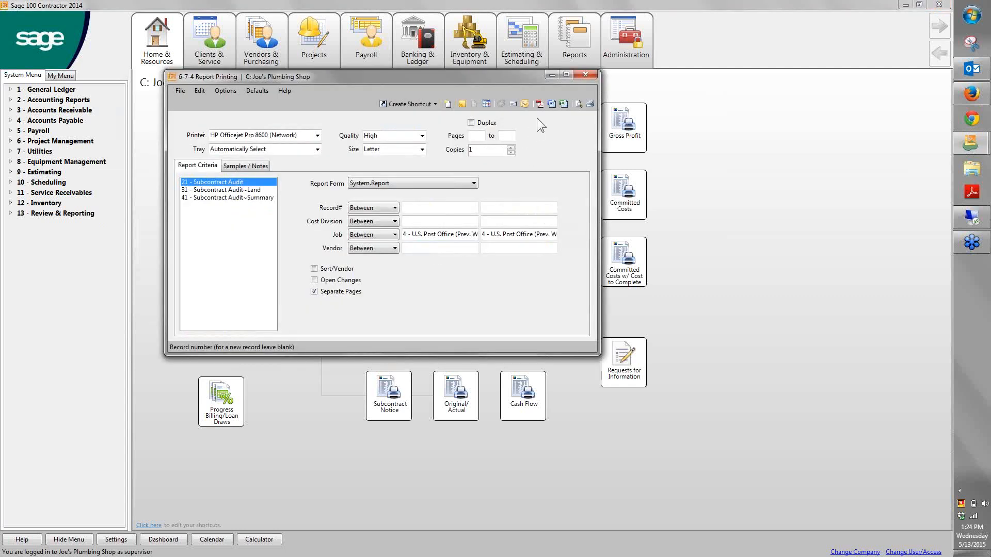
{"action": "left_click", "coordinate": [255, 191]}
{"action": "left_click", "coordinate": [578, 105]}
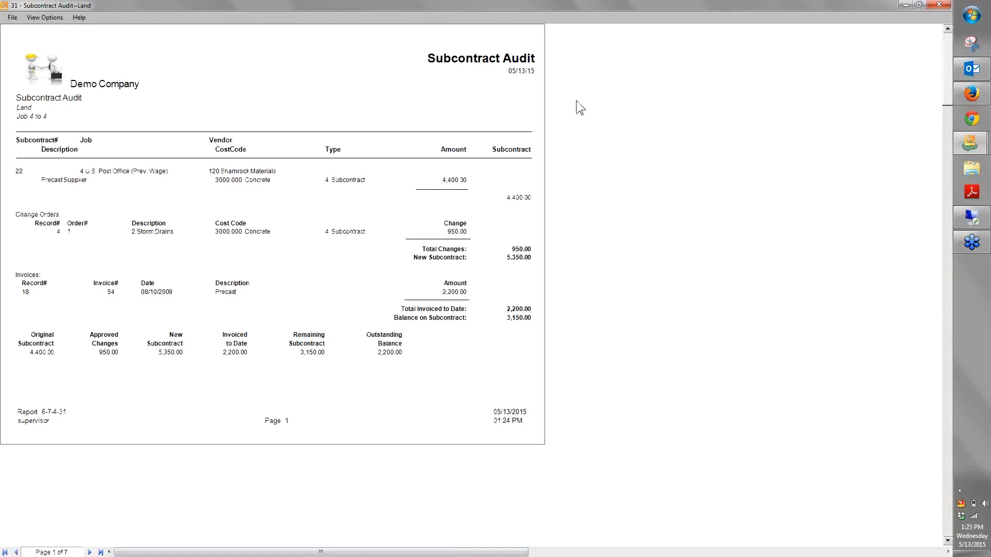
{"action": "left_click", "coordinate": [939, 5]}
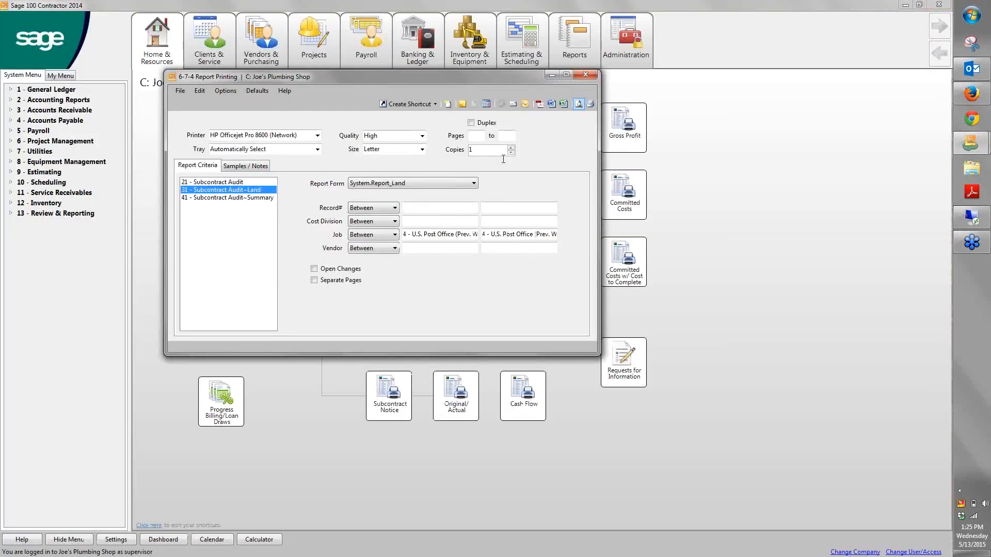
{"action": "left_click", "coordinate": [588, 73]}
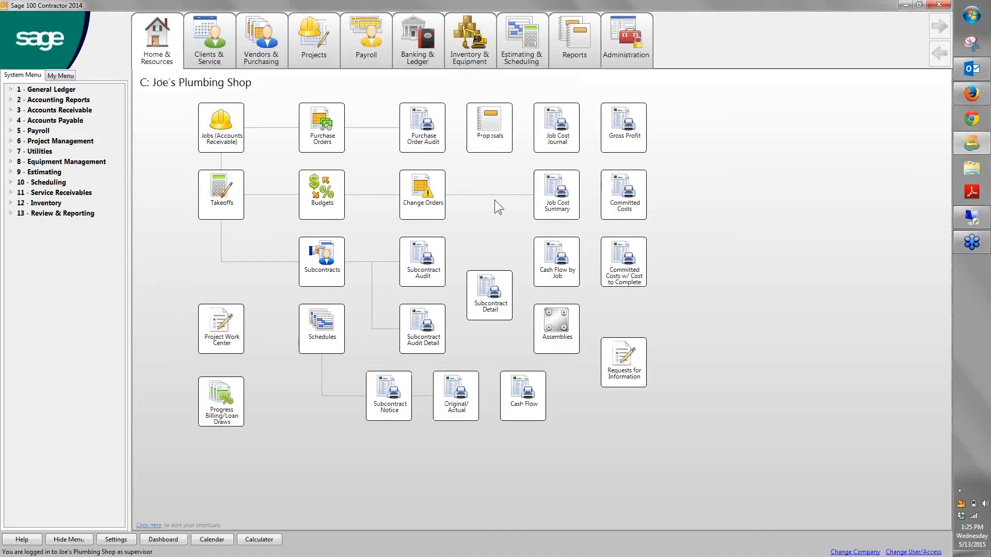
Open the schedule of job 1 - Seaview Custom Remodel (T&M) and display it as a grid with a Gantt chart
{"action": "left_click", "coordinate": [320, 323]}
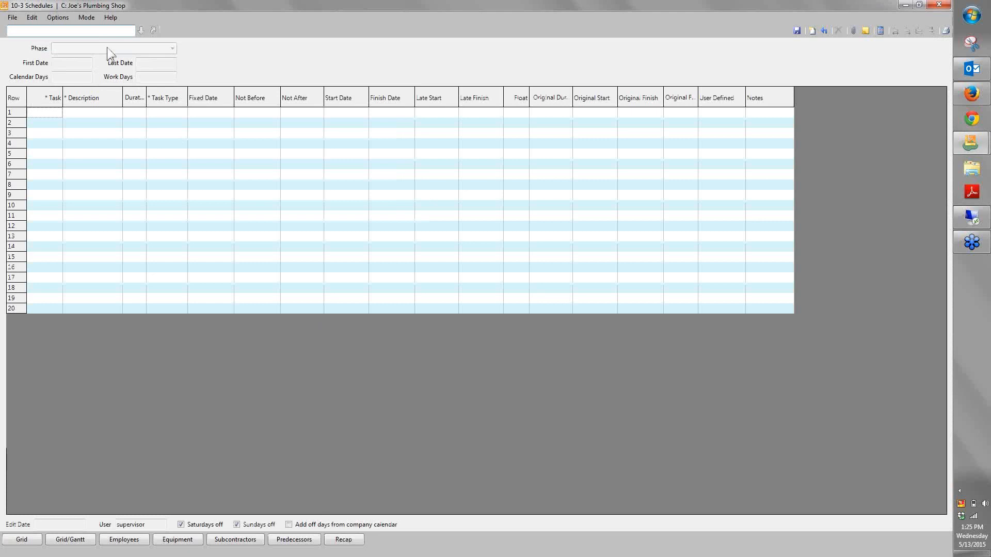
{"action": "left_click", "coordinate": [140, 31]}
{"action": "double_click", "coordinate": [367, 90]}
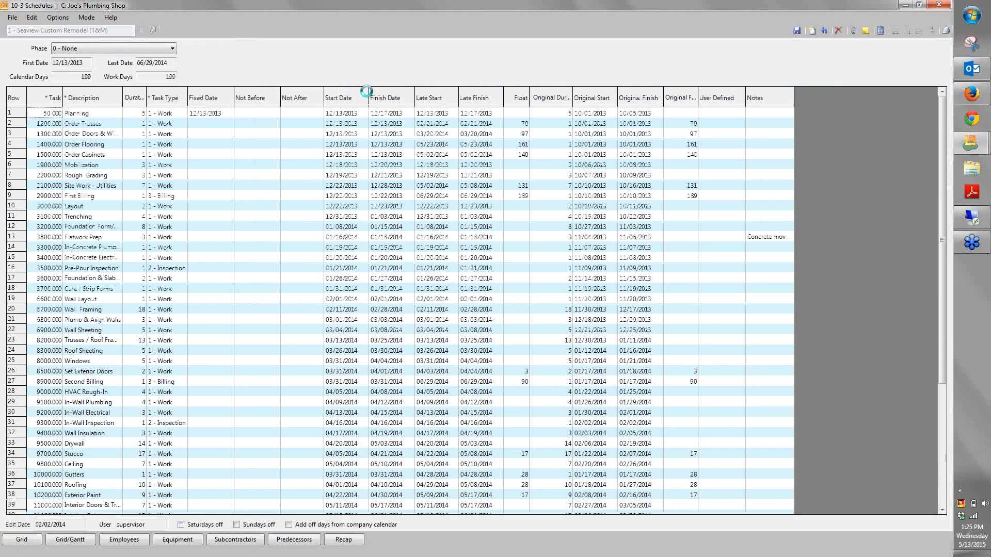
{"action": "left_click", "coordinate": [90, 539]}
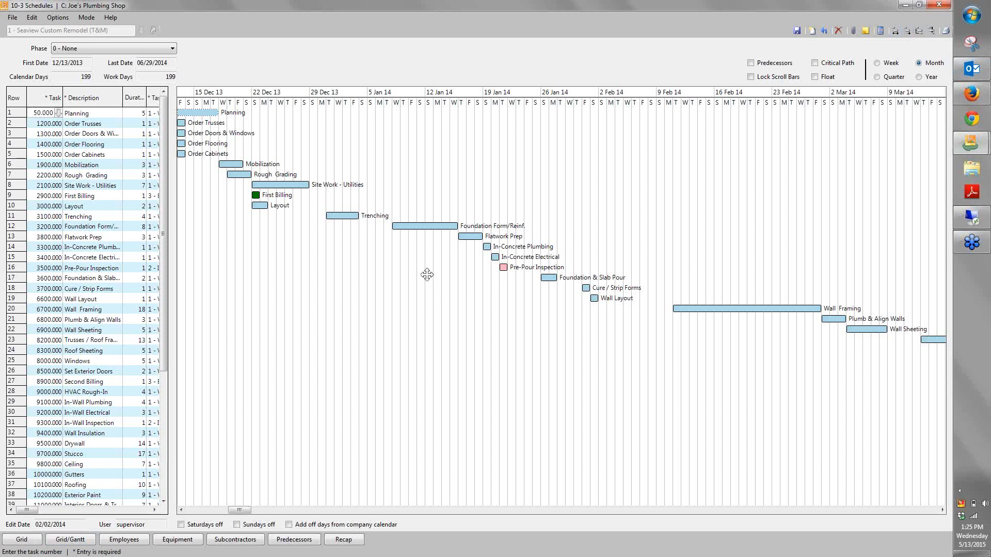
Push the Trenching task back about 10 days and the Foundation Form/Reinf. task about 7 more days on the Gantt chart
{"action": "left_click", "coordinate": [347, 216]}
{"action": "left_click_drag", "start_coordinate": [346, 216], "coordinate": [429, 215]}
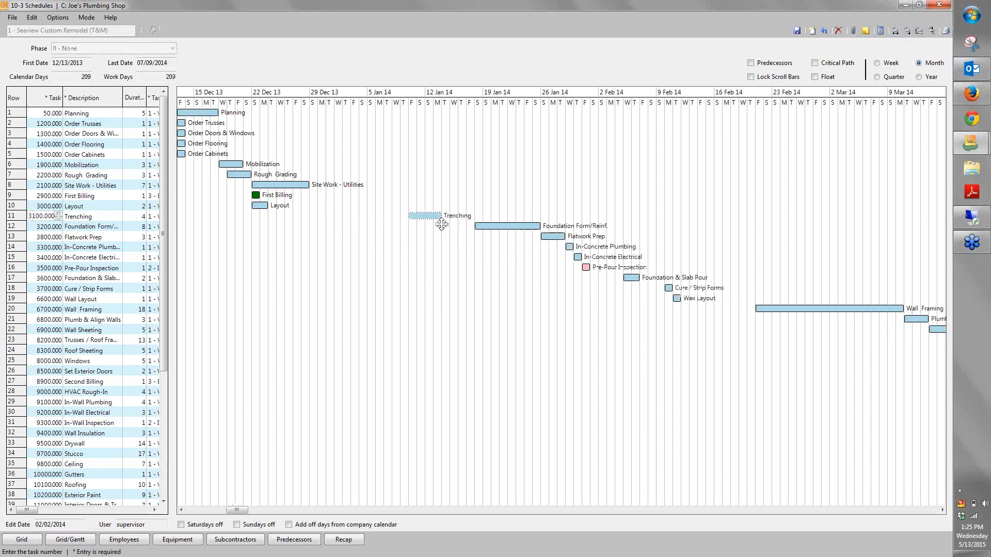
{"action": "left_click", "coordinate": [543, 226]}
{"action": "left_click_drag", "start_coordinate": [543, 226], "coordinate": [558, 227]}
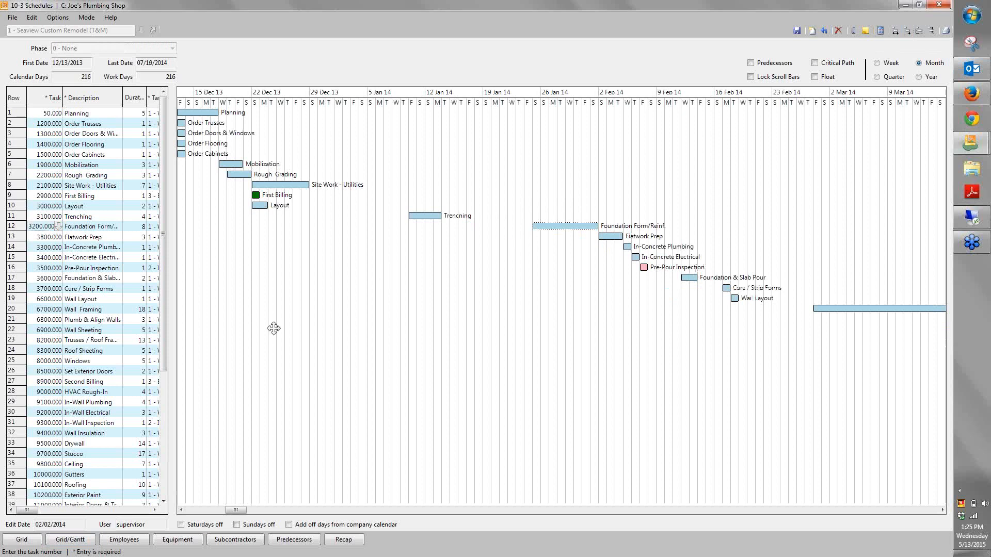
Review the equipment, employees and subcontractors assigned to the Trenching task
{"action": "left_click", "coordinate": [77, 216]}
{"action": "left_click", "coordinate": [195, 542]}
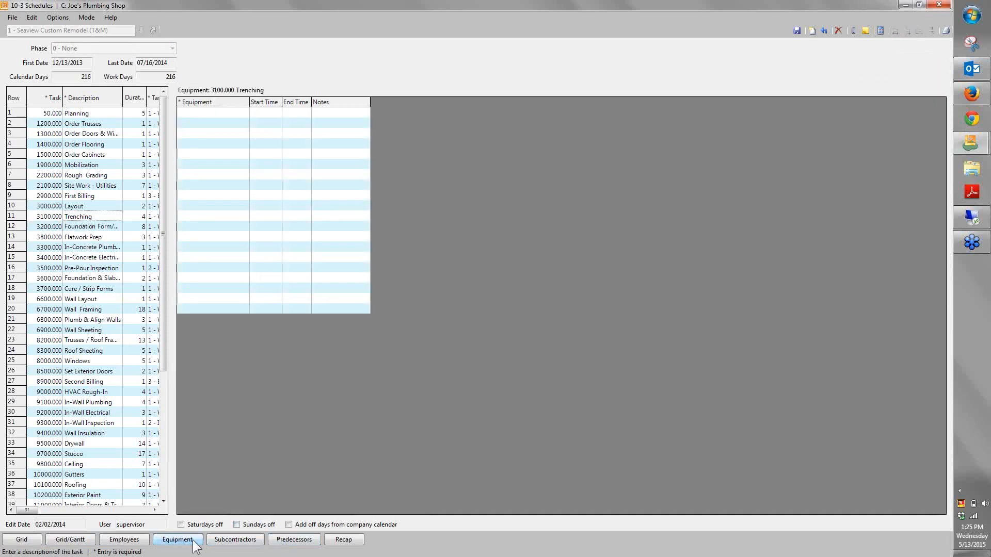
{"action": "left_click", "coordinate": [123, 540]}
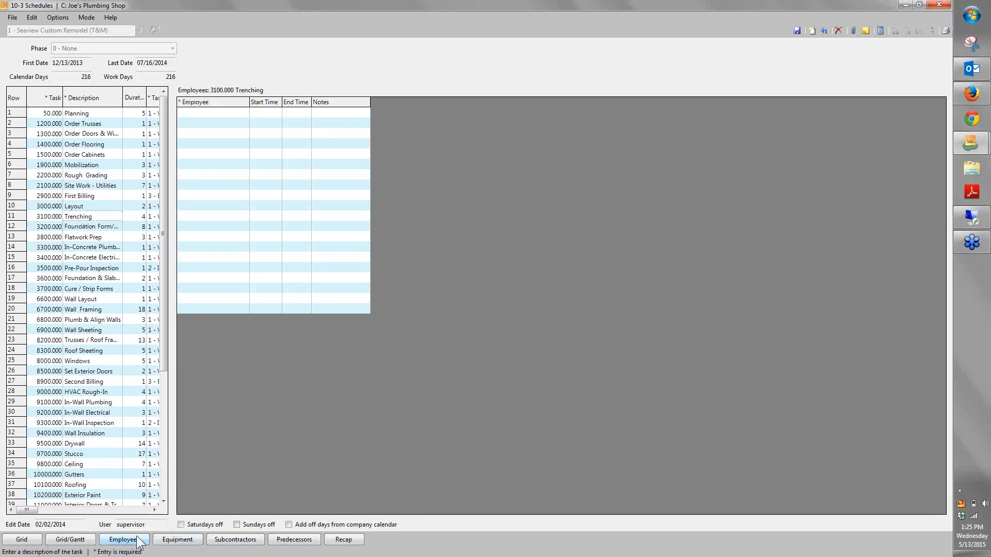
{"action": "left_click", "coordinate": [225, 541]}
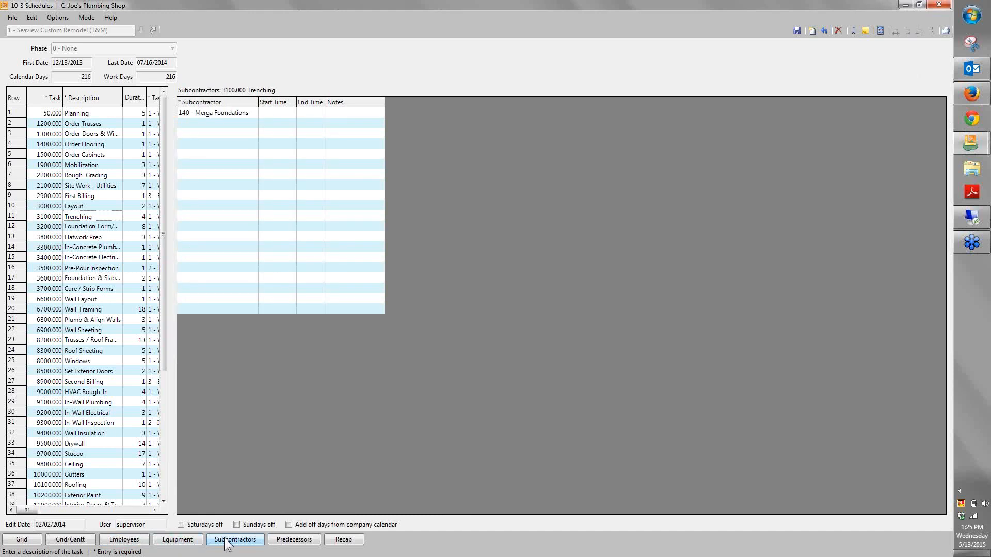
View the scheduling recap, and close the recap and the schedule without saving the changes
{"action": "left_click", "coordinate": [343, 541]}
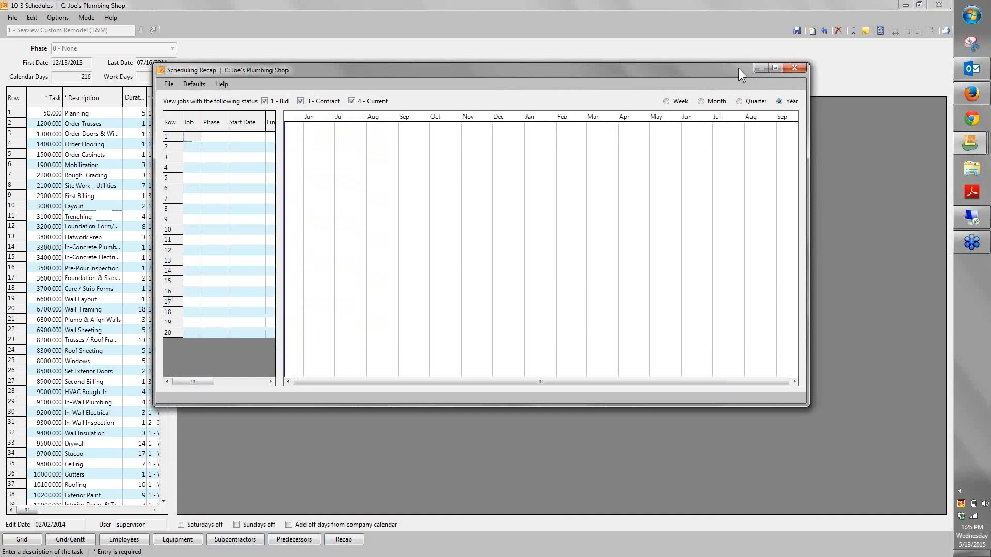
{"action": "left_click", "coordinate": [789, 68]}
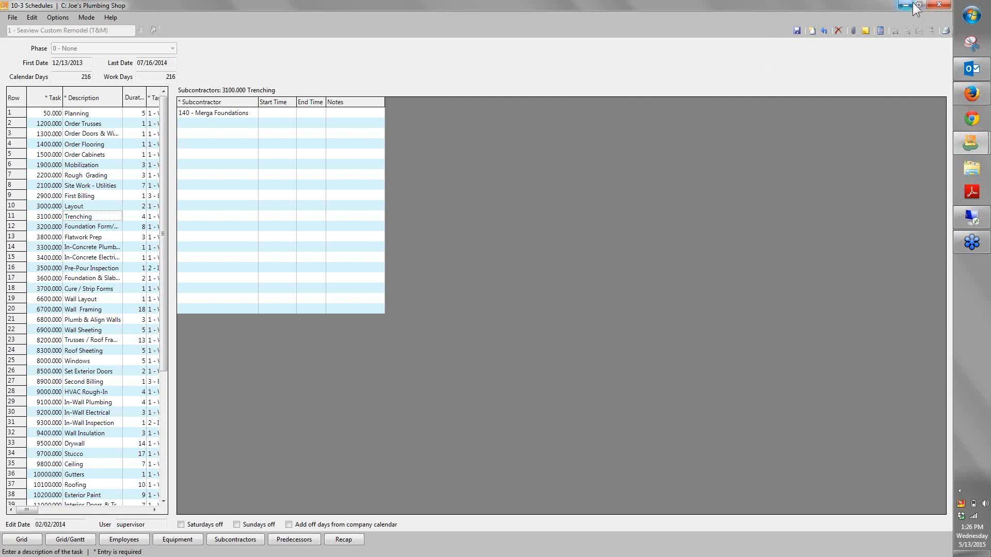
{"action": "left_click", "coordinate": [938, 5]}
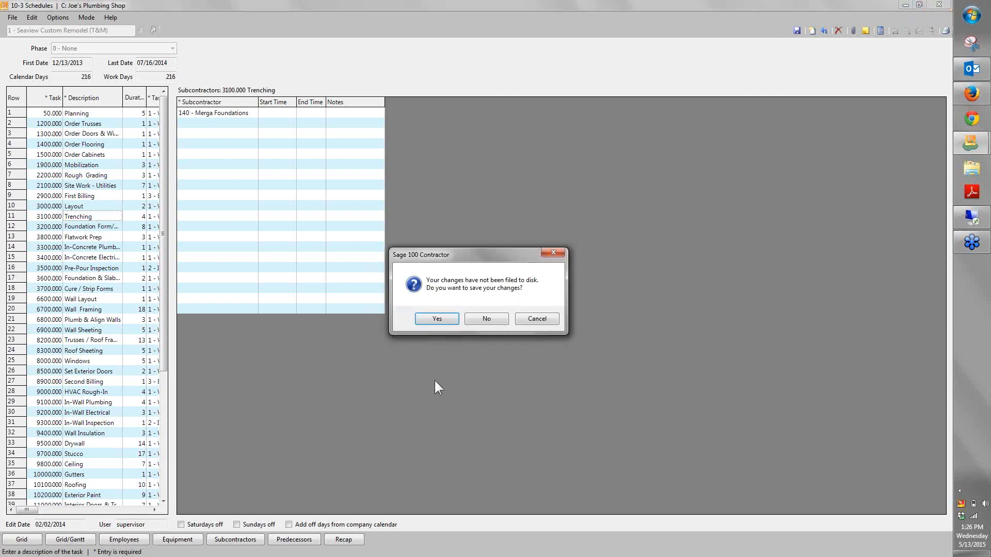
{"action": "left_click", "coordinate": [479, 316]}
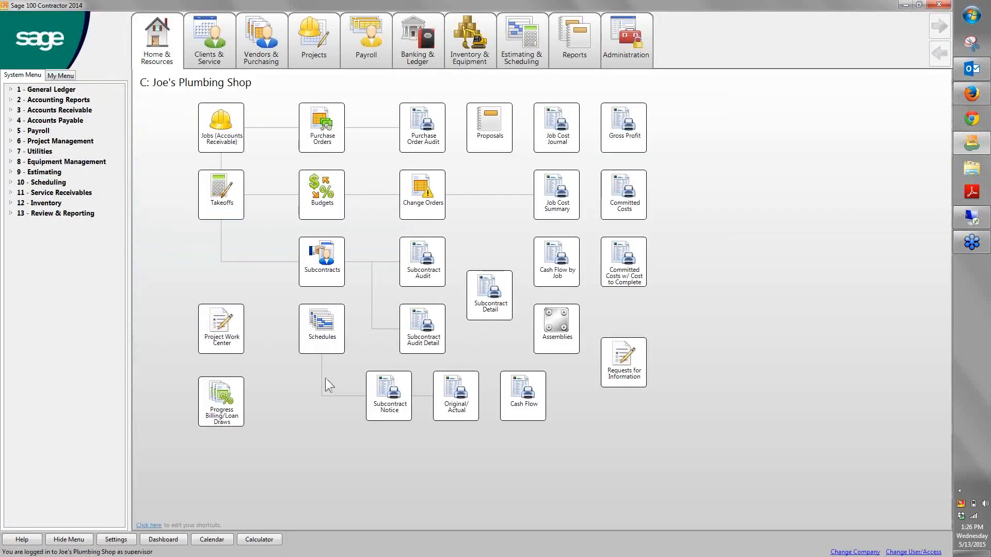
Preview the 21 - Job Cost Summary report for job 4 - U.S. Post Office and close report printing
{"action": "left_click", "coordinate": [567, 198]}
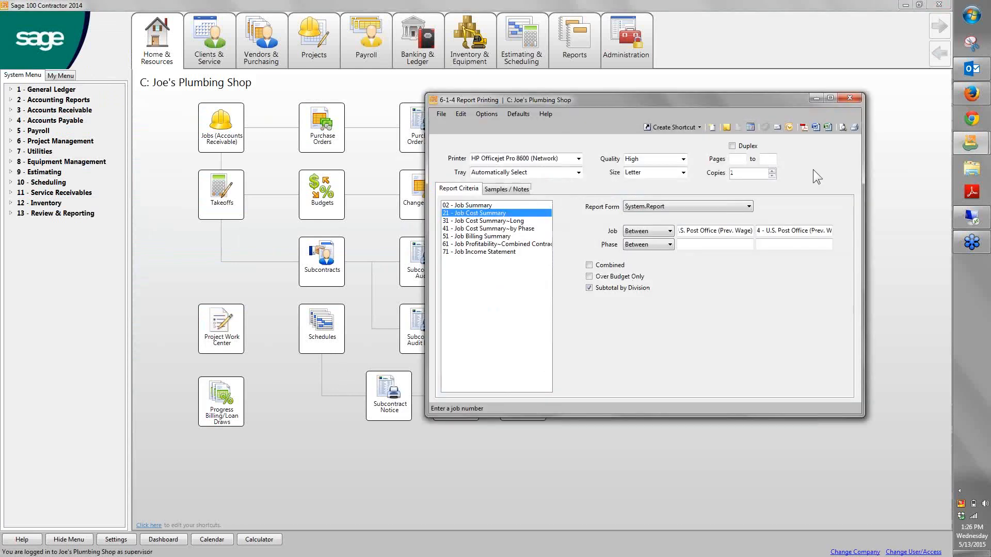
{"action": "left_click", "coordinate": [843, 127]}
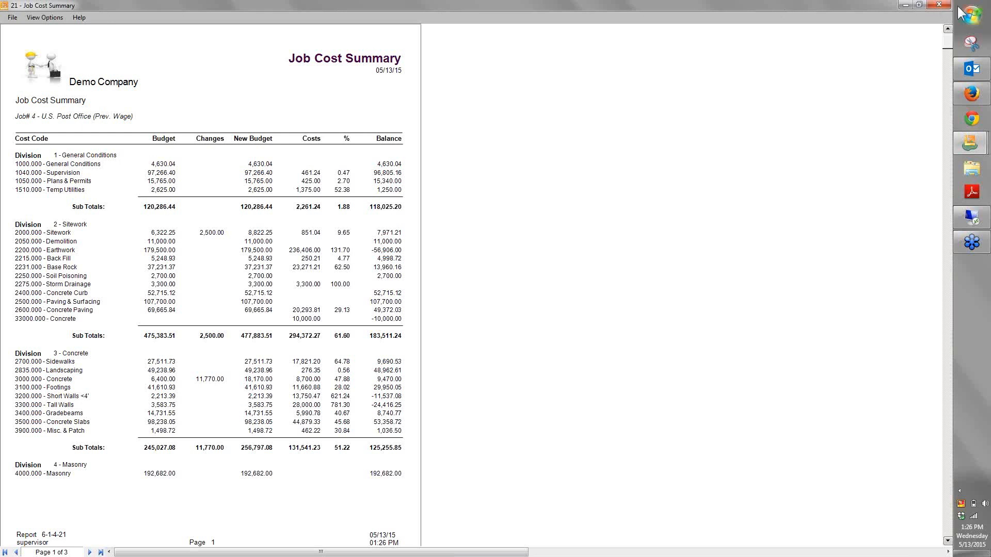
{"action": "left_click", "coordinate": [939, 4]}
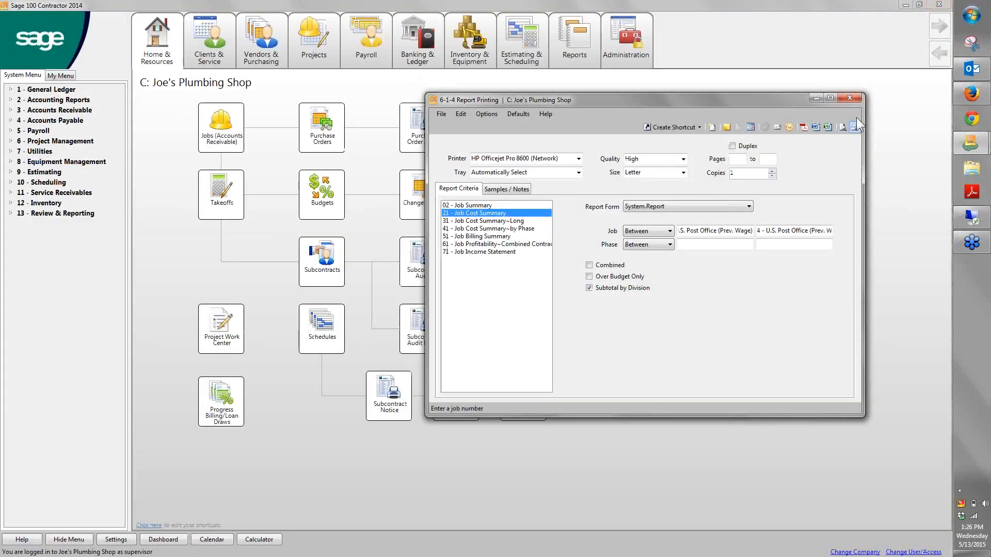
{"action": "left_click", "coordinate": [850, 98]}
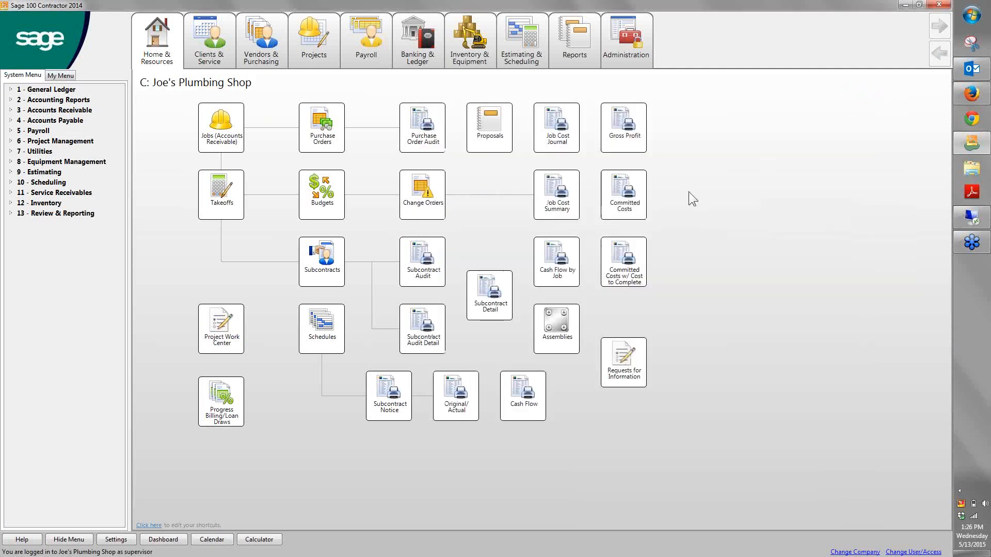
Preview the 47 - Job Cost Journal~Actual/Budget; by Cost Code (separate reports) report for job 5 - Excavation Project and close the preview
{"action": "left_click", "coordinate": [570, 135]}
{"action": "type", "text": "4"}
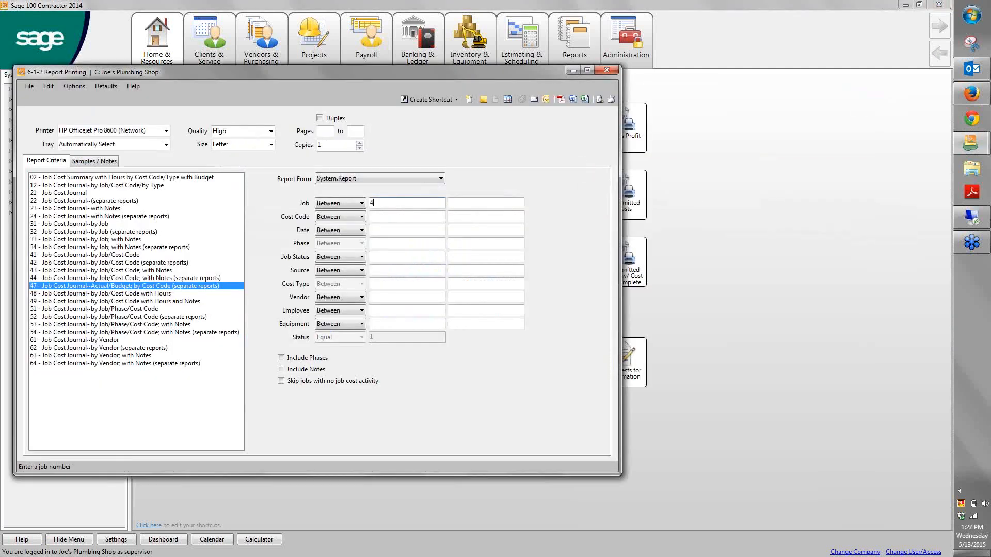
{"action": "key", "text": "Tab"}
{"action": "double_click", "coordinate": [421, 202]}
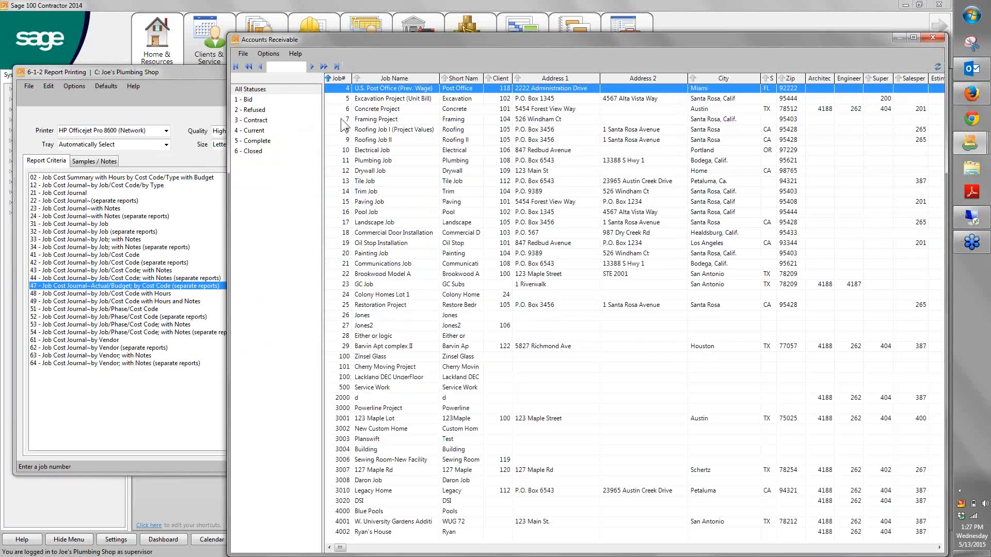
{"action": "double_click", "coordinate": [340, 97]}
{"action": "type", "text": "5"}
{"action": "key", "text": "Tab"}
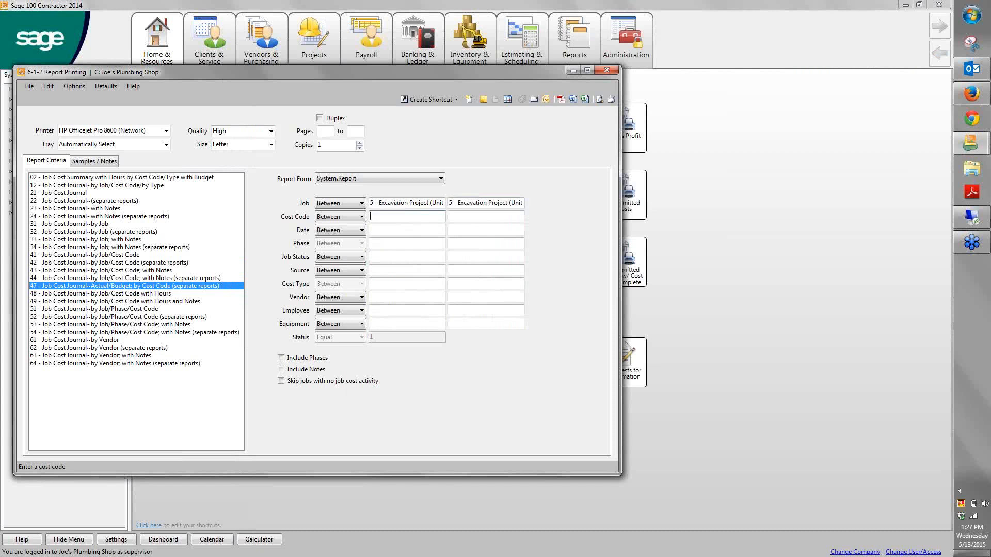
{"action": "left_click", "coordinate": [600, 99]}
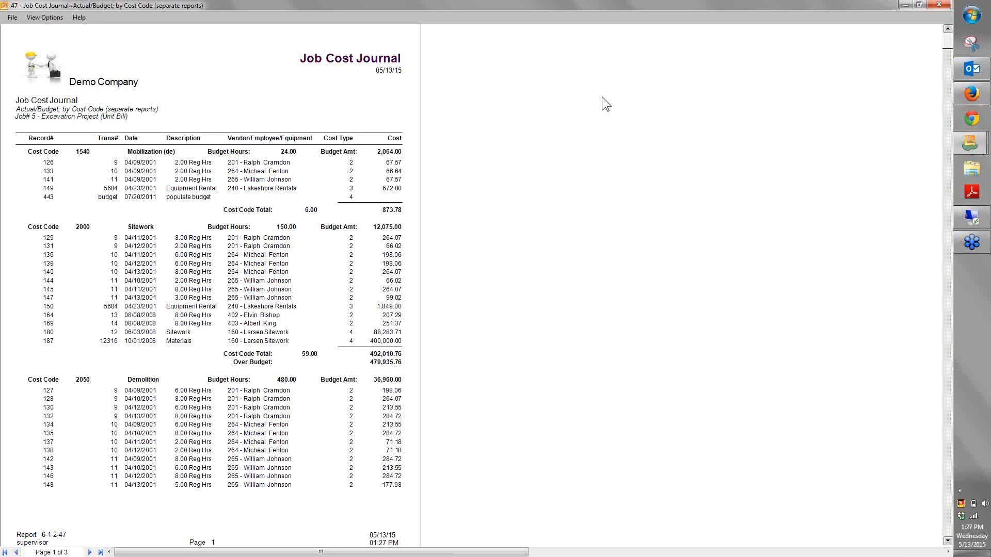
{"action": "left_click", "coordinate": [939, 5]}
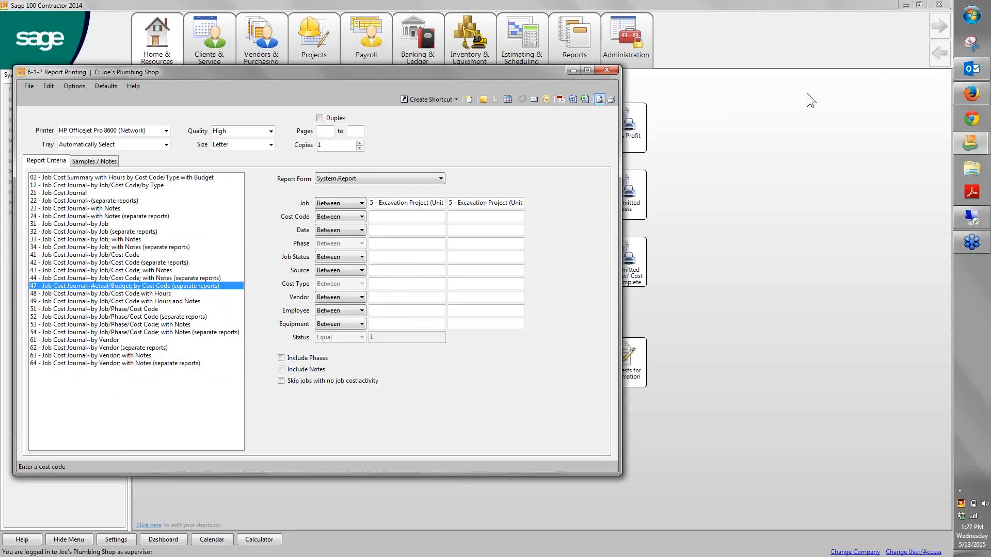
Set up report scheduling for the job cost journal with a weekly frequency on Tuesday and Friday and email output
{"action": "left_click_drag", "start_coordinate": [544, 76], "coordinate": [652, 71]}
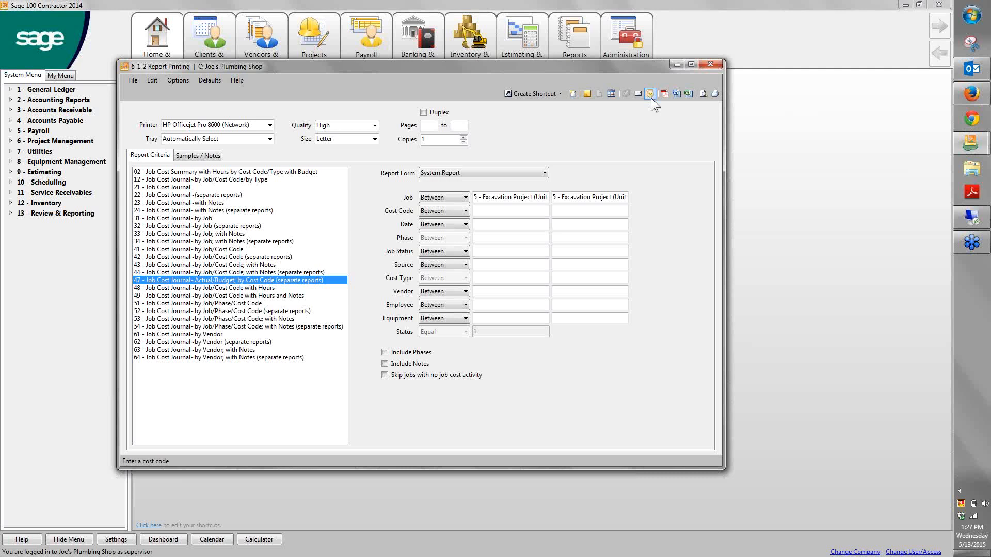
{"action": "left_click", "coordinate": [611, 93]}
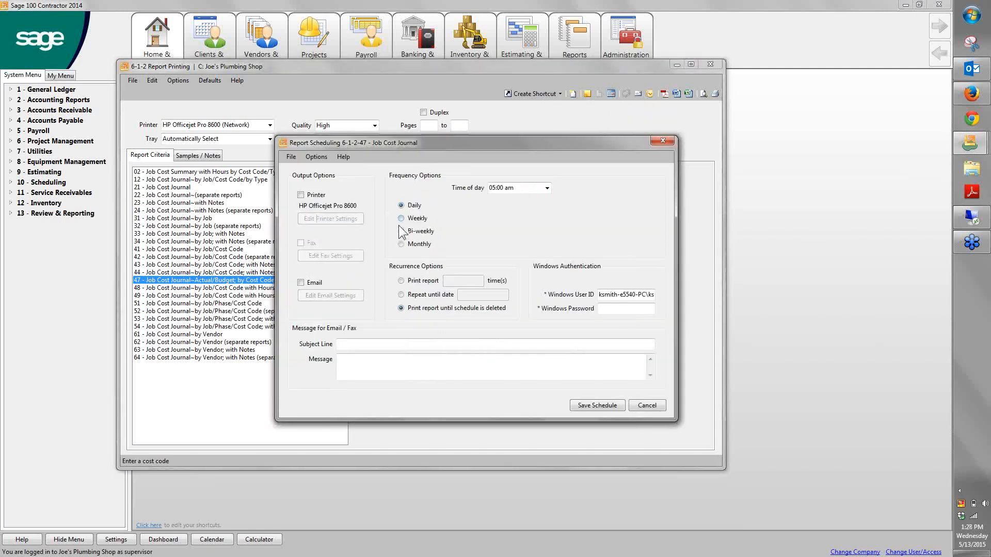
{"action": "left_click", "coordinate": [401, 218]}
{"action": "left_click", "coordinate": [467, 228]}
{"action": "left_click", "coordinate": [538, 227]}
{"action": "left_click", "coordinate": [301, 284]}
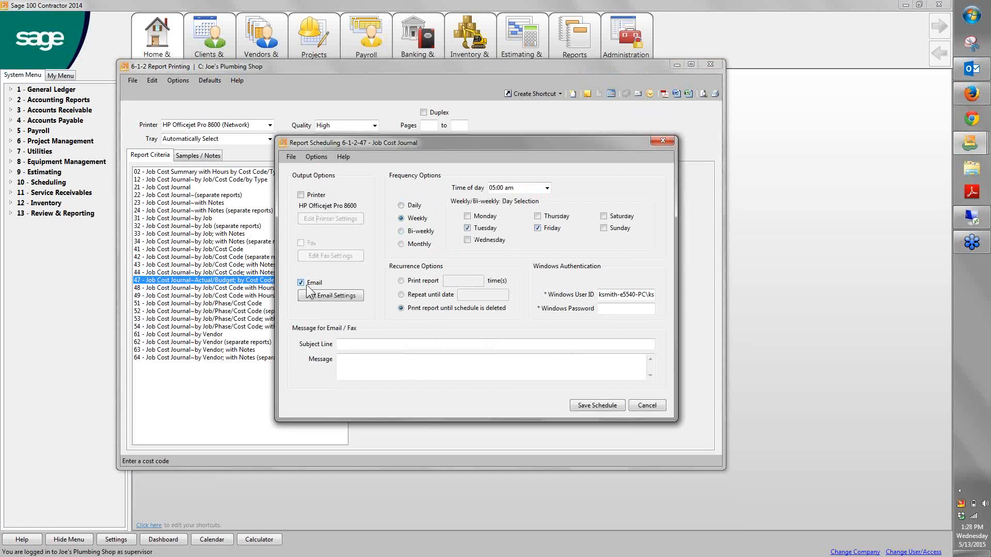
Choose the employee's email address as the recipient for the scheduled job cost journal, and cancel the scheduling without saving
{"action": "left_click", "coordinate": [331, 295]}
{"action": "left_click", "coordinate": [298, 155]}
{"action": "left_click", "coordinate": [308, 164]}
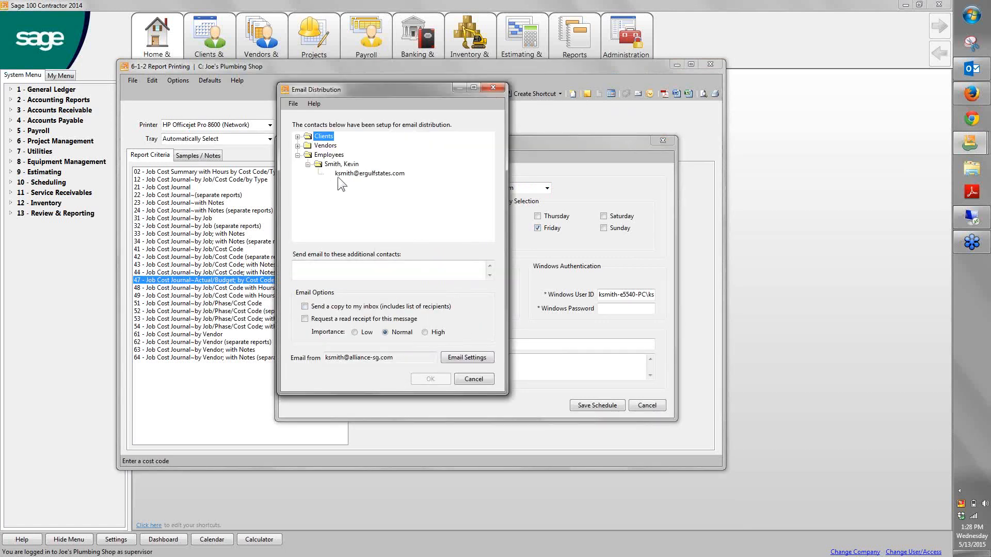
{"action": "left_click", "coordinate": [338, 174]}
{"action": "left_click", "coordinate": [433, 382]}
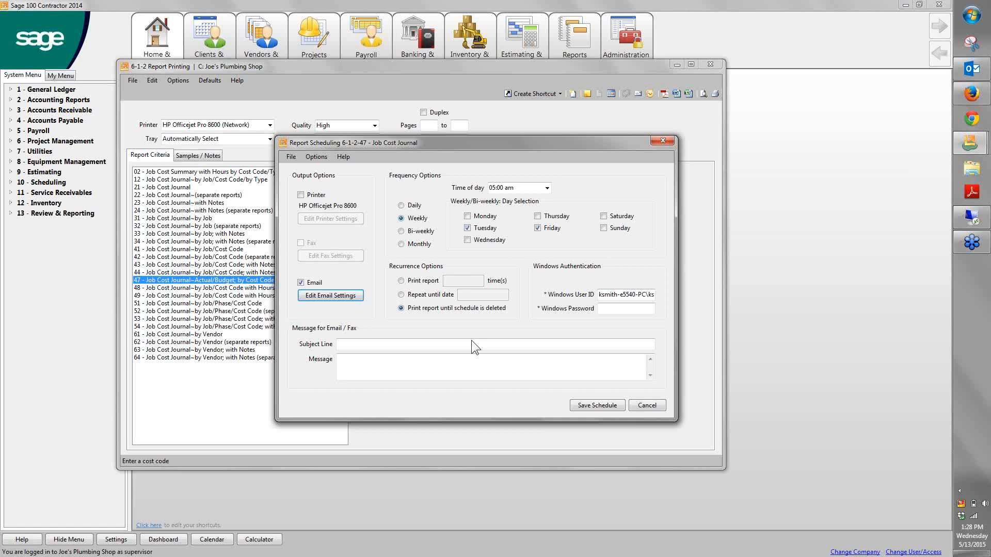
{"action": "left_click", "coordinate": [647, 406]}
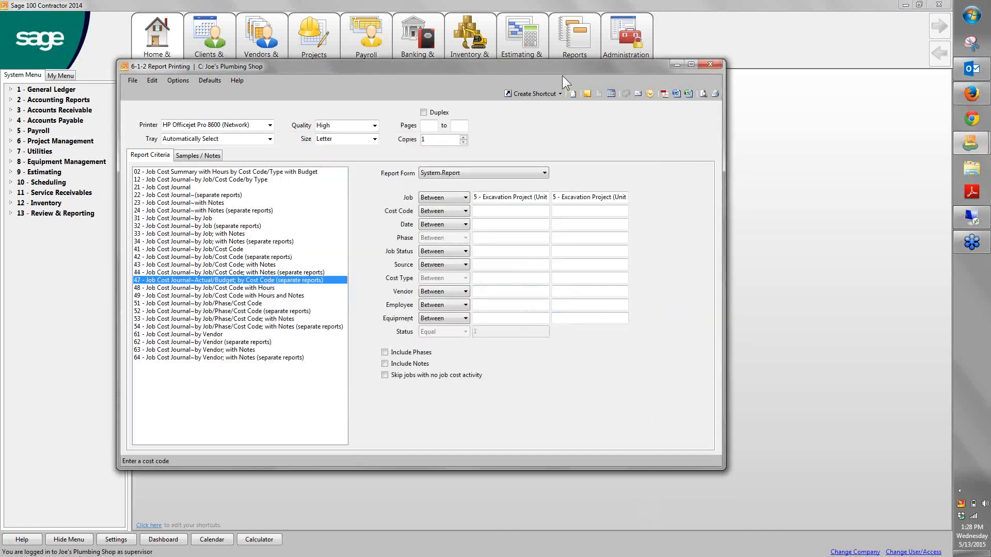
Close the job cost journal's report printing, preview the 21 - Job Cost Summary report for job 4 - U.S. Post Office, and close the preview
{"action": "mouse_move", "coordinate": [563, 70]}
{"action": "left_mouse_down"}
{"action": "mouse_move", "coordinate": [584, 75]}
{"action": "mouse_move", "coordinate": [576, 83]}
{"action": "left_mouse_up"}
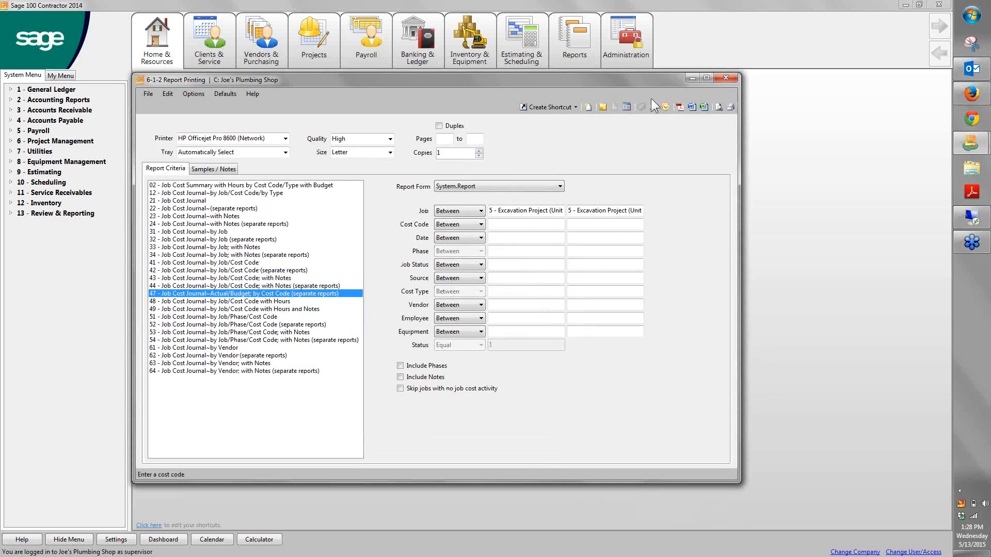
{"action": "left_click", "coordinate": [734, 78]}
{"action": "left_click", "coordinate": [562, 191]}
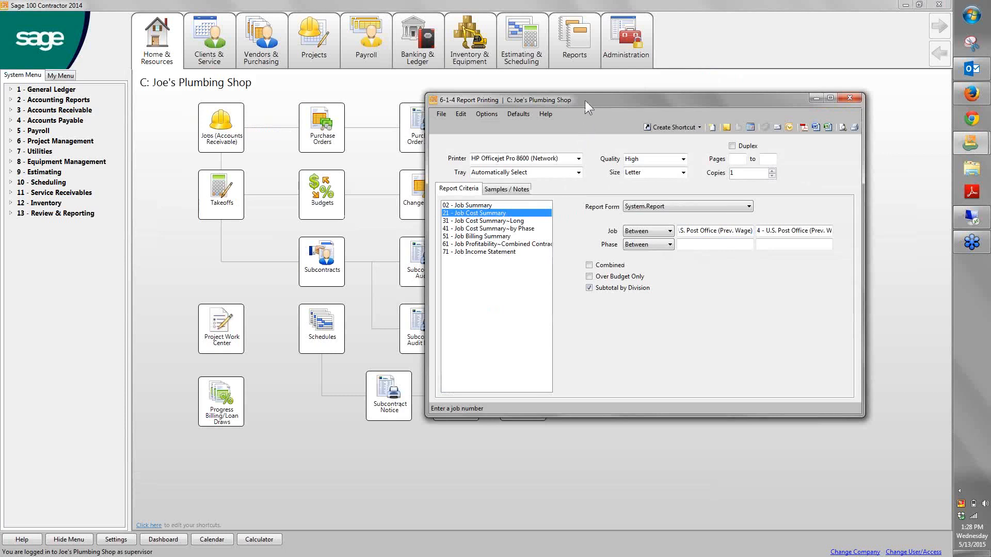
{"action": "left_click_drag", "start_coordinate": [584, 100], "coordinate": [366, 55]}
{"action": "left_click", "coordinate": [624, 83]}
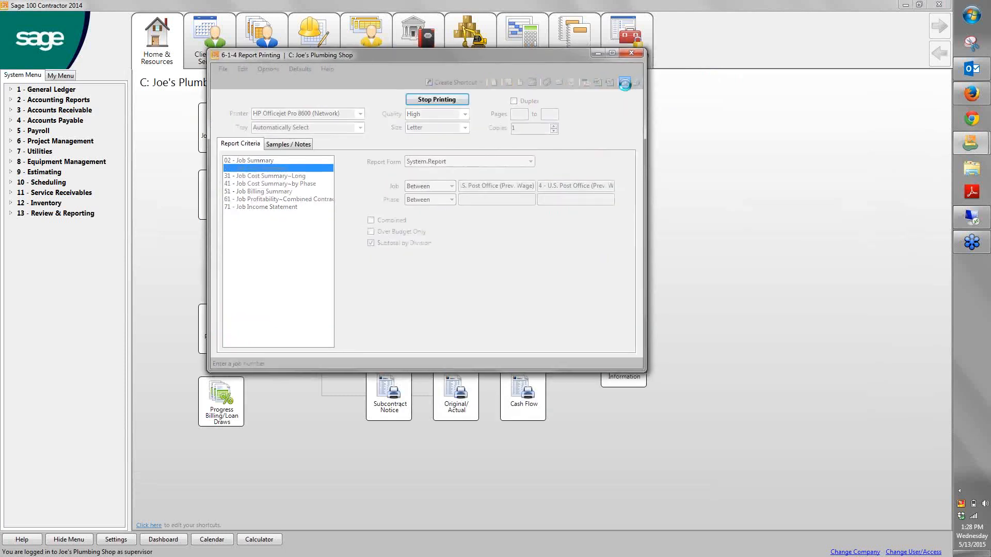
{"action": "left_click", "coordinate": [948, 7]}
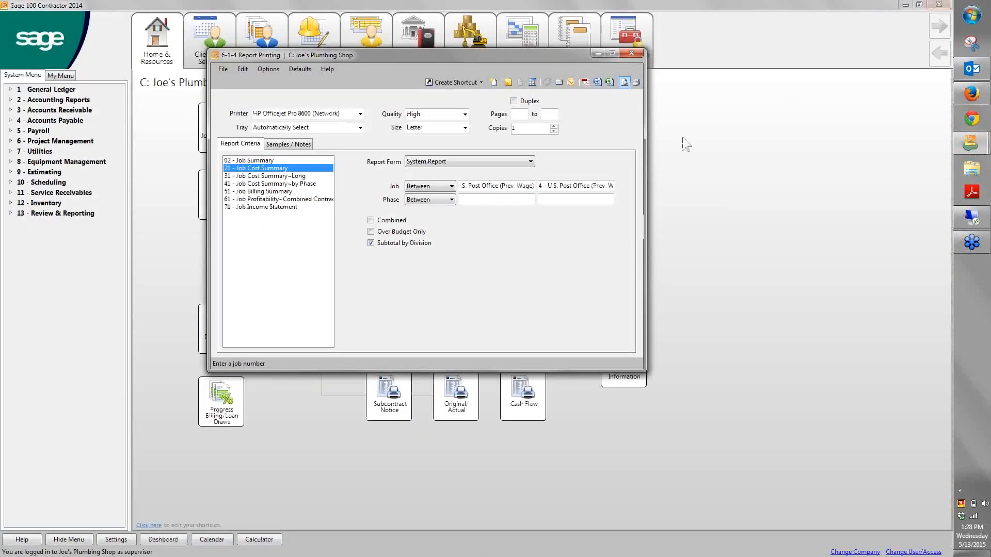
Export the Job Cost Summary for job 4 to Excel, and widen column C in the maximized workbook
{"action": "left_click", "coordinate": [609, 82]}
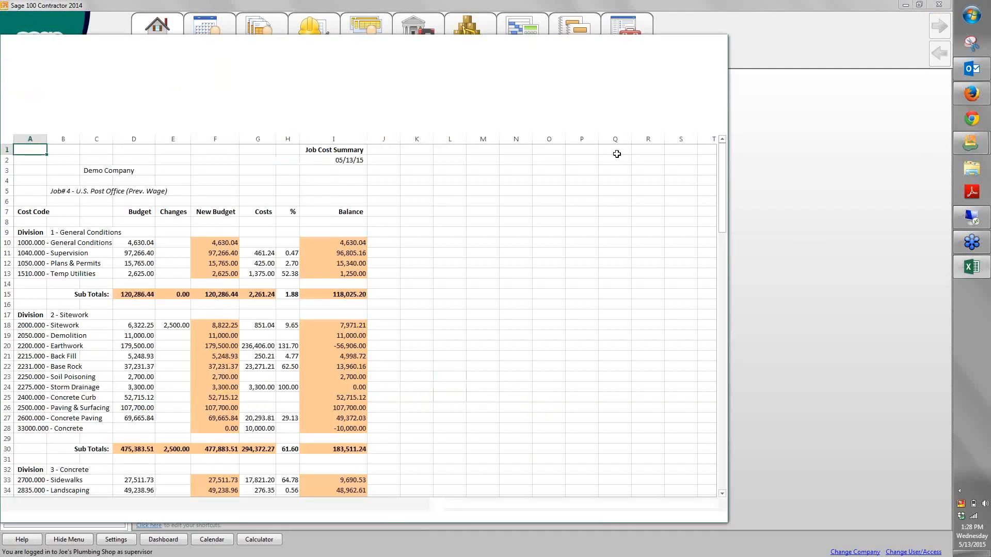
{"action": "left_click_drag", "start_coordinate": [569, 42], "coordinate": [585, 44]}
{"action": "double_click", "coordinate": [584, 44]}
{"action": "left_click_drag", "start_coordinate": [113, 102], "coordinate": [156, 147]}
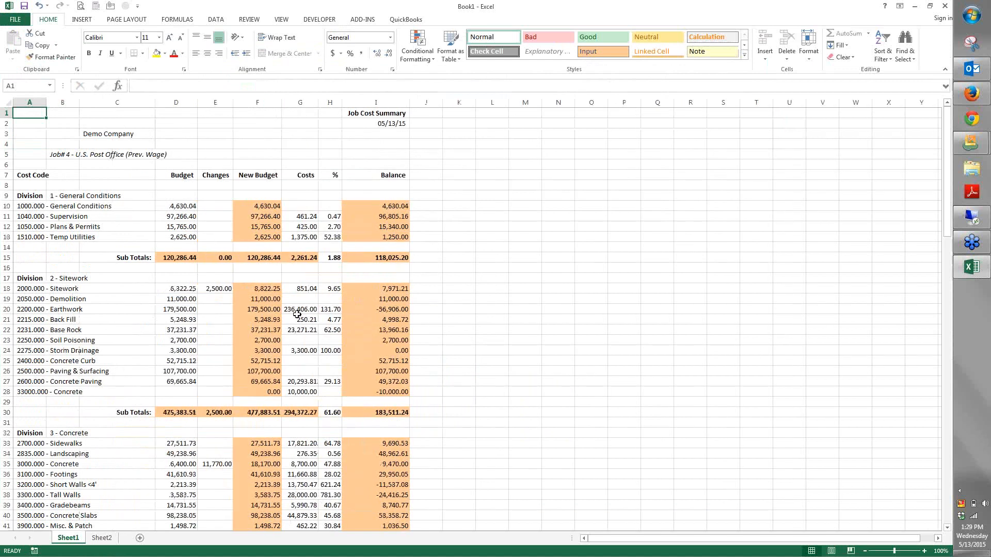
Examine the exported cost rows and the formulas in the New Budget, Balance and Sub Totals cells, and close the workbook without saving
{"action": "scroll", "coordinate": [297, 315], "scroll_direction": "down", "scroll_amount": 5}
{"action": "scroll", "coordinate": [298, 314], "scroll_direction": "down", "scroll_amount": 20}
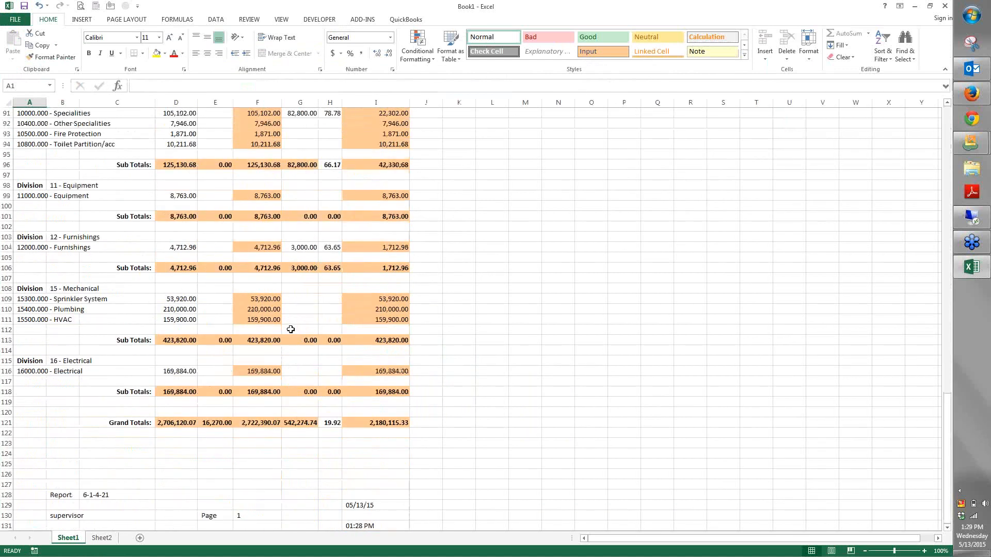
{"action": "scroll", "coordinate": [290, 329], "scroll_direction": "up", "scroll_amount": 20}
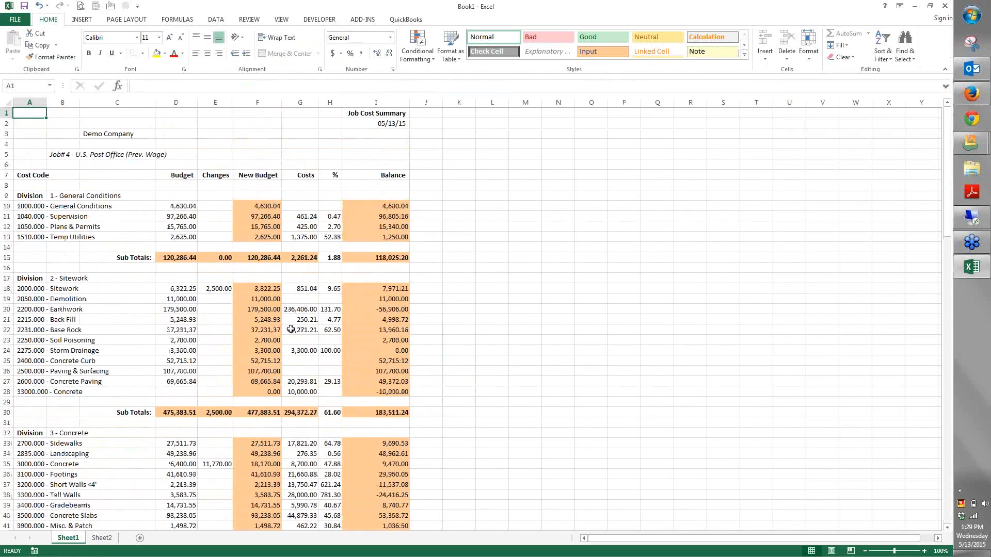
{"action": "left_click", "coordinate": [252, 219]}
{"action": "left_click", "coordinate": [377, 221]}
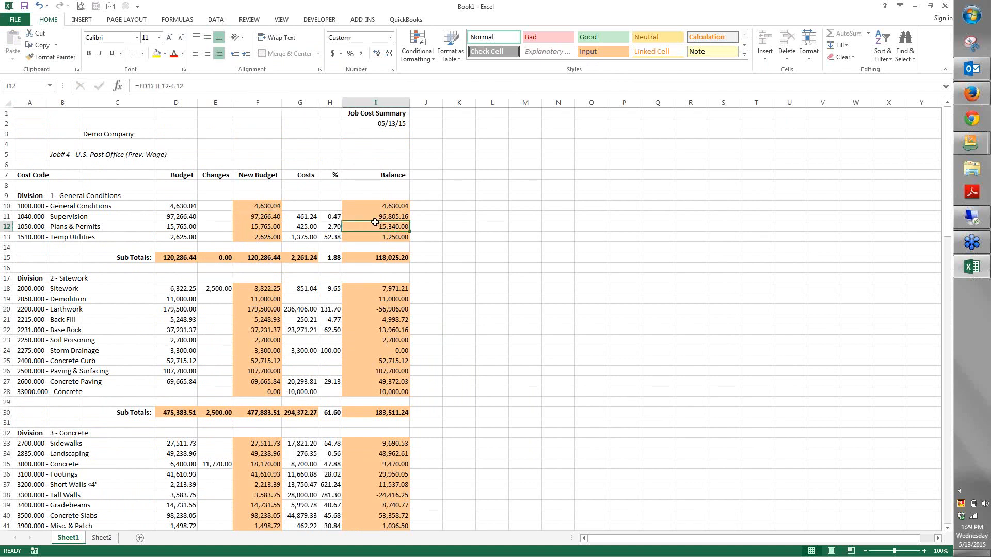
{"action": "left_click", "coordinate": [262, 293]}
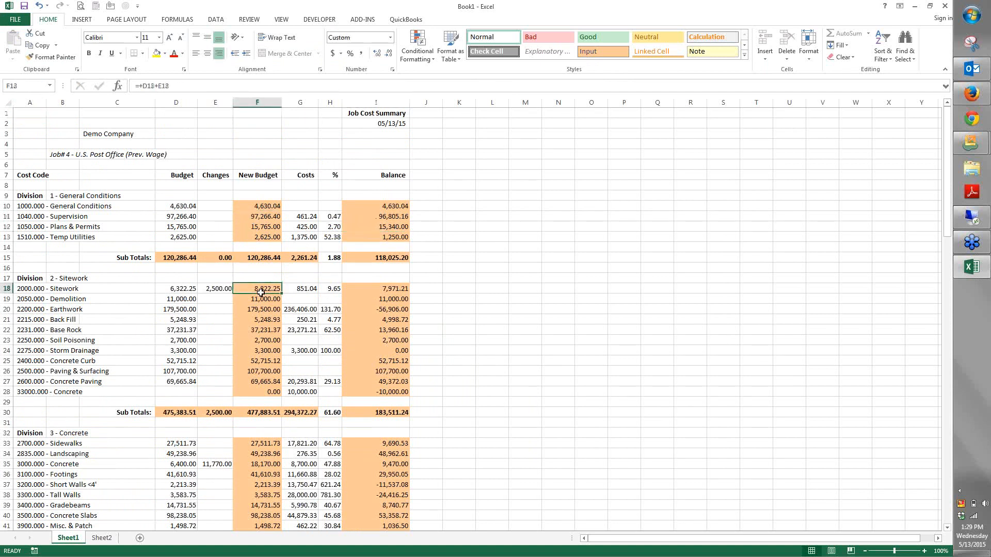
{"action": "left_click", "coordinate": [189, 260]}
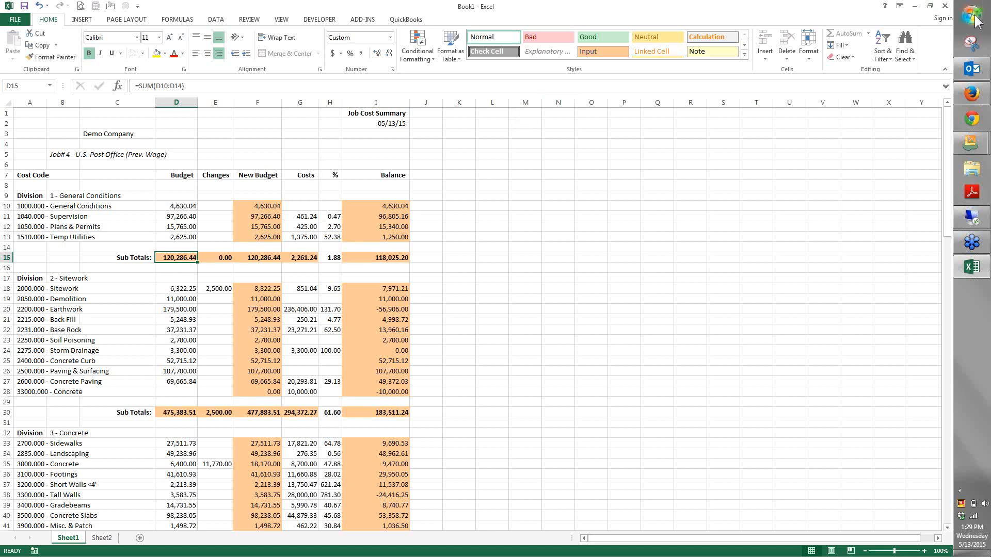
{"action": "left_click", "coordinate": [945, 6]}
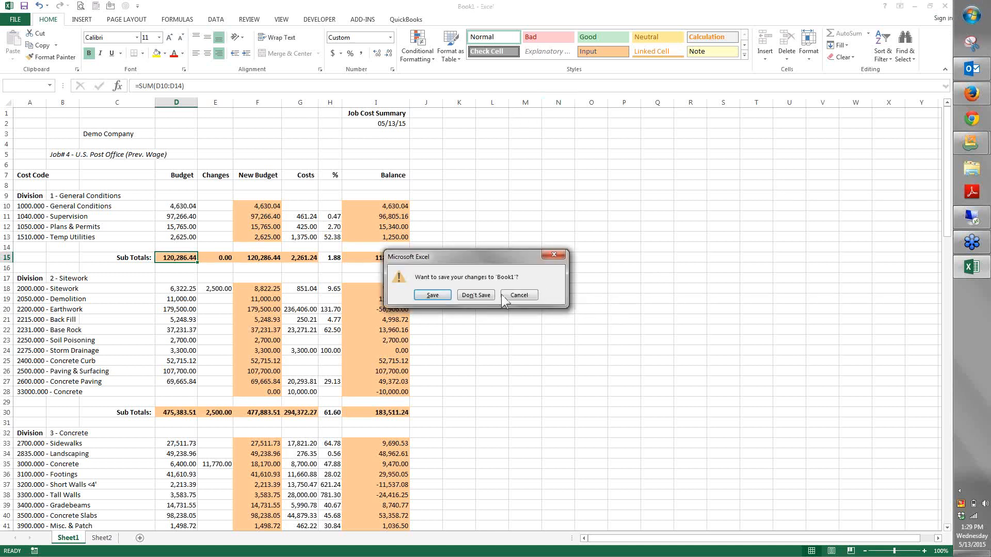
{"action": "left_click", "coordinate": [475, 295]}
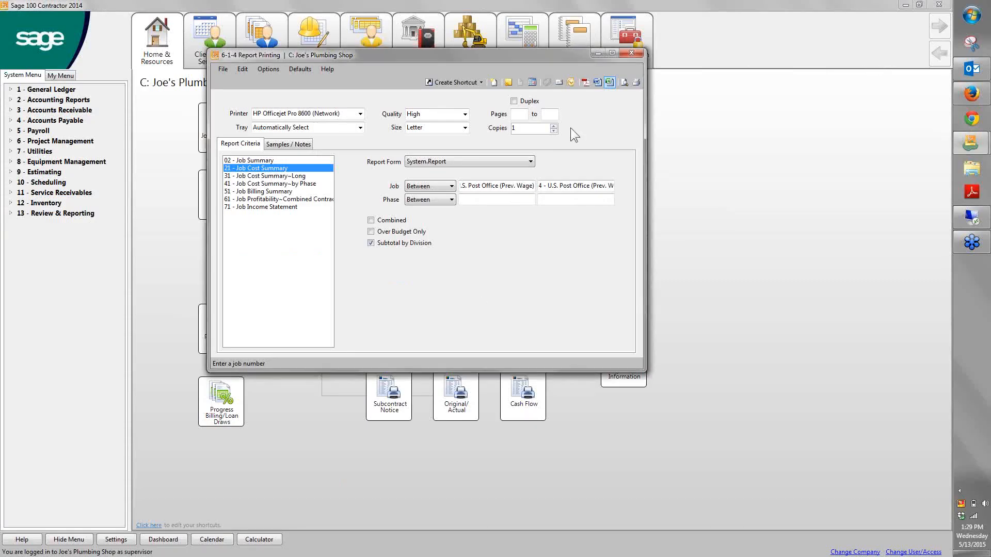
Export the Job Cost Summary to Word as an RTF file with the suggested name, and close the document and report printing
{"action": "left_click", "coordinate": [597, 82]}
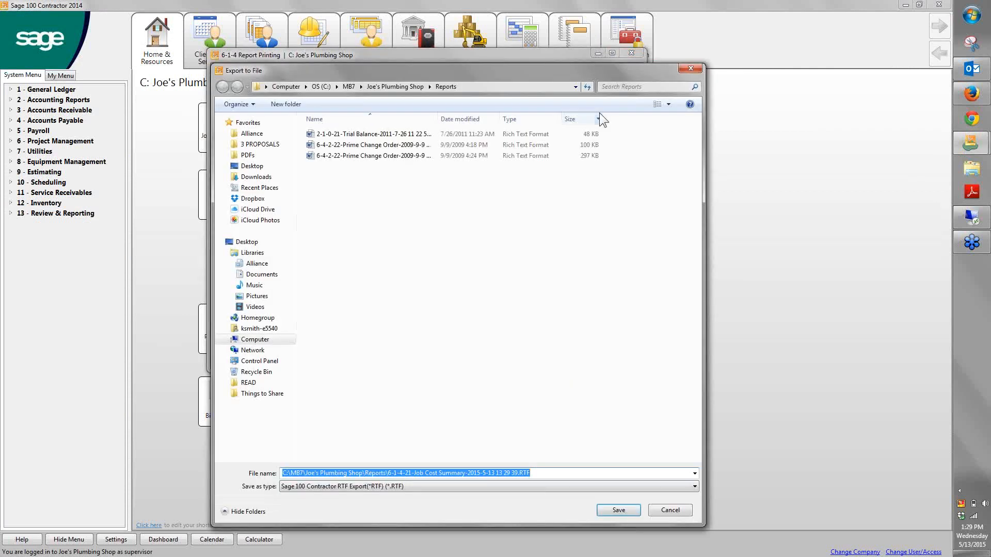
{"action": "left_click", "coordinate": [615, 507]}
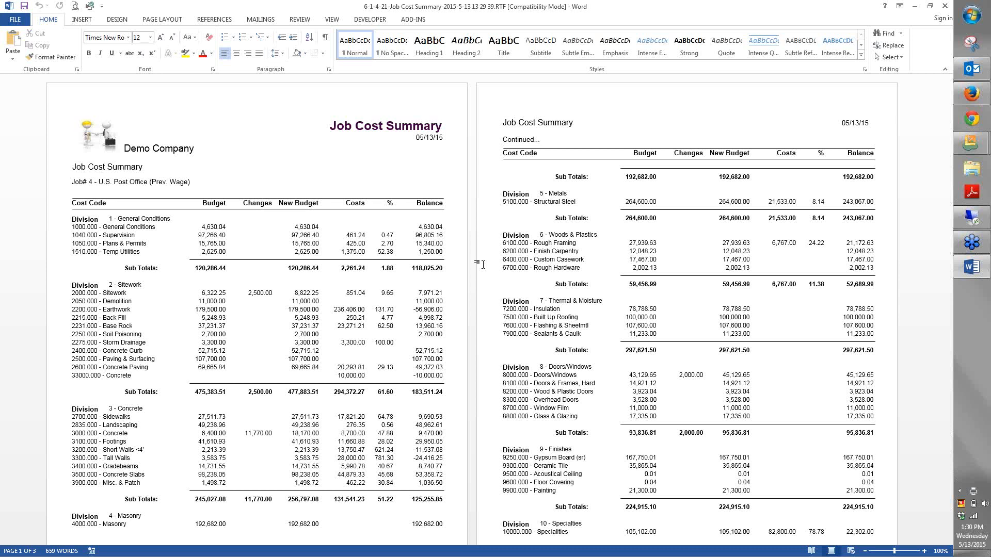
{"action": "left_click", "coordinate": [941, 7]}
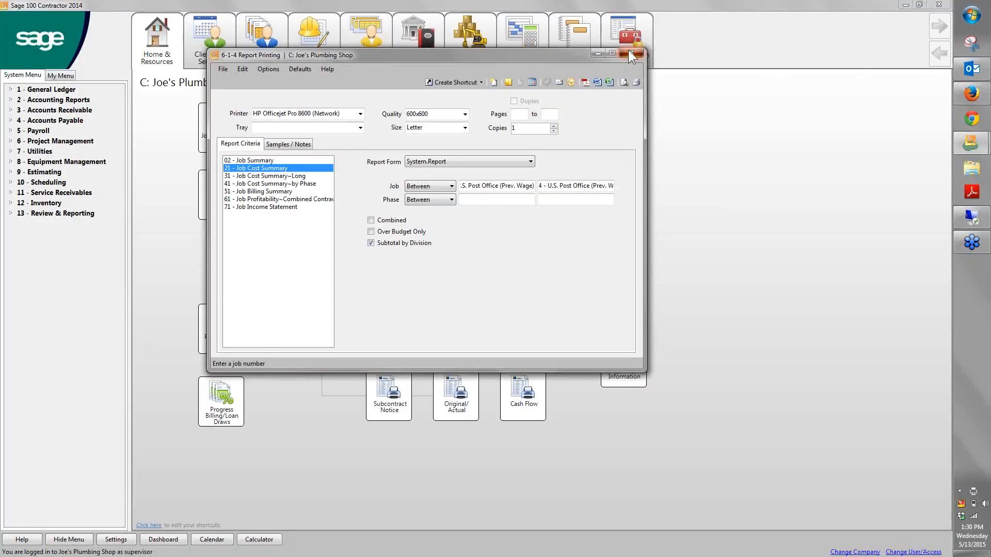
{"action": "left_click", "coordinate": [630, 52]}
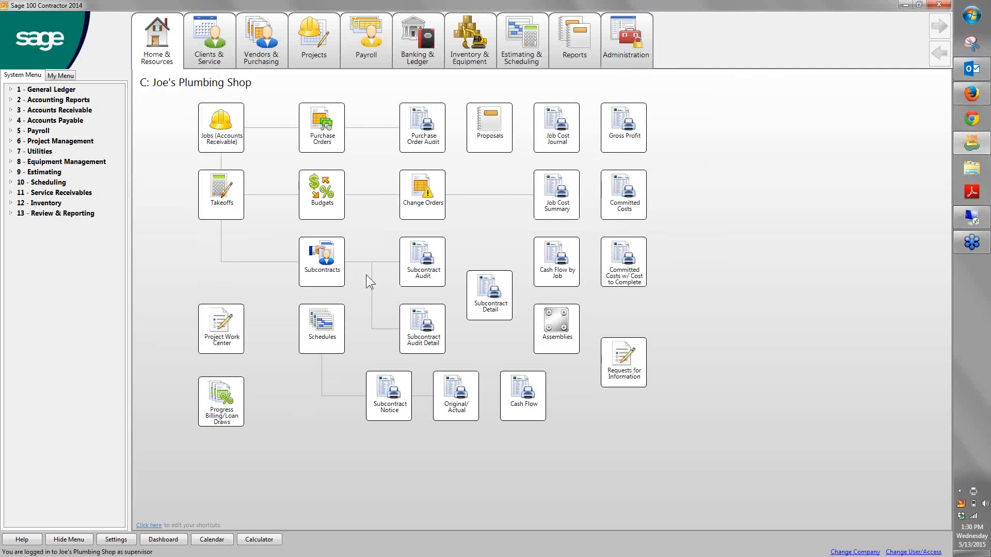
Preview the 01 - Cash Flow by Job report for jobs 1 to 5, and close the preview and report printing
{"action": "left_click", "coordinate": [555, 273]}
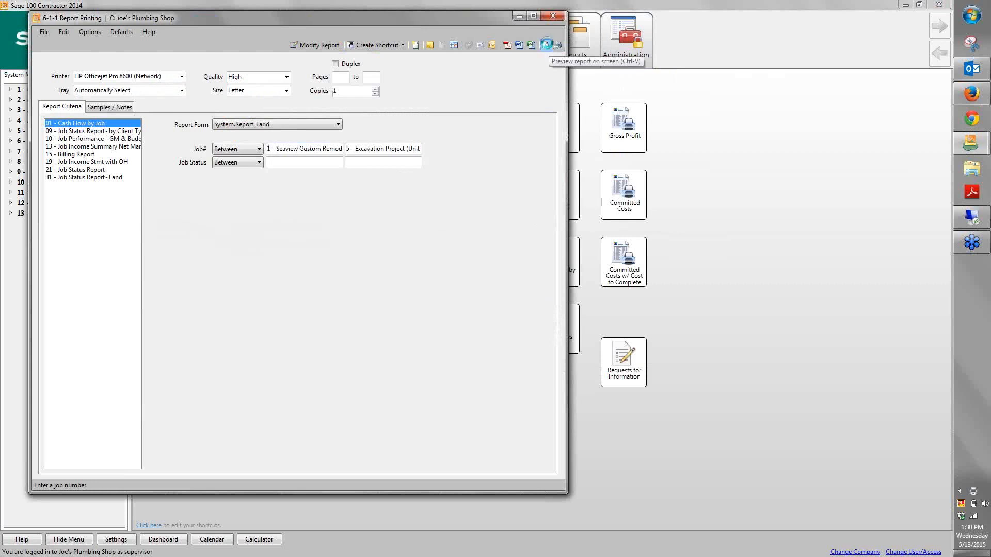
{"action": "left_click", "coordinate": [546, 45]}
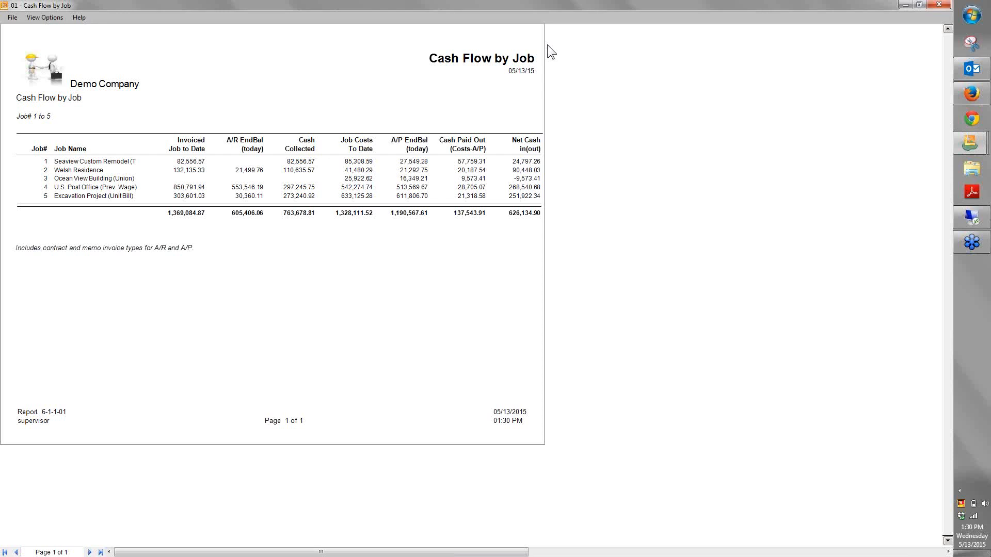
{"action": "left_click", "coordinate": [939, 5]}
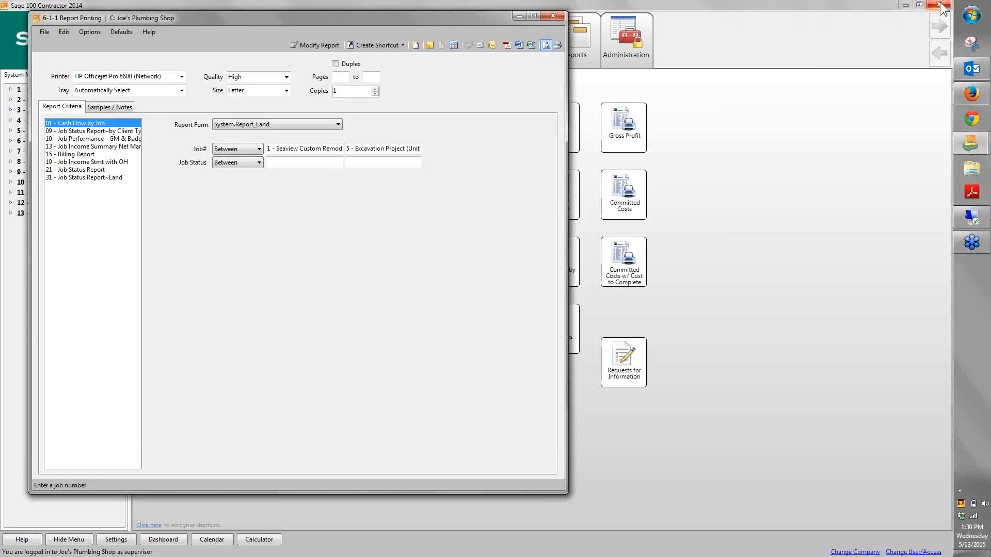
{"action": "left_click", "coordinate": [545, 15]}
{"action": "mouse_move", "coordinate": [544, 15]}
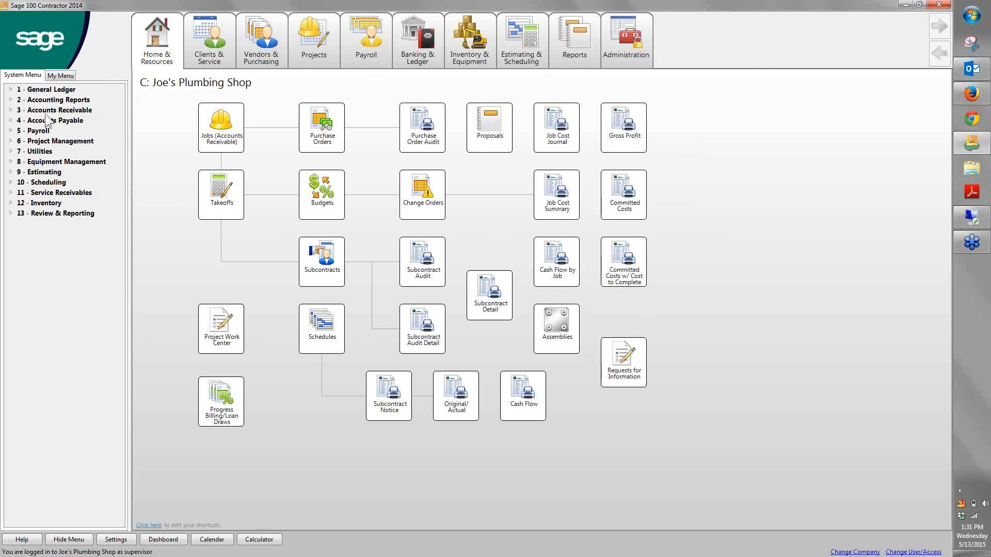
Open Progress Billing at the last record, and highlight the percent complete cells from the Concrete row to the Mechanical row
{"action": "left_click", "coordinate": [21, 110]}
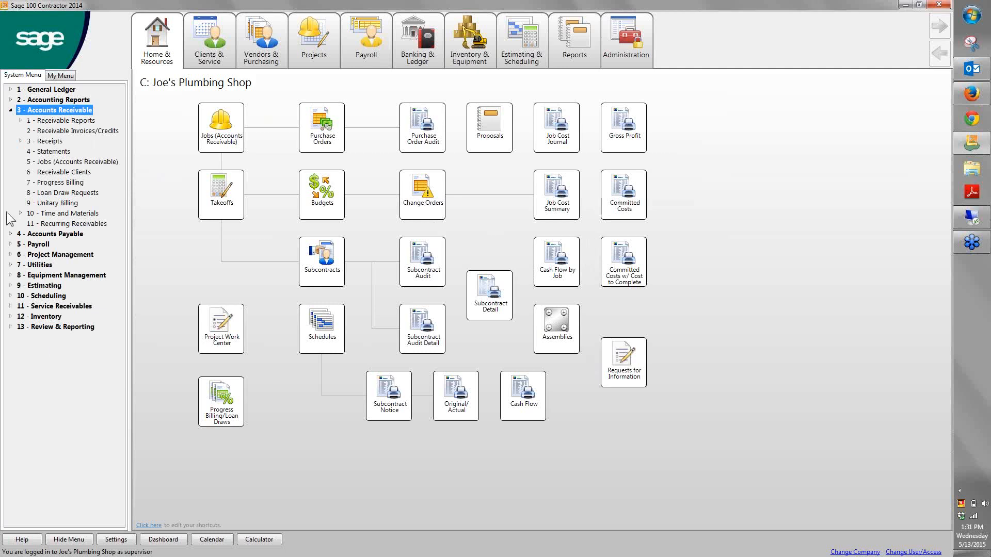
{"action": "left_click", "coordinate": [229, 387]}
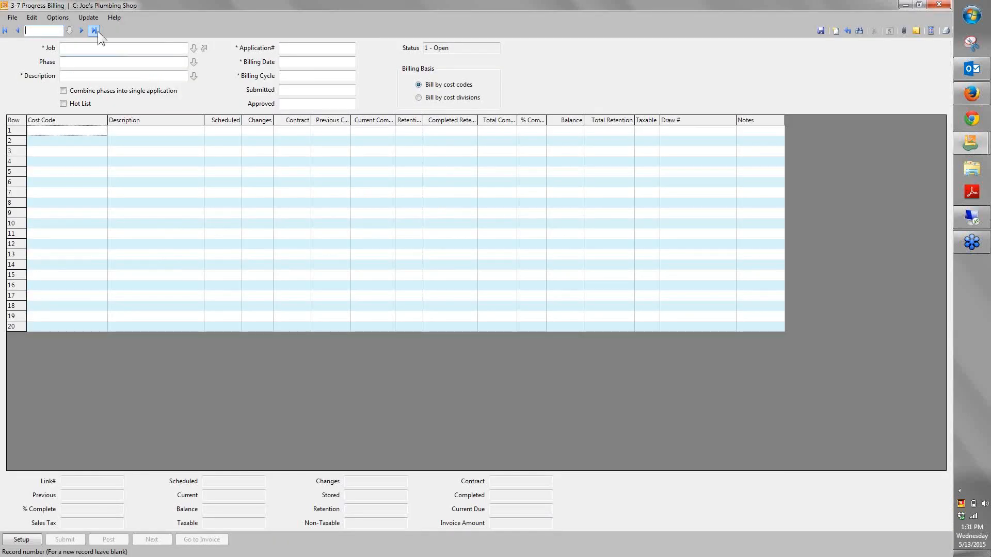
{"action": "left_click", "coordinate": [98, 32]}
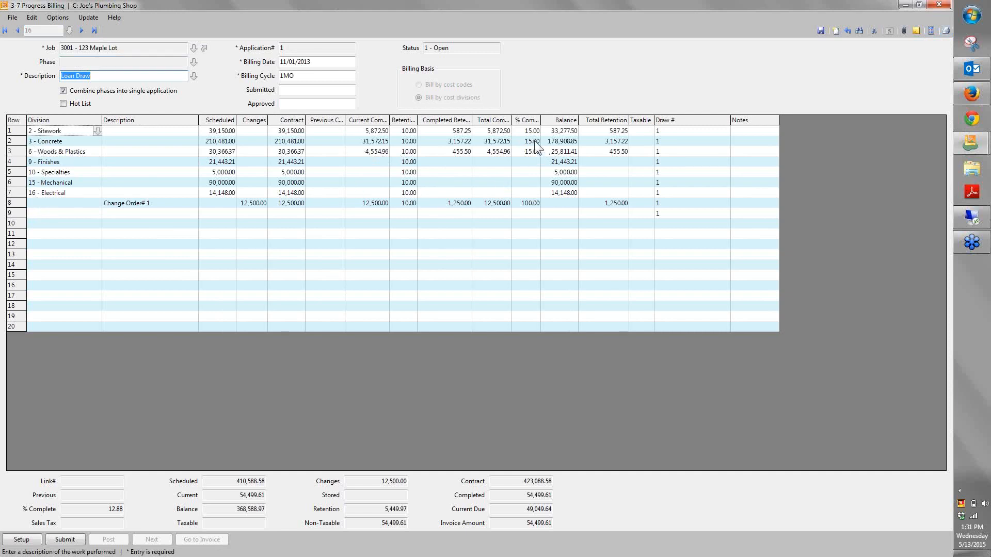
{"action": "left_click_drag", "start_coordinate": [529, 141], "coordinate": [530, 186]}
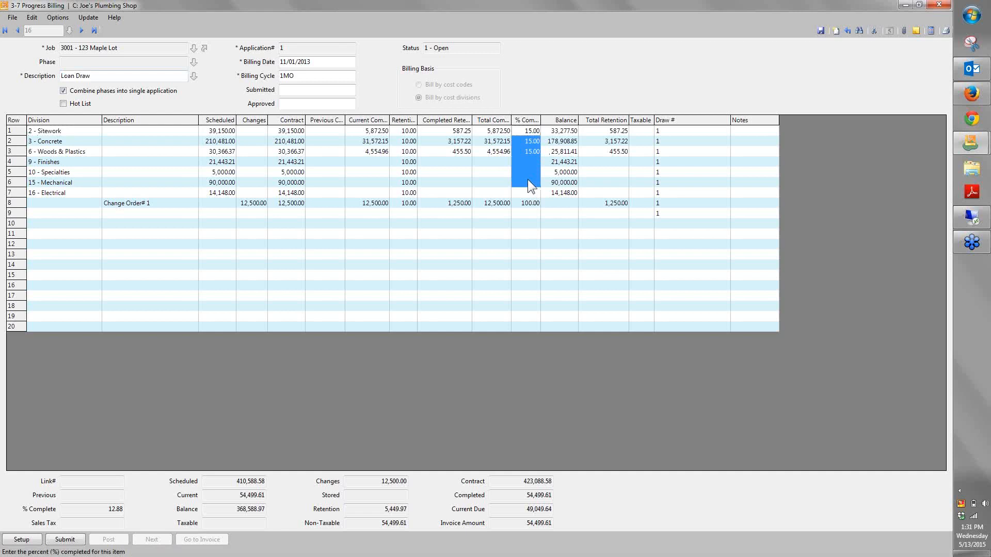
Preview both pages of the 15 - Progress Billing~with Line # and Description report for record 16, and close the preview and report printing
{"action": "left_click", "coordinate": [945, 30]}
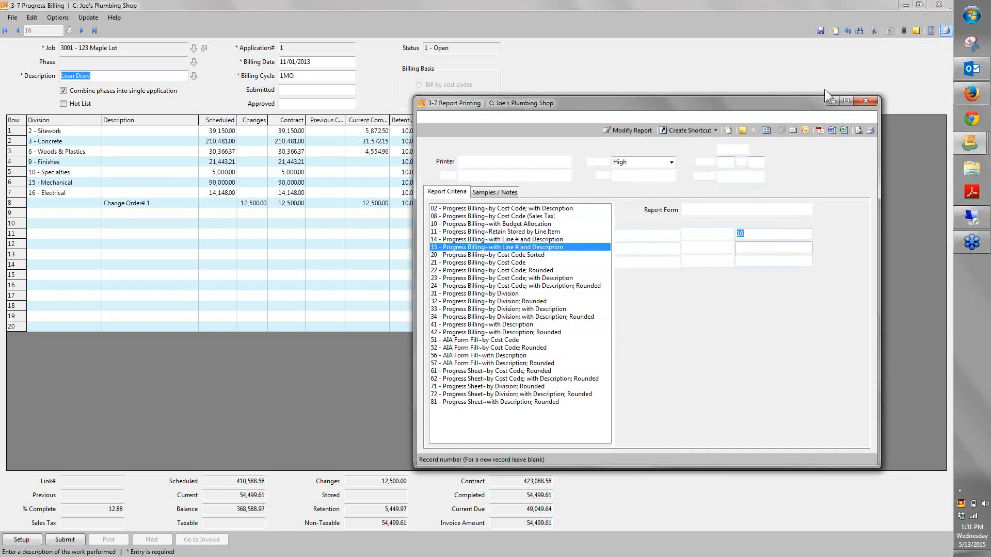
{"action": "left_click_drag", "start_coordinate": [522, 98], "coordinate": [378, 95]}
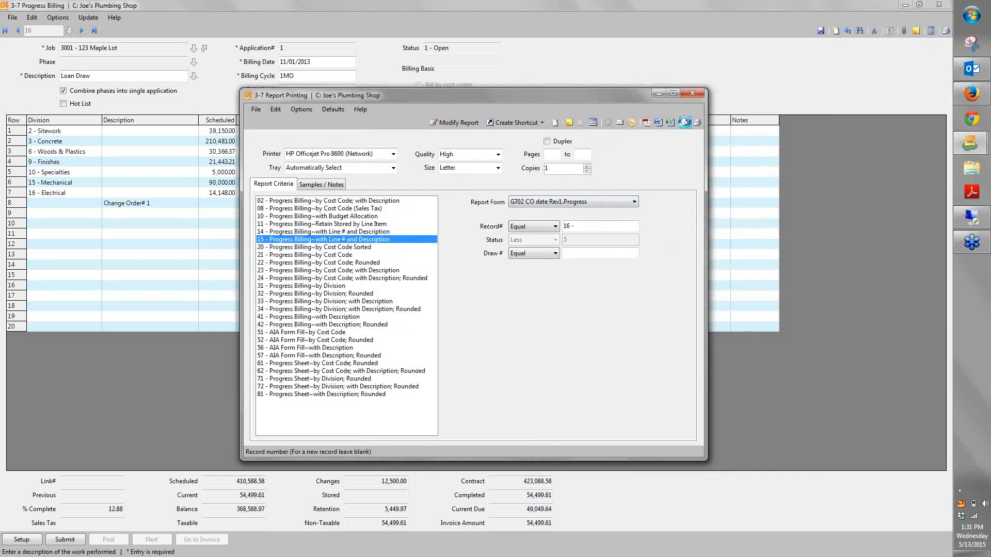
{"action": "left_click", "coordinate": [685, 122]}
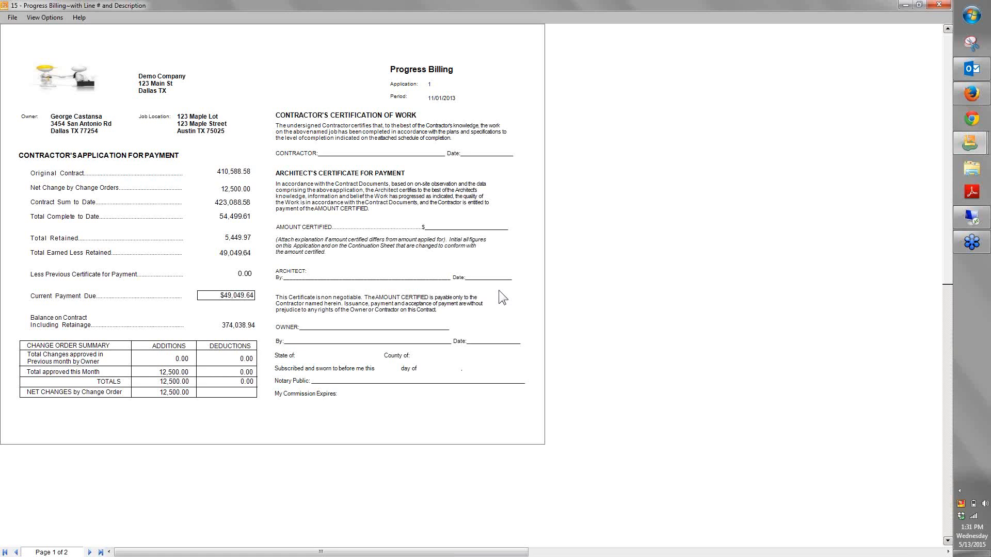
{"action": "left_click", "coordinate": [89, 553]}
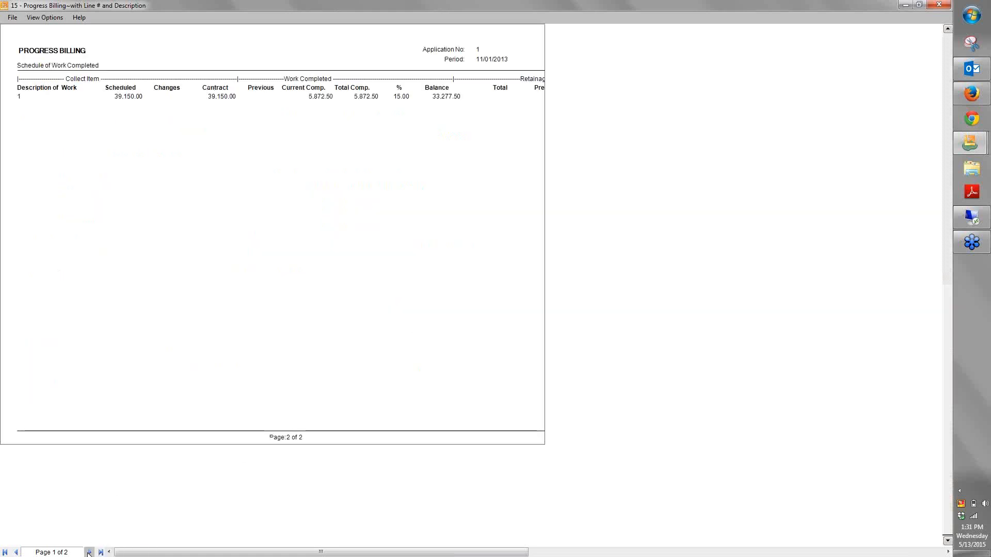
{"action": "left_click", "coordinate": [17, 553]}
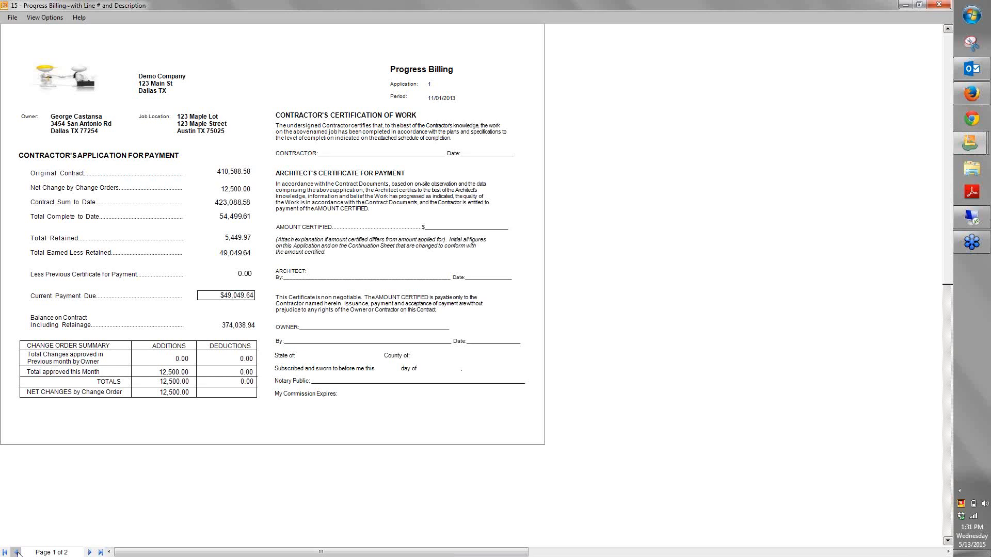
{"action": "left_click", "coordinate": [940, 4]}
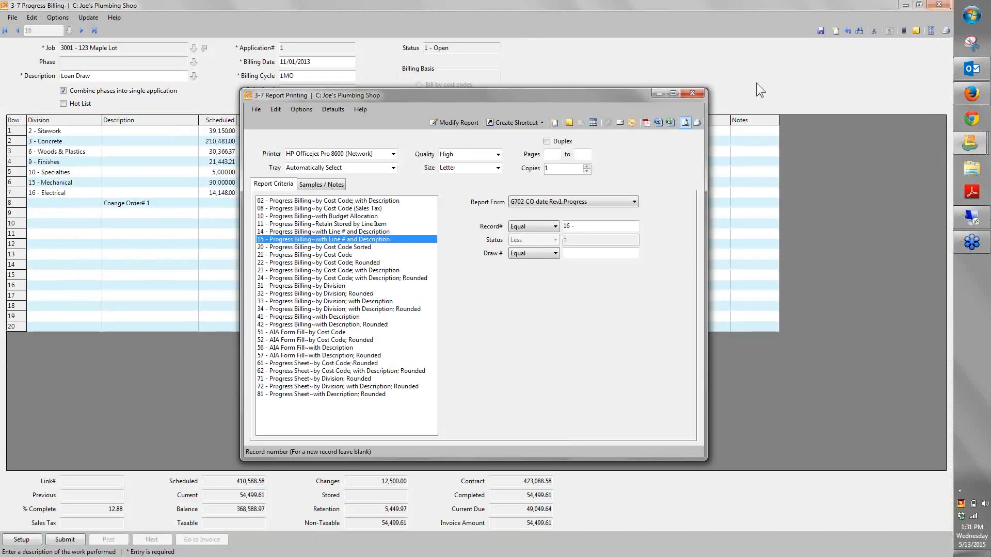
{"action": "left_click", "coordinate": [693, 91]}
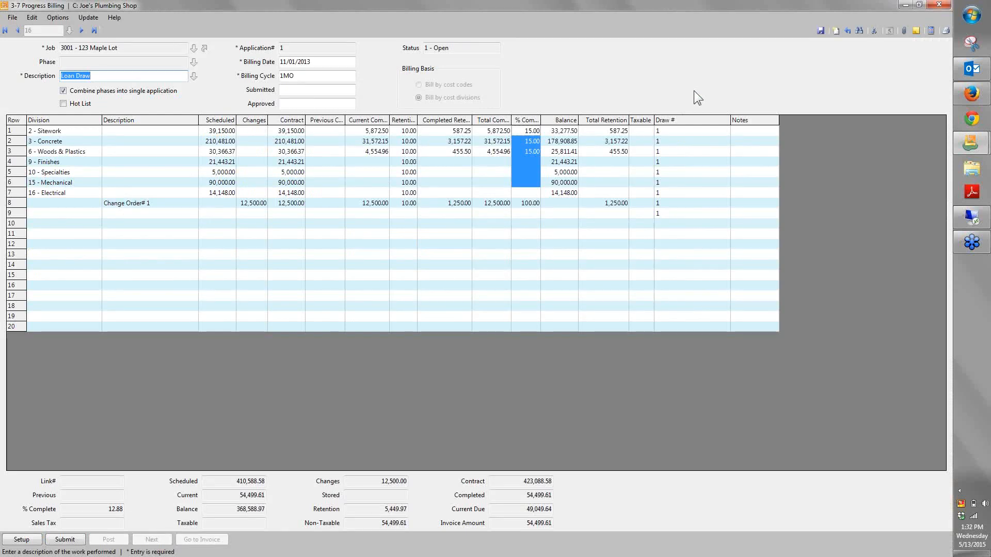
Close Progress Billing, view the last Unitary Billing record in a maximized window, and close it
{"action": "left_click", "coordinate": [940, 5]}
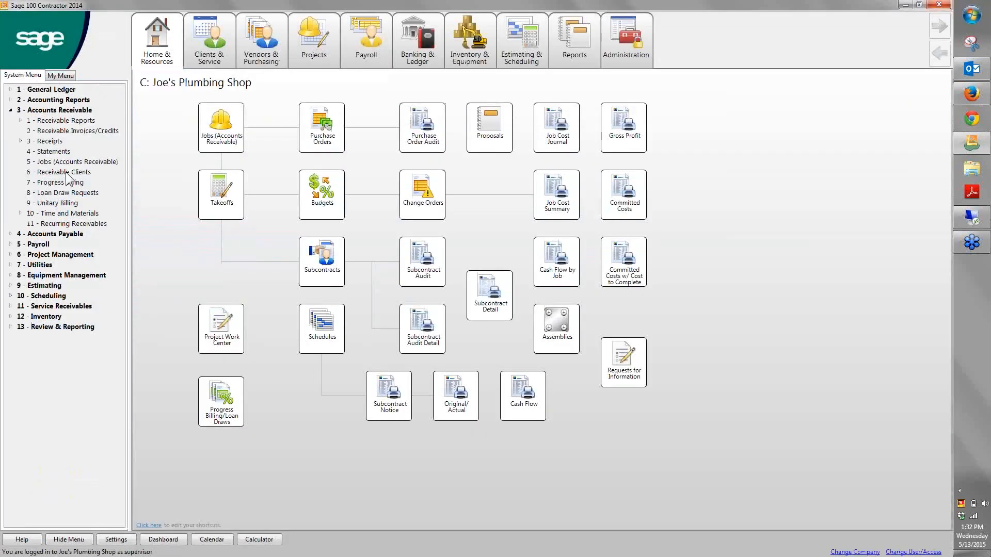
{"action": "left_click", "coordinate": [58, 203]}
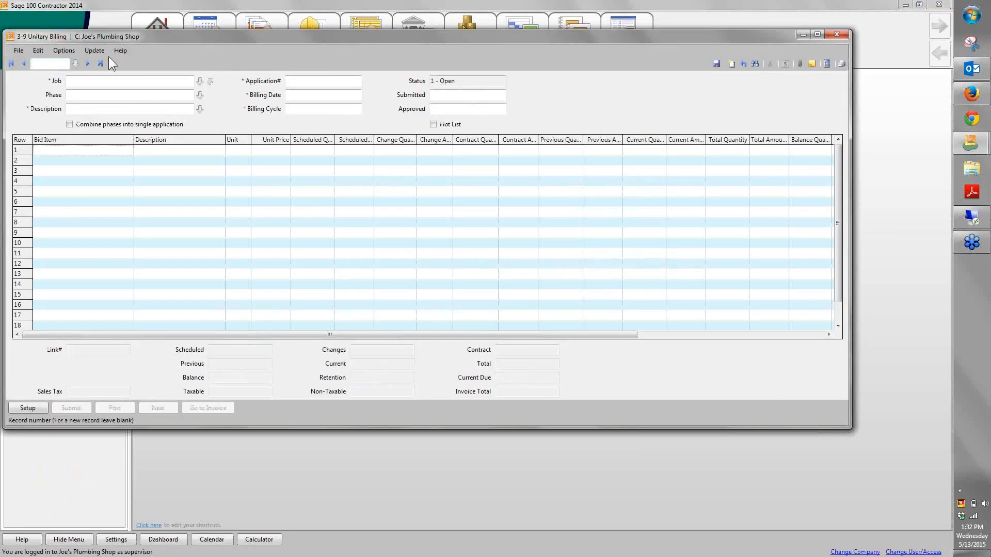
{"action": "left_click", "coordinate": [102, 63]}
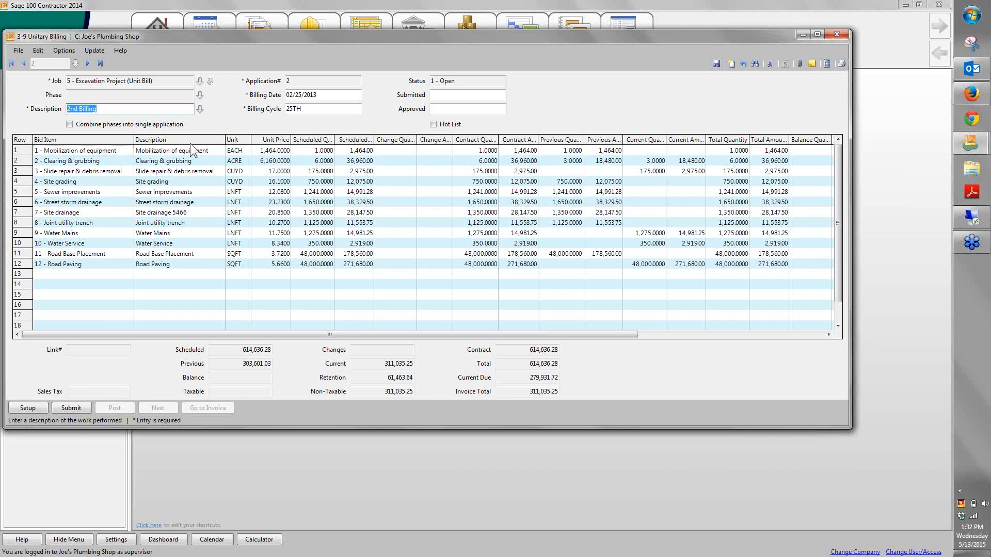
{"action": "double_click", "coordinate": [509, 38]}
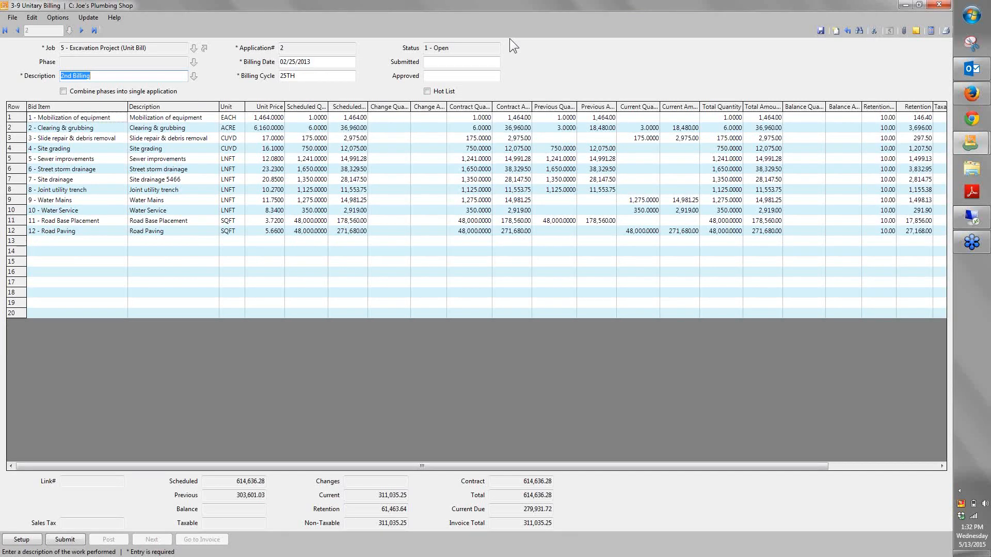
{"action": "left_click", "coordinate": [938, 6]}
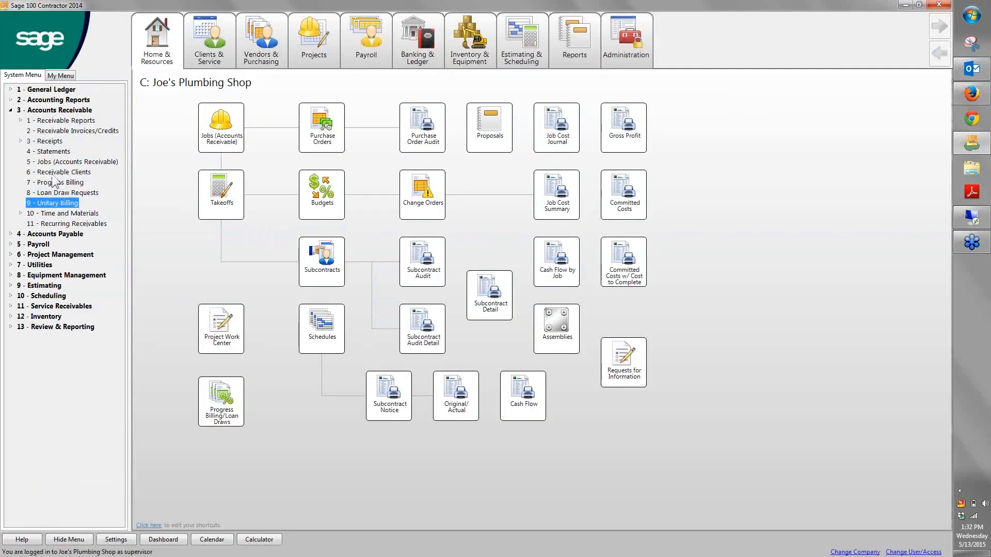
Preview the 26 - AR Invoice Aging~Land receivable aging report for jobs 4 to 5, and close the preview and report printing
{"action": "left_click", "coordinate": [55, 216]}
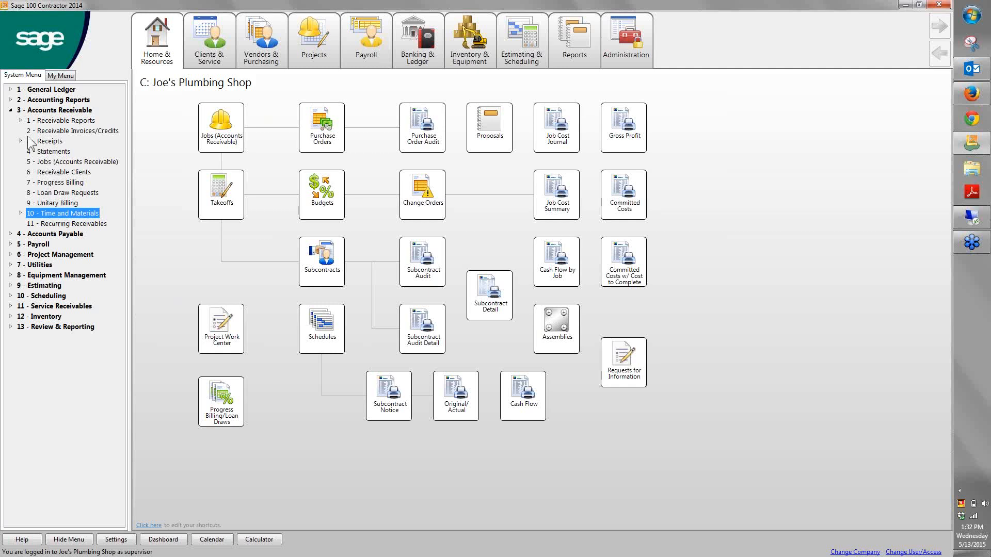
{"action": "left_click", "coordinate": [21, 121]}
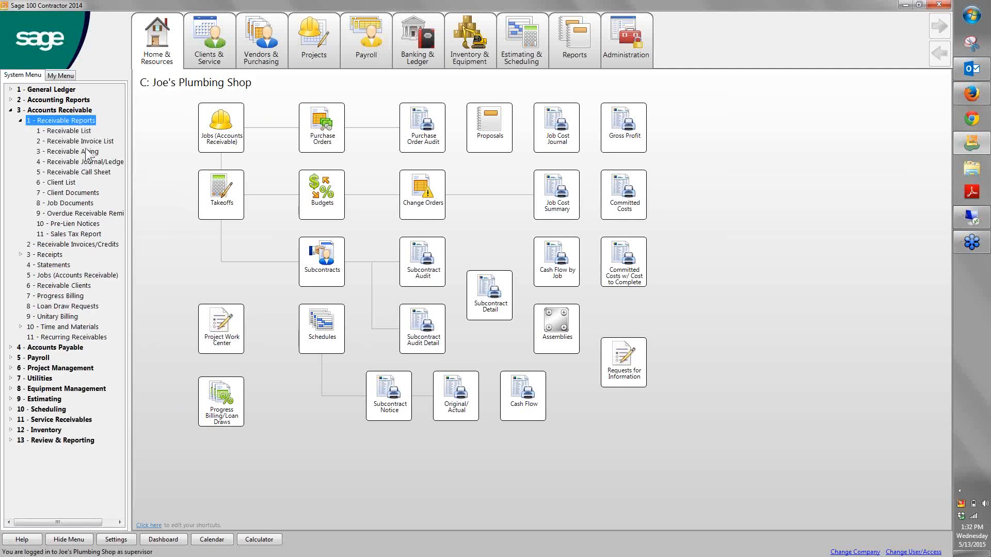
{"action": "left_click", "coordinate": [88, 151]}
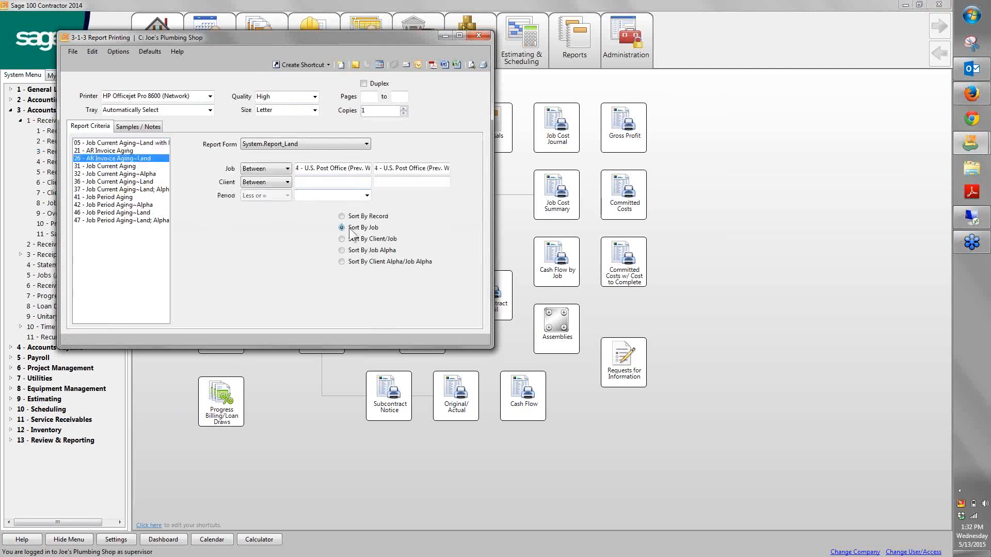
{"action": "left_click", "coordinate": [409, 169]}
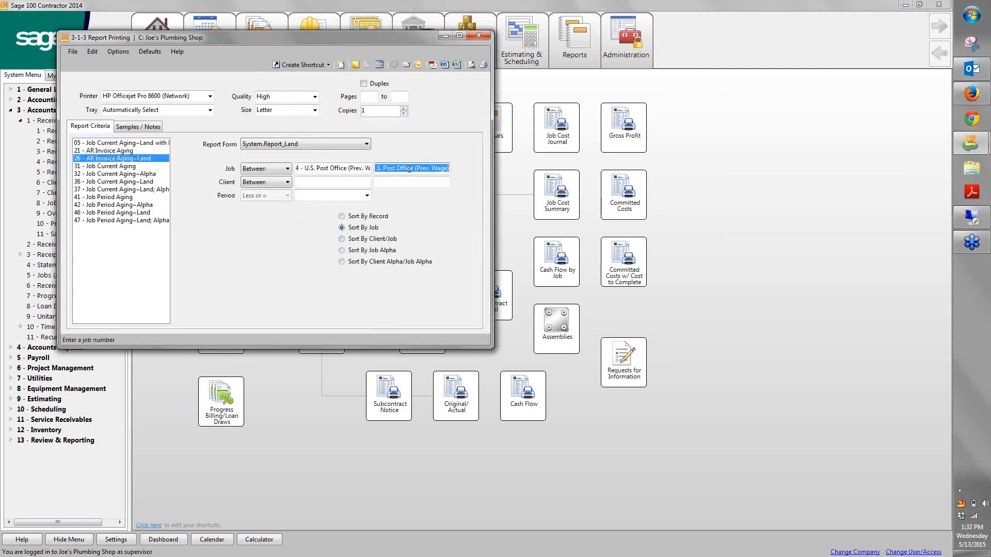
{"action": "type", "text": "5"}
{"action": "key", "text": "Tab"}
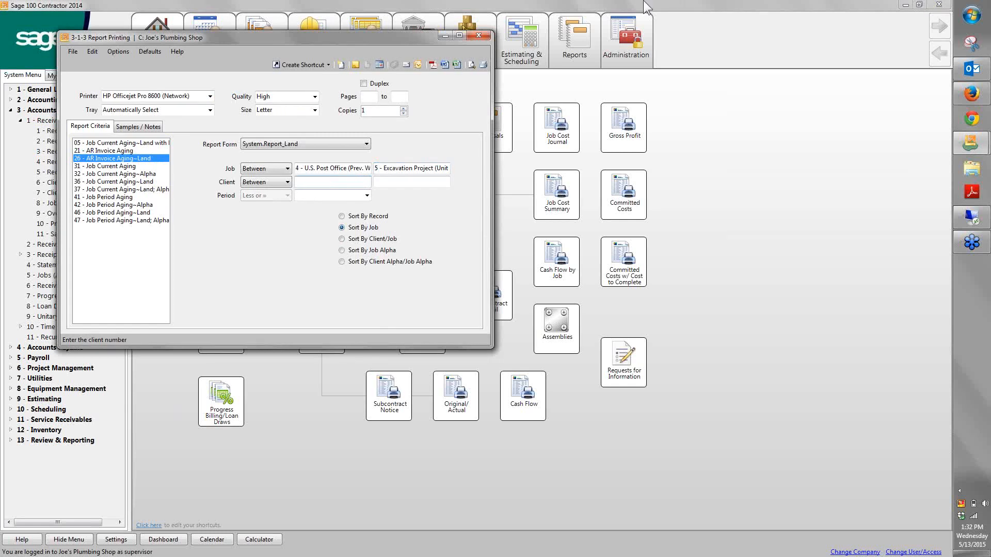
{"action": "left_click", "coordinate": [471, 66]}
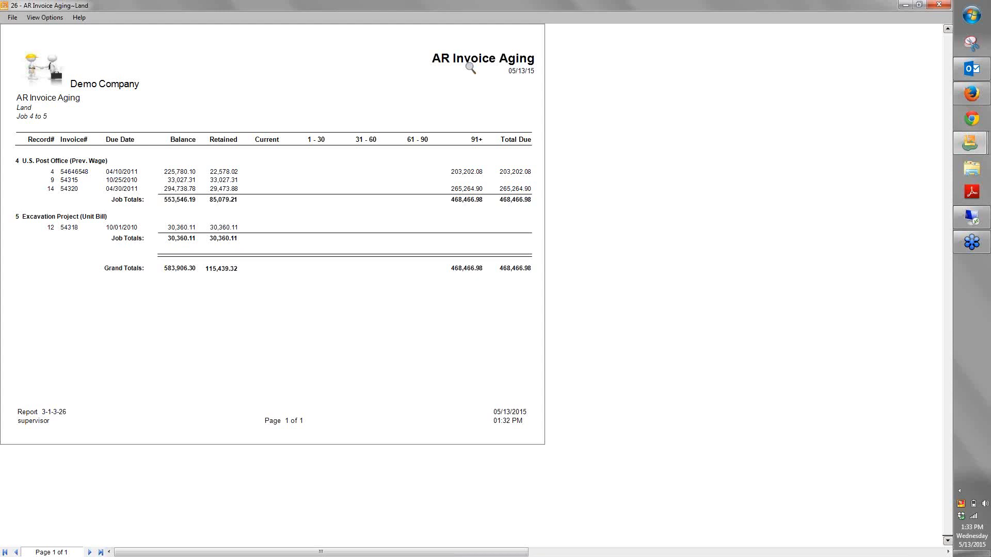
{"action": "left_click", "coordinate": [939, 5]}
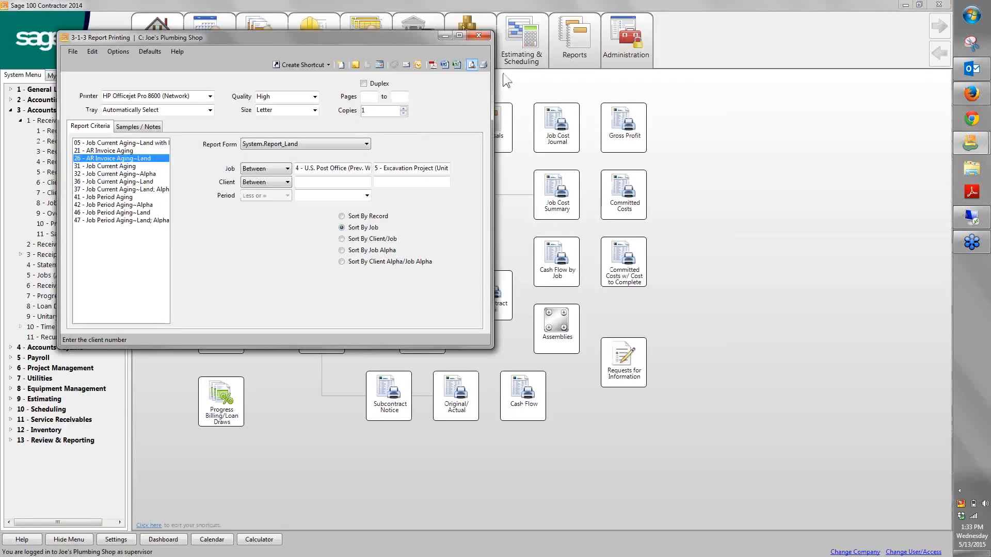
{"action": "left_click", "coordinate": [479, 35]}
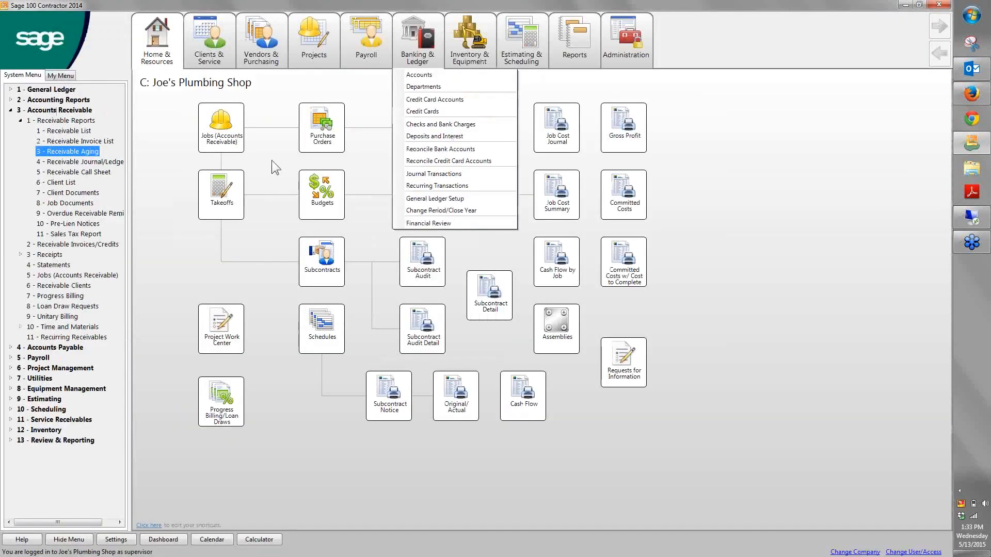
Review the Accounts Payable functions, including Payable Reports and Credit Card Management, with the system menu pane slightly widened
{"action": "left_click", "coordinate": [11, 110]}
{"action": "left_click", "coordinate": [24, 120]}
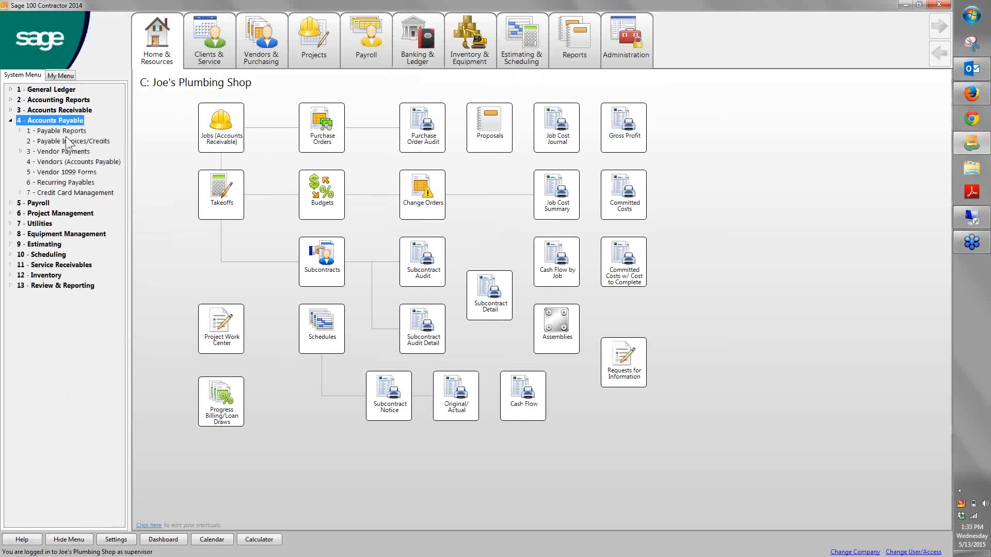
{"action": "left_click", "coordinate": [27, 132]}
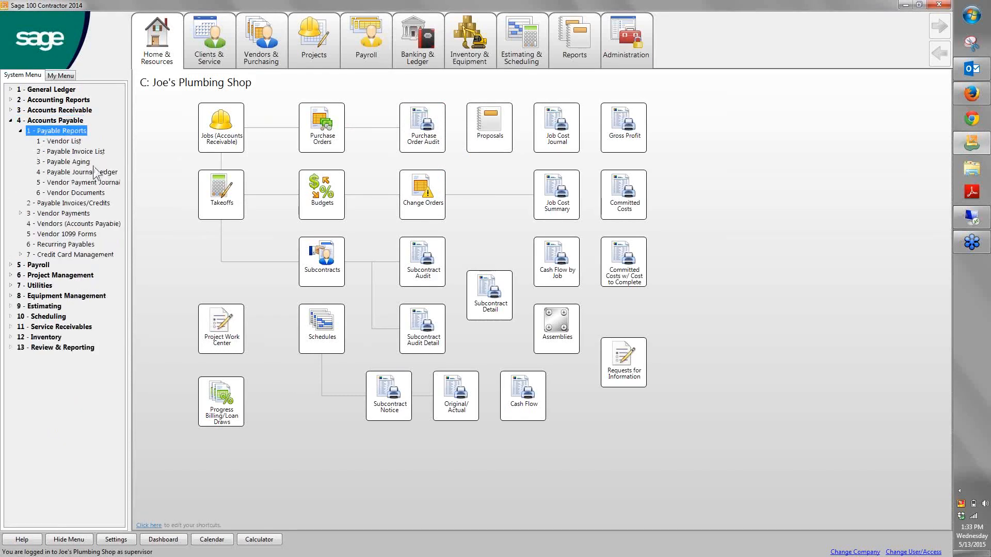
{"action": "left_click", "coordinate": [22, 130]}
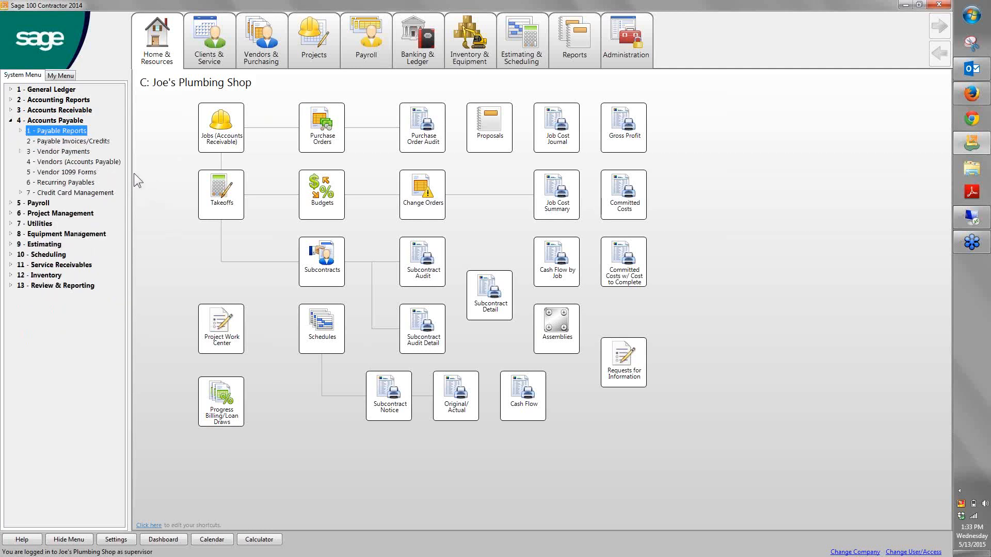
{"action": "left_click_drag", "start_coordinate": [131, 187], "coordinate": [143, 189]}
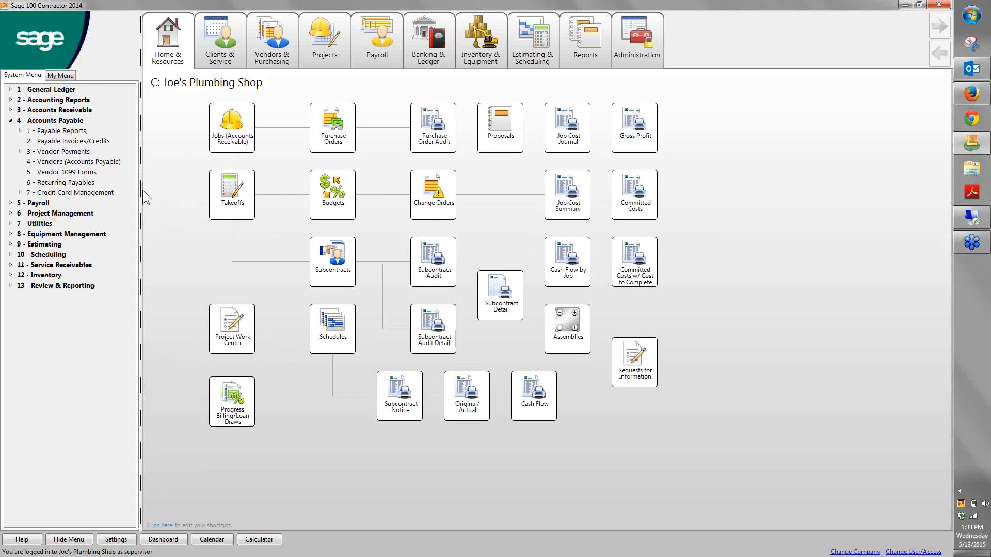
{"action": "left_click", "coordinate": [41, 193]}
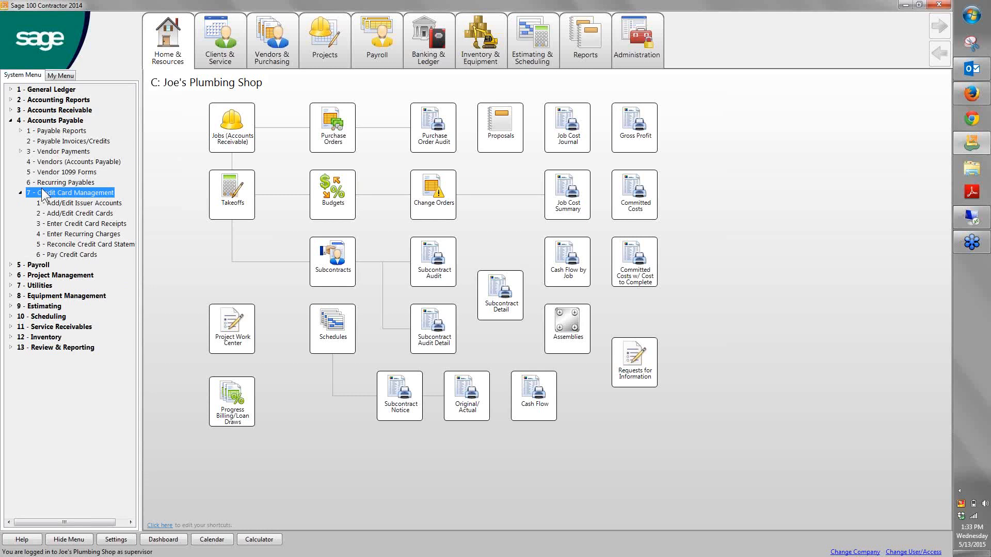
{"action": "left_click", "coordinate": [10, 121]}
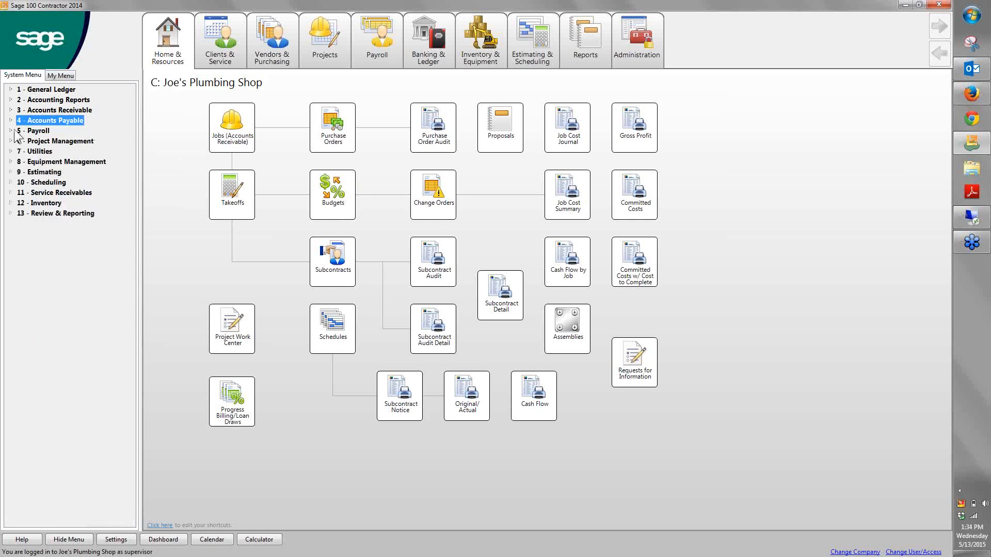
Show the Payroll functions and process map, and open the Workers Comp Report PDF
{"action": "double_click", "coordinate": [17, 131]}
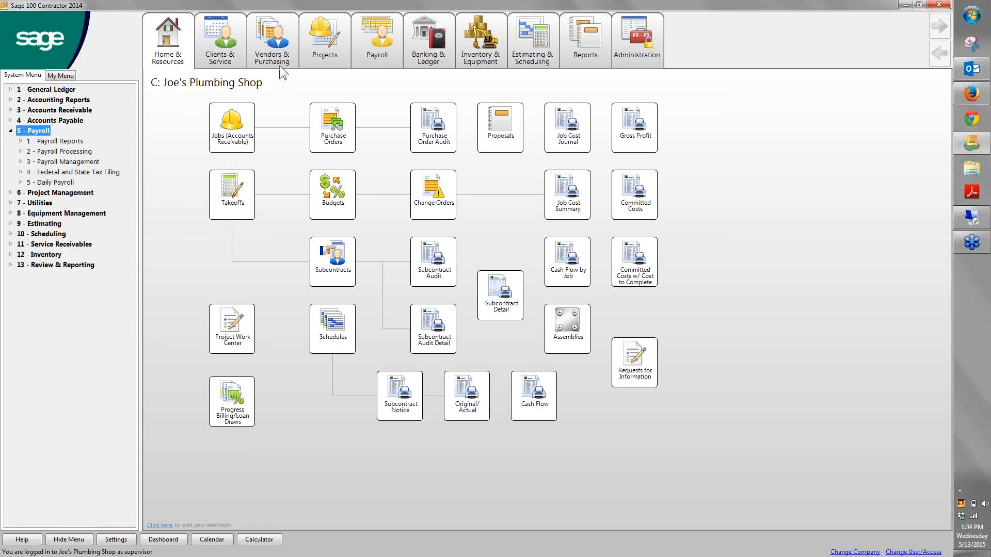
{"action": "left_click", "coordinate": [385, 32]}
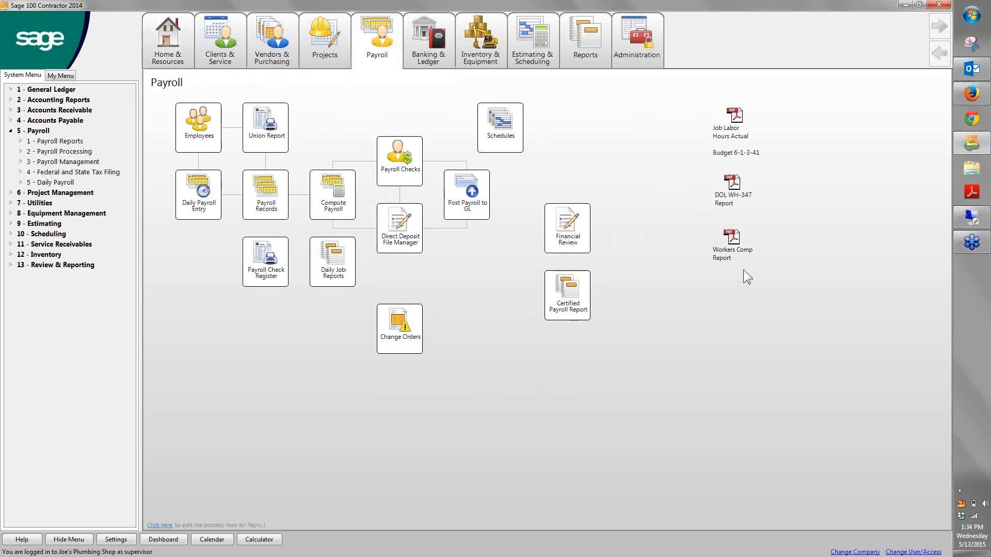
{"action": "left_click", "coordinate": [729, 241]}
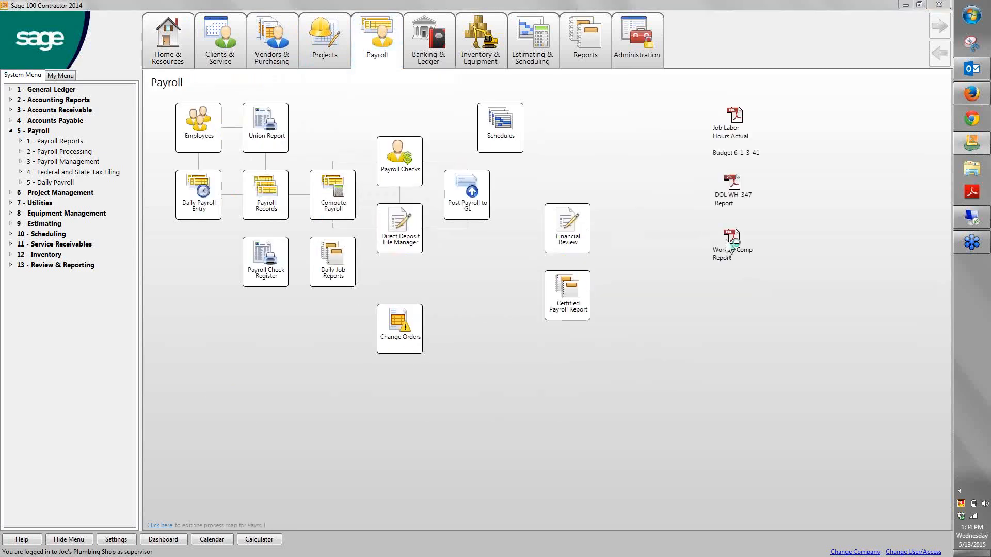
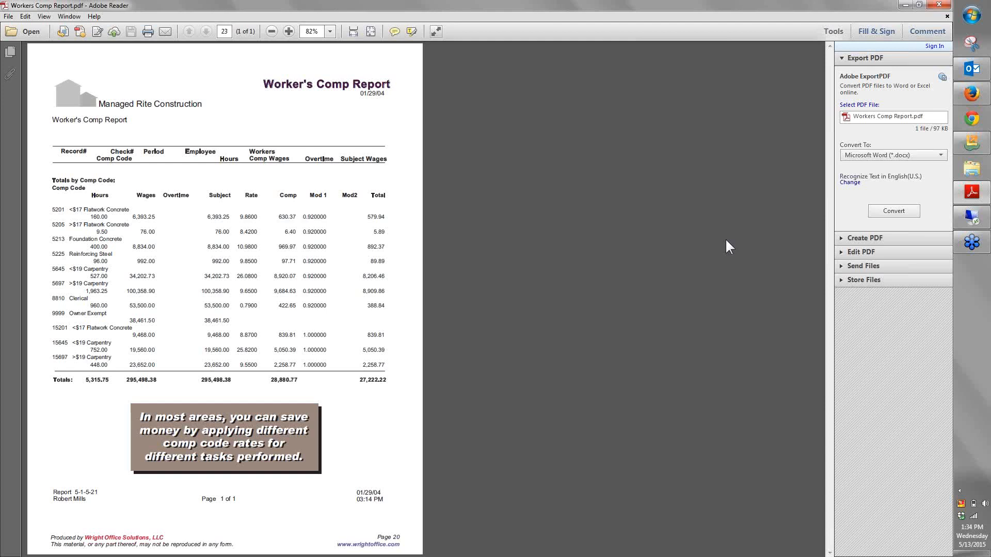
Close the Workers Comp Report, view both pages of the DOL WH-347 Report PDF one full page at a time, and close it
{"action": "left_click", "coordinate": [938, 5]}
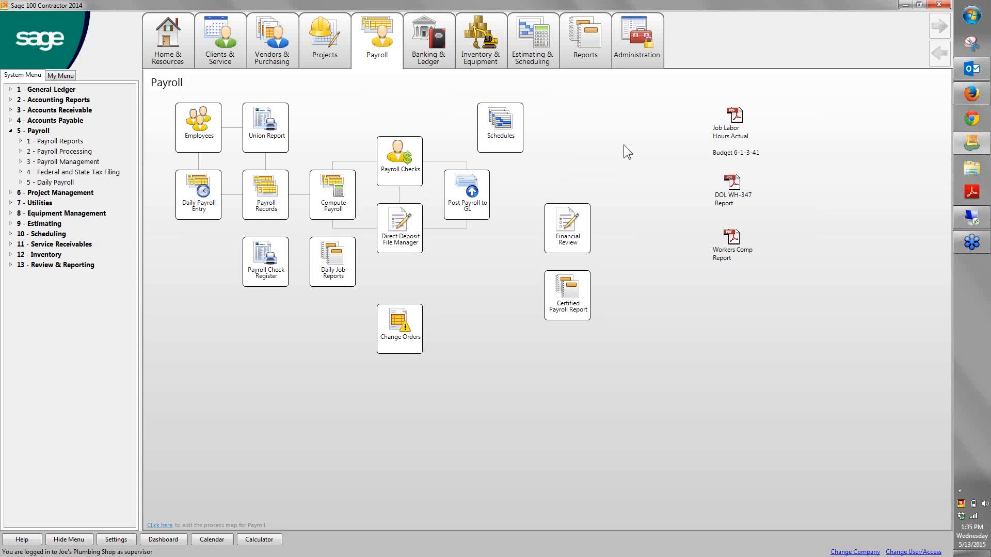
{"action": "left_click", "coordinate": [738, 185]}
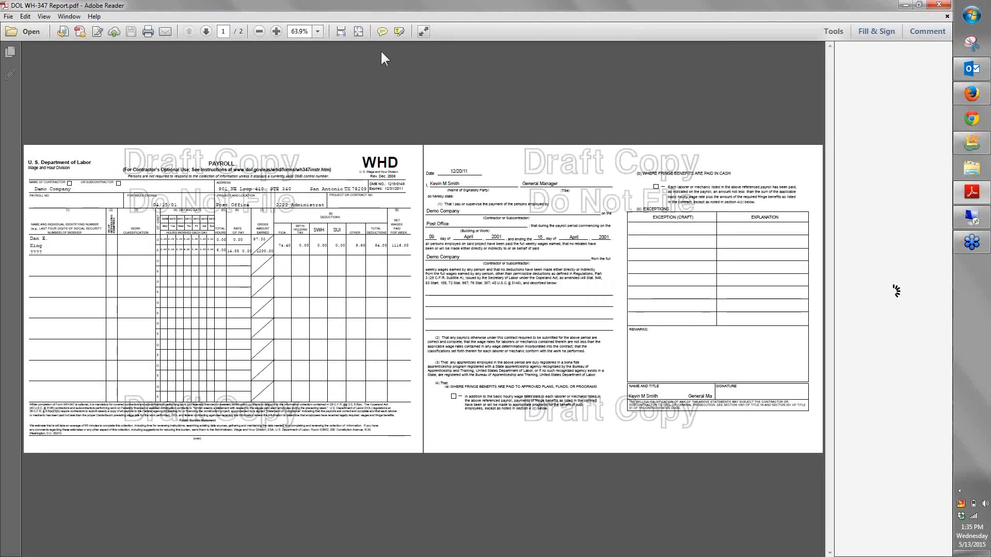
{"action": "left_click", "coordinate": [360, 32]}
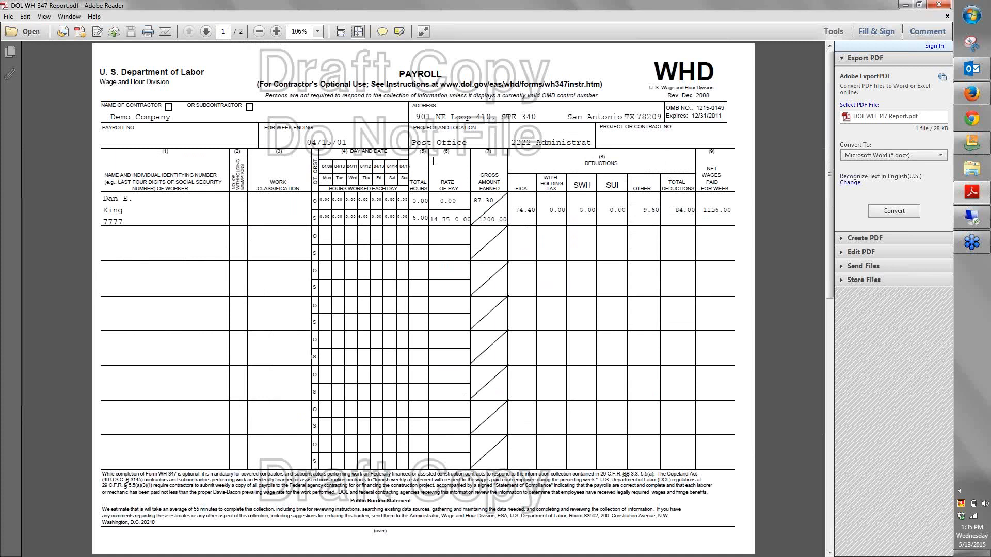
{"action": "left_click", "coordinate": [208, 30]}
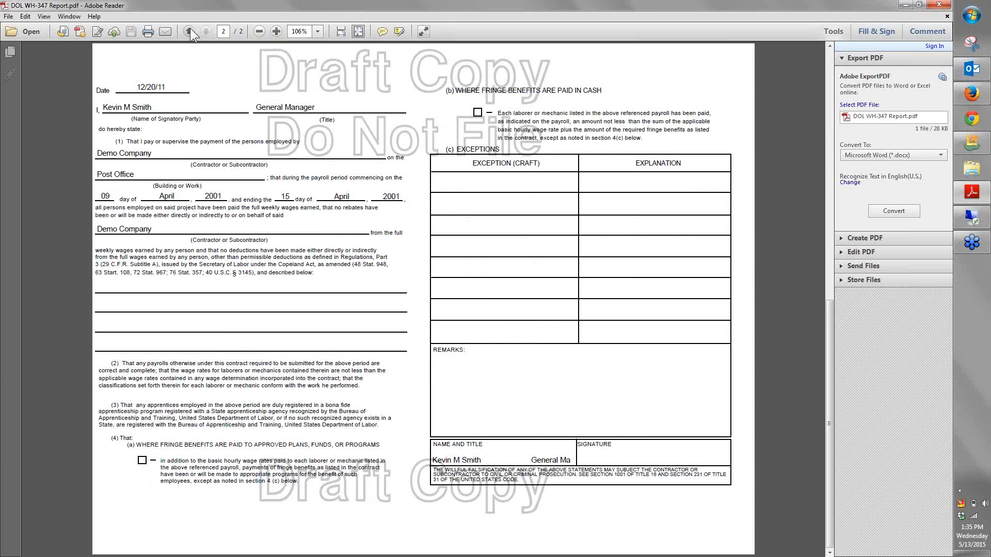
{"action": "left_click", "coordinate": [190, 29]}
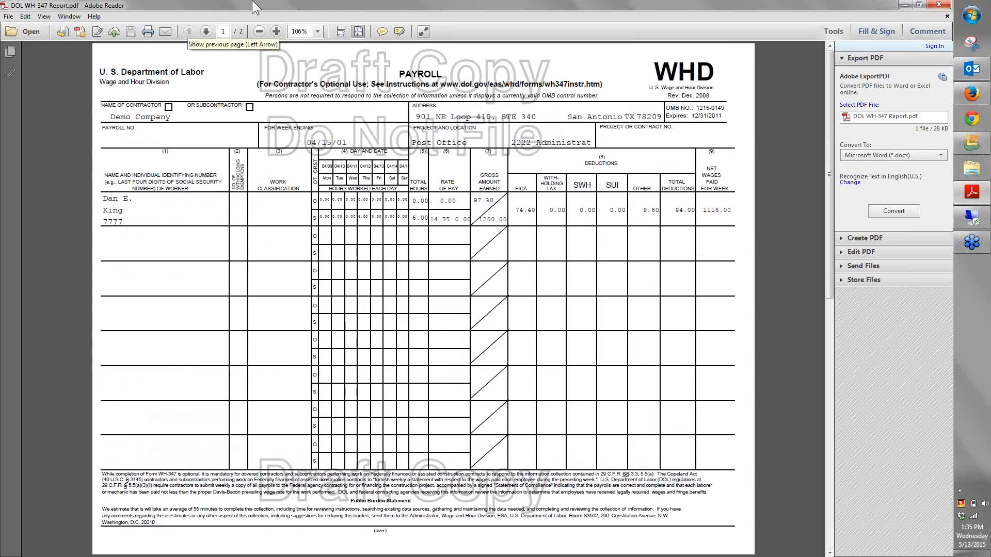
{"action": "double_click", "coordinate": [508, 8]}
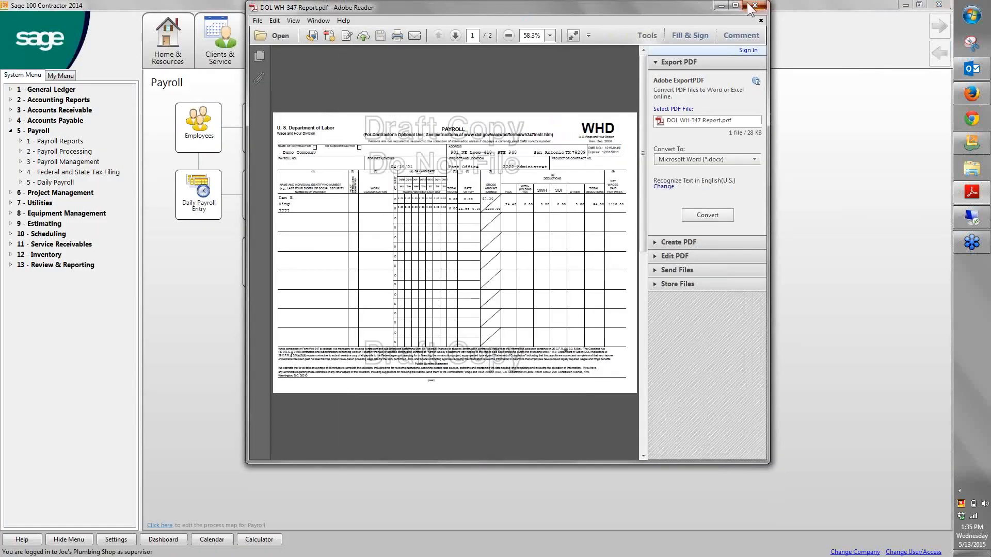
{"action": "left_click", "coordinate": [764, 6]}
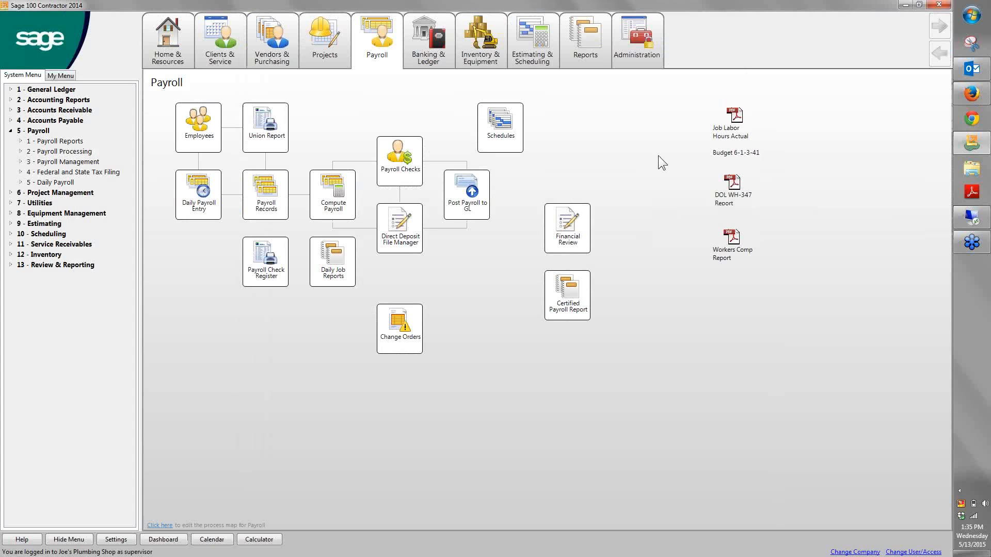
Open the Job Labor Hours Actual Budget 6-1-3-41 PDF maximized, read through its first page at page width, and close it
{"action": "left_click", "coordinate": [728, 125]}
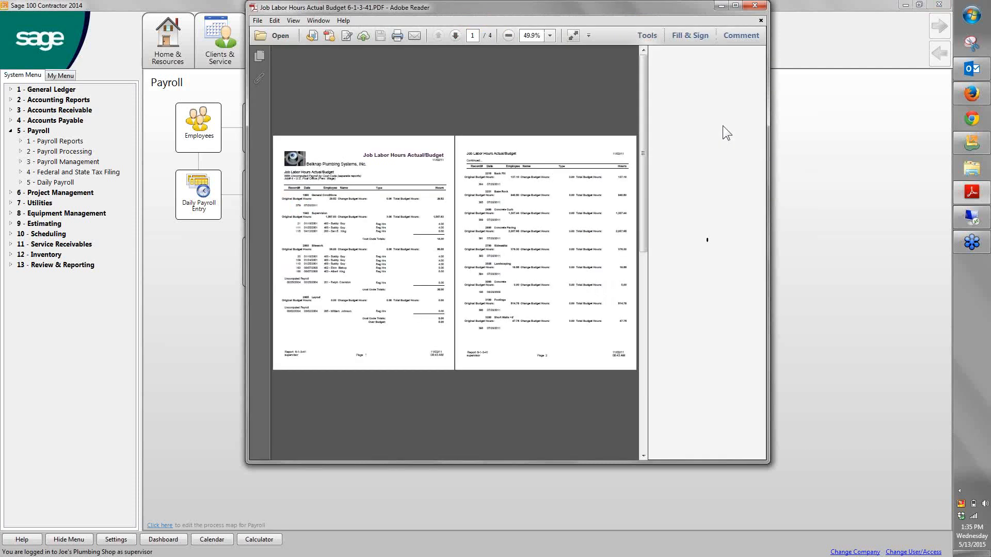
{"action": "left_click", "coordinate": [735, 6]}
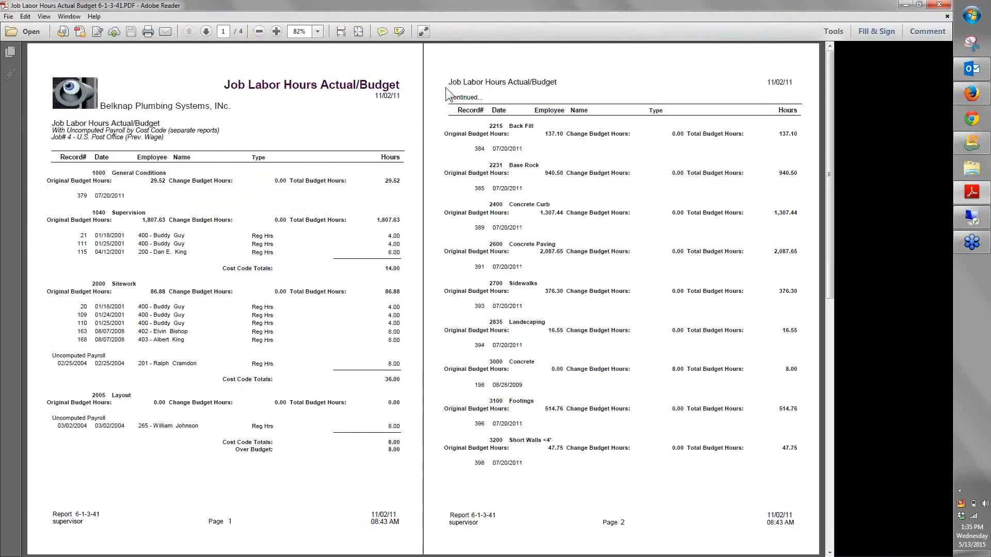
{"action": "left_click", "coordinate": [355, 33]}
{"action": "left_click", "coordinate": [357, 33]}
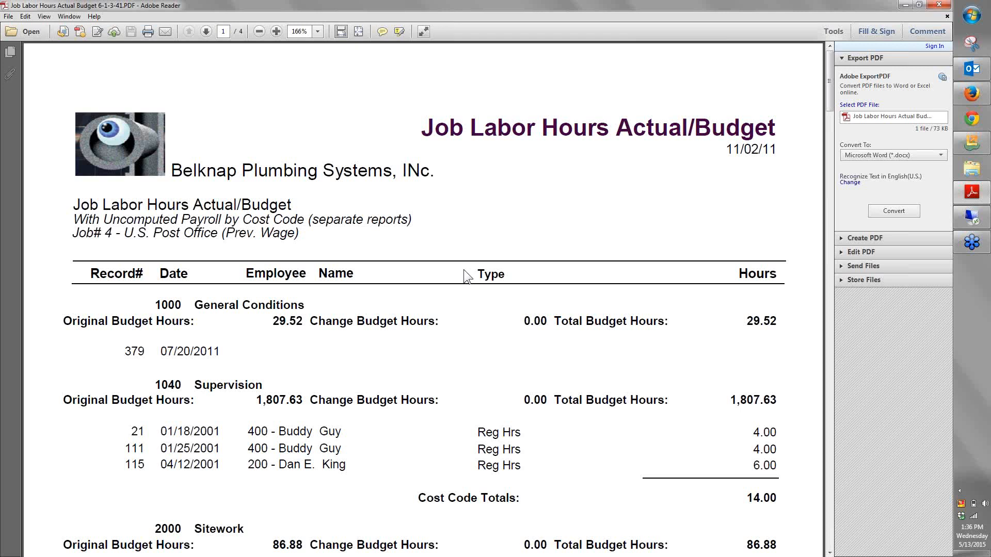
{"action": "scroll", "coordinate": [463, 269], "scroll_direction": "down", "scroll_amount": 3}
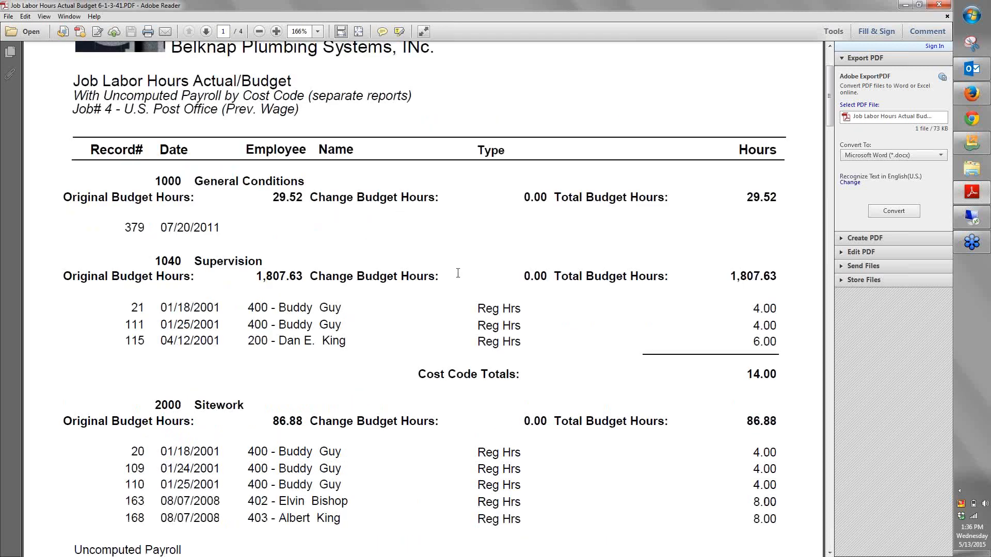
{"action": "scroll", "coordinate": [458, 273], "scroll_direction": "down", "scroll_amount": 9}
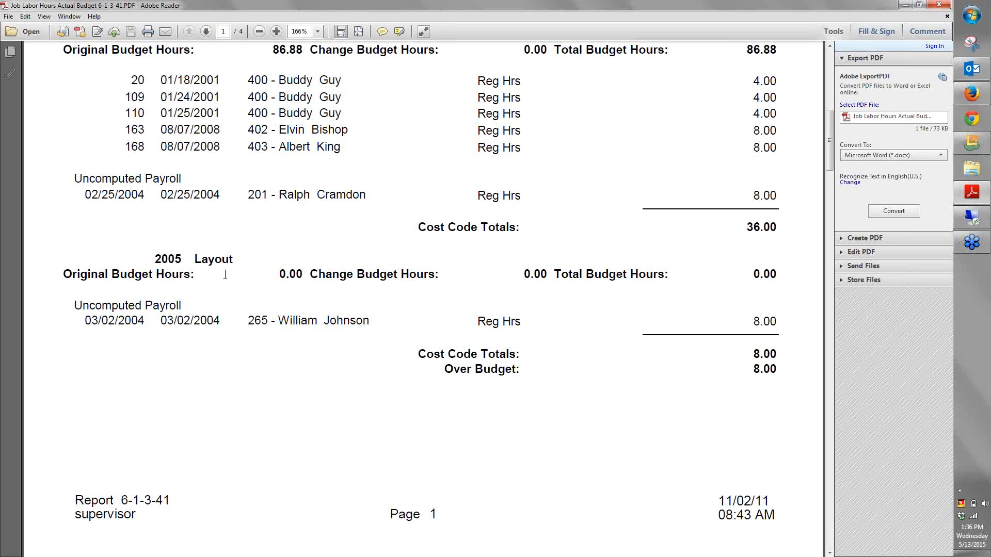
{"action": "left_click", "coordinate": [940, 4]}
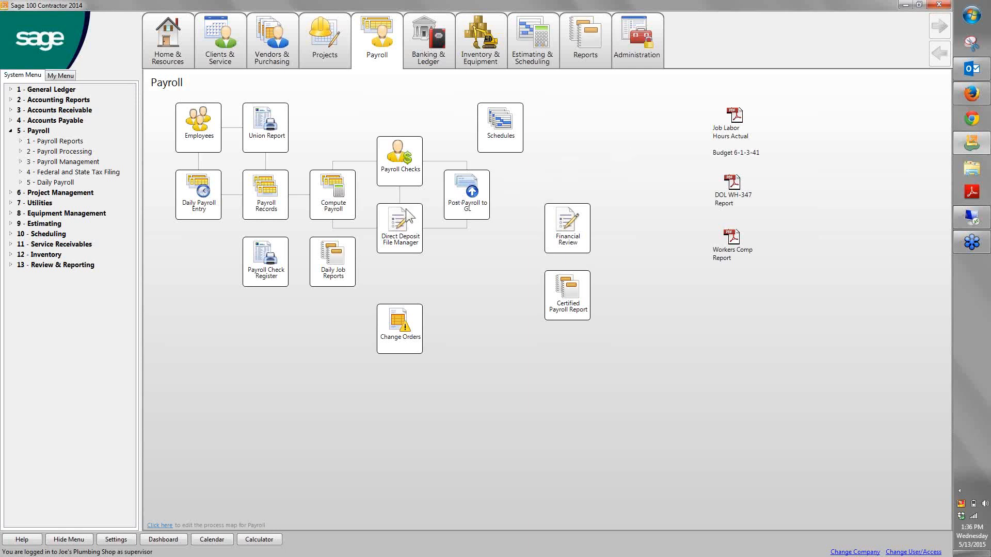
Open Daily Field Reports from Clients & Service, show the first record, and move the window clear of the system menu
{"action": "mouse_move", "coordinate": [230, 41]}
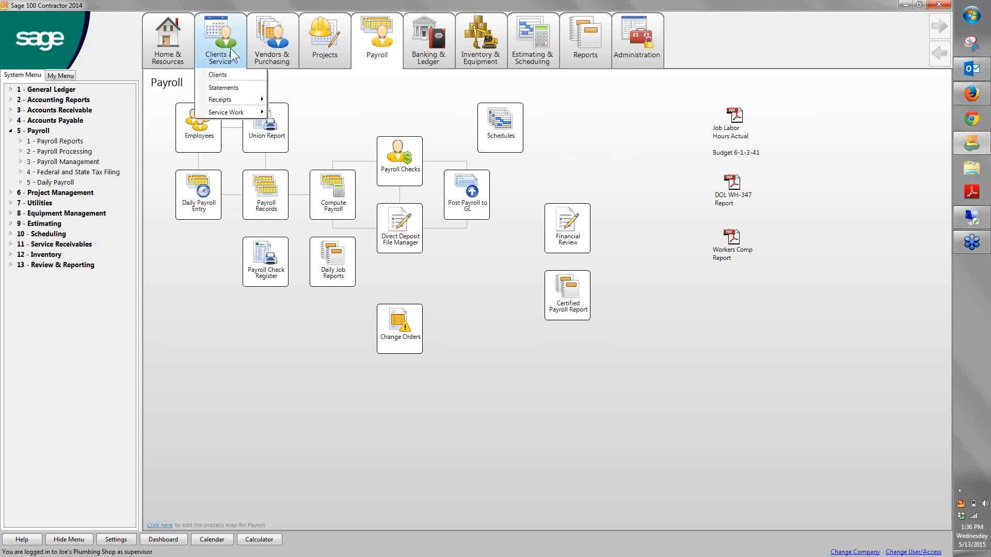
{"action": "left_click", "coordinate": [231, 48]}
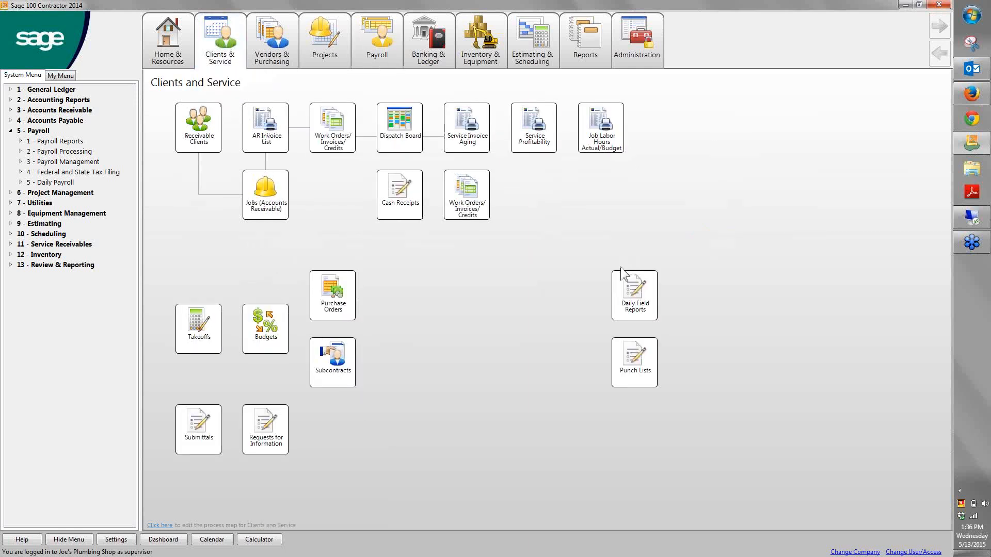
{"action": "left_click", "coordinate": [633, 296]}
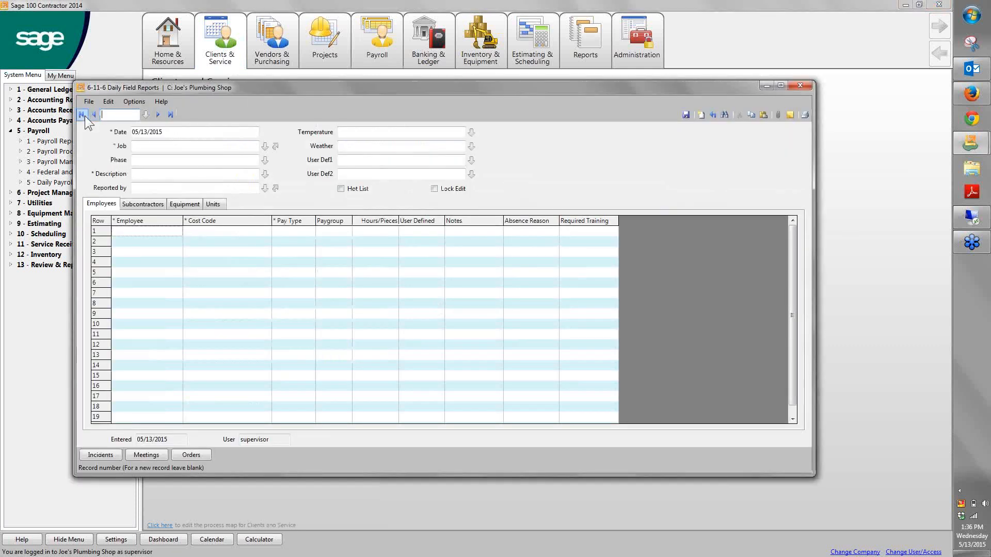
{"action": "left_click", "coordinate": [83, 117]}
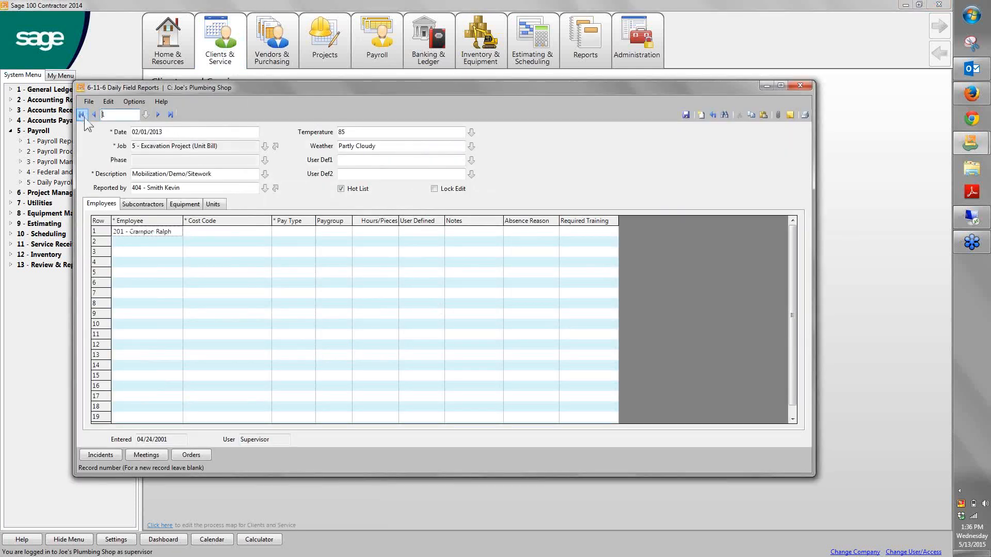
{"action": "left_click_drag", "start_coordinate": [235, 82], "coordinate": [268, 64]}
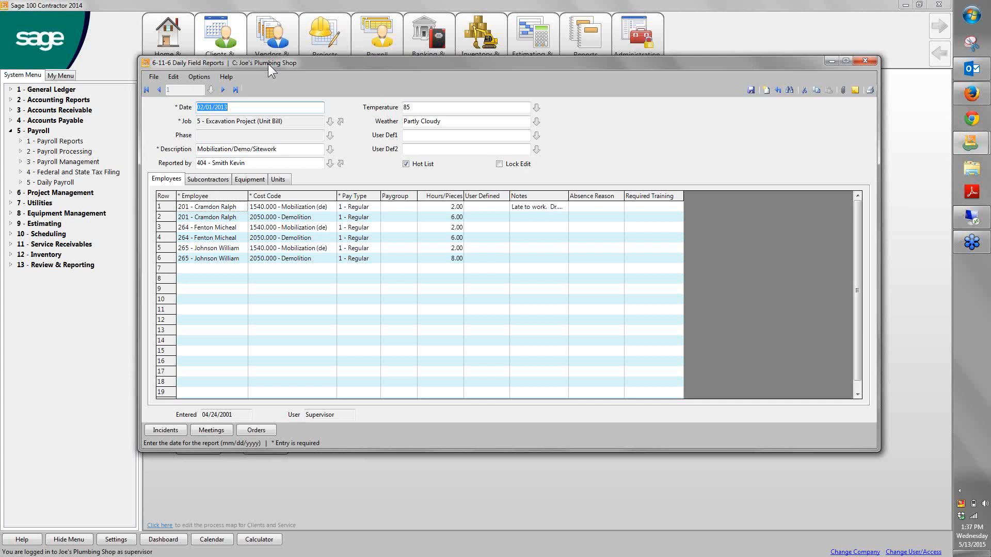
View the daily field report's equipment lines with the Equipment column widened, and show its completed units
{"action": "left_click", "coordinate": [253, 181]}
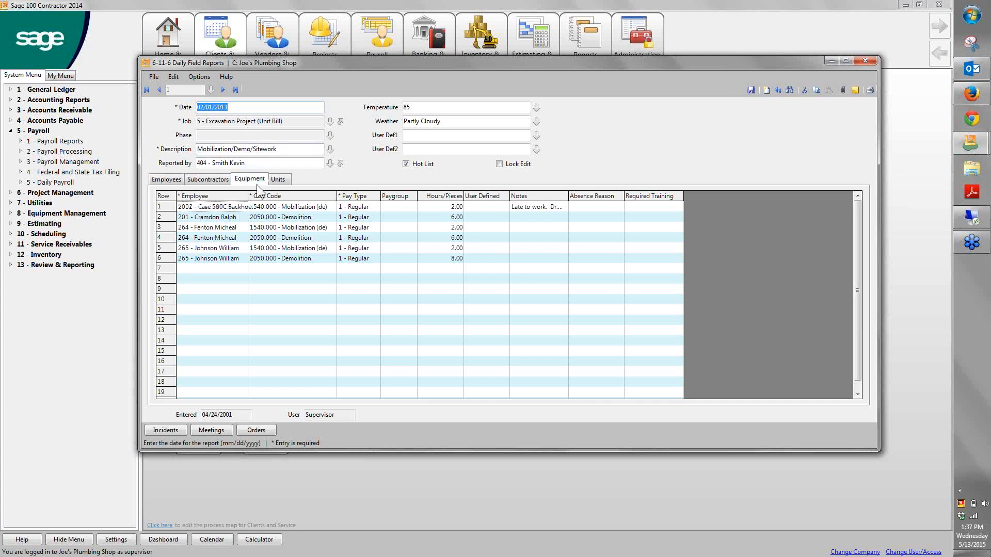
{"action": "left_click_drag", "start_coordinate": [260, 196], "coordinate": [288, 197]}
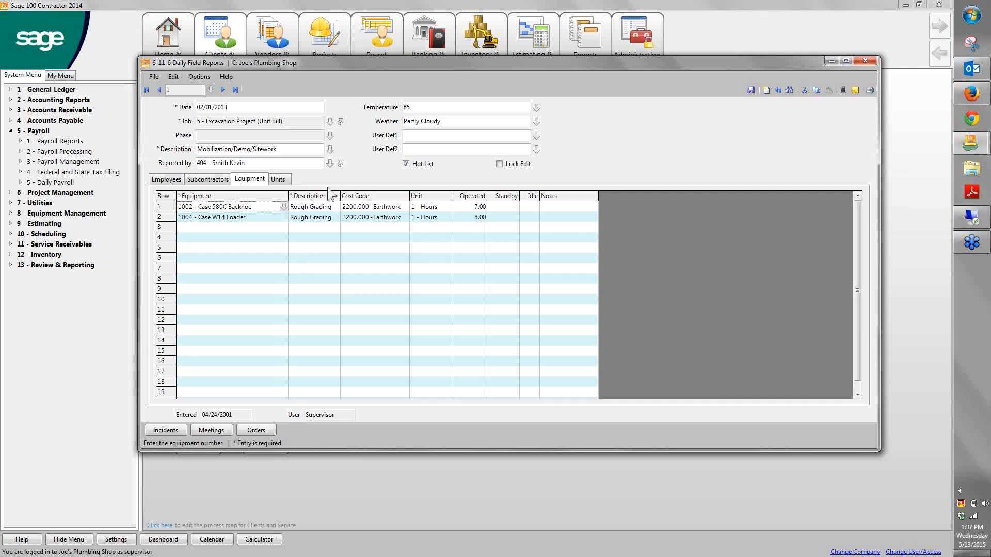
{"action": "left_click", "coordinate": [288, 182]}
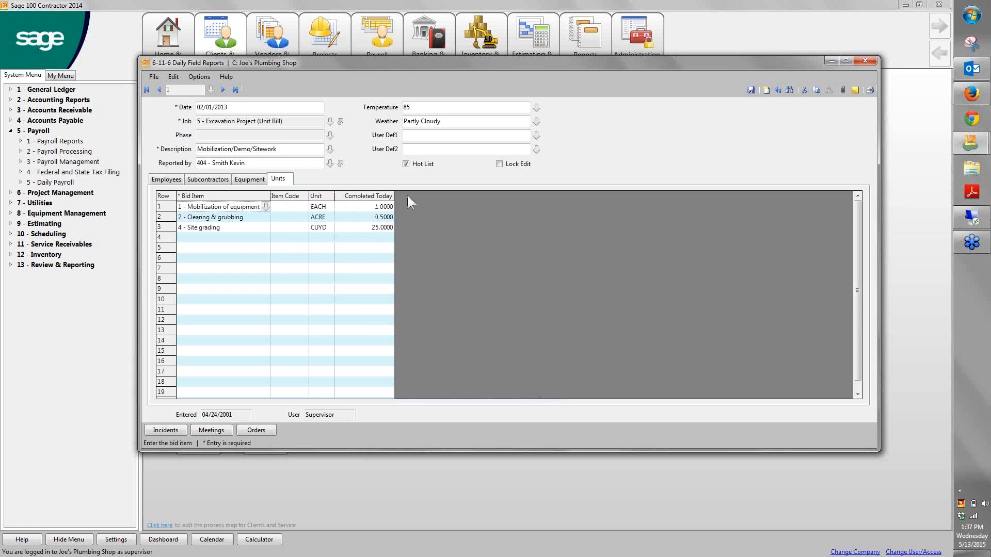
Preview the 21 - Daily Field Report for record 1, and close the preview and report printing
{"action": "left_click", "coordinate": [870, 91]}
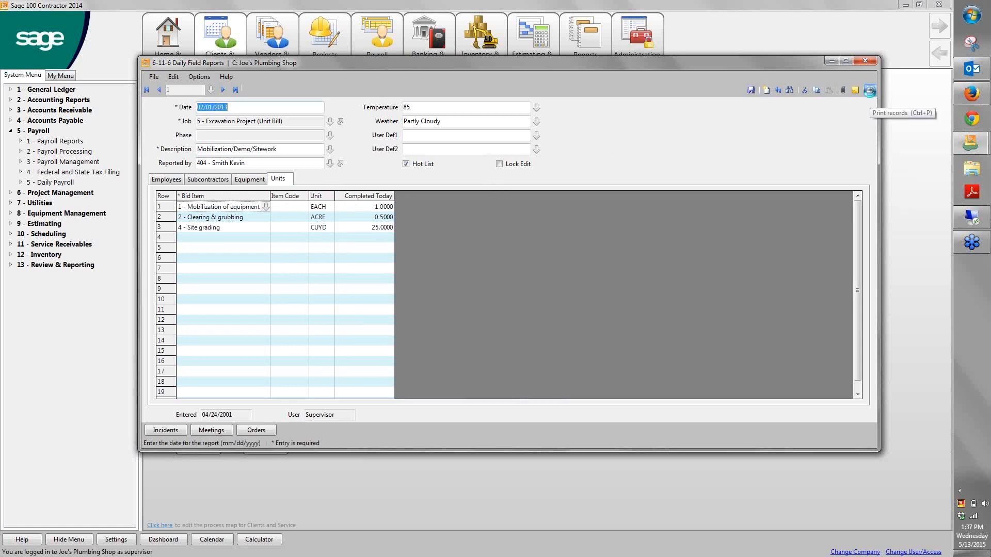
{"action": "left_click", "coordinate": [680, 123]}
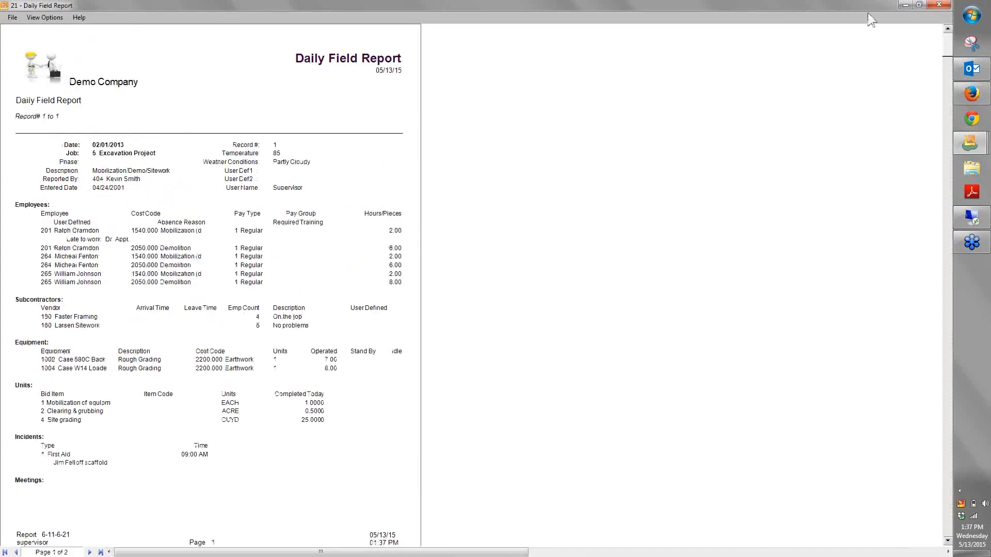
{"action": "left_click", "coordinate": [939, 4]}
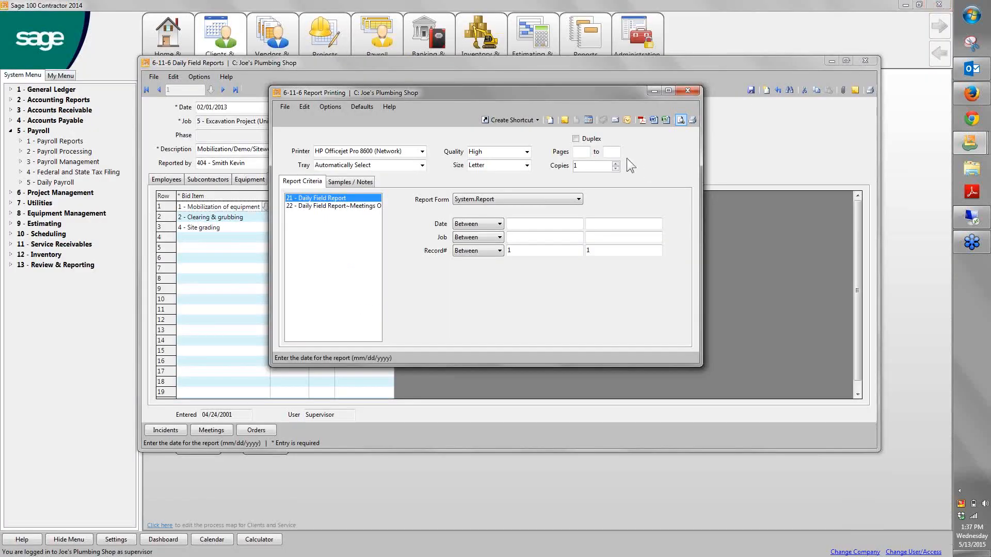
{"action": "left_click", "coordinate": [682, 91]}
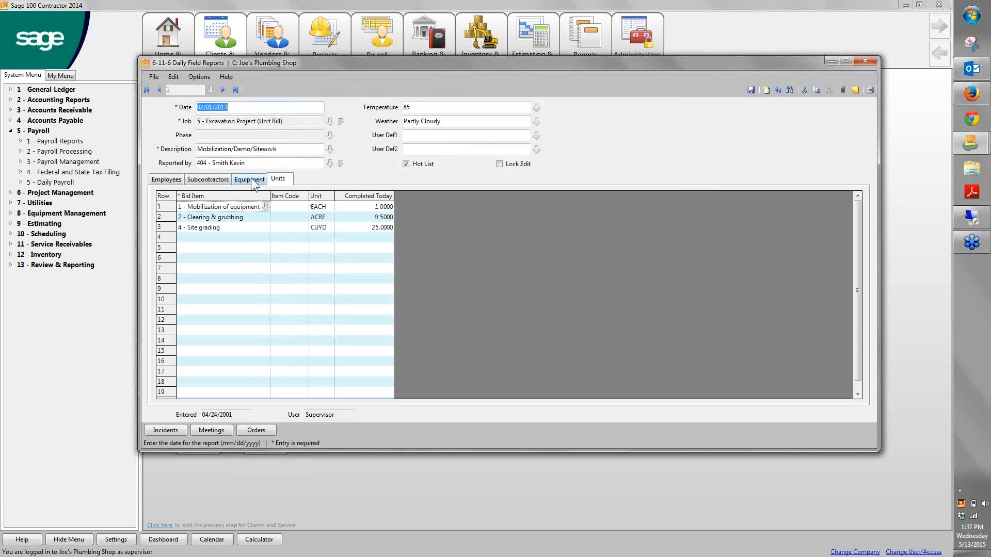
Review the equipment, units and employees entries of the daily field report again, and close Daily Field Reports
{"action": "left_click", "coordinate": [251, 180]}
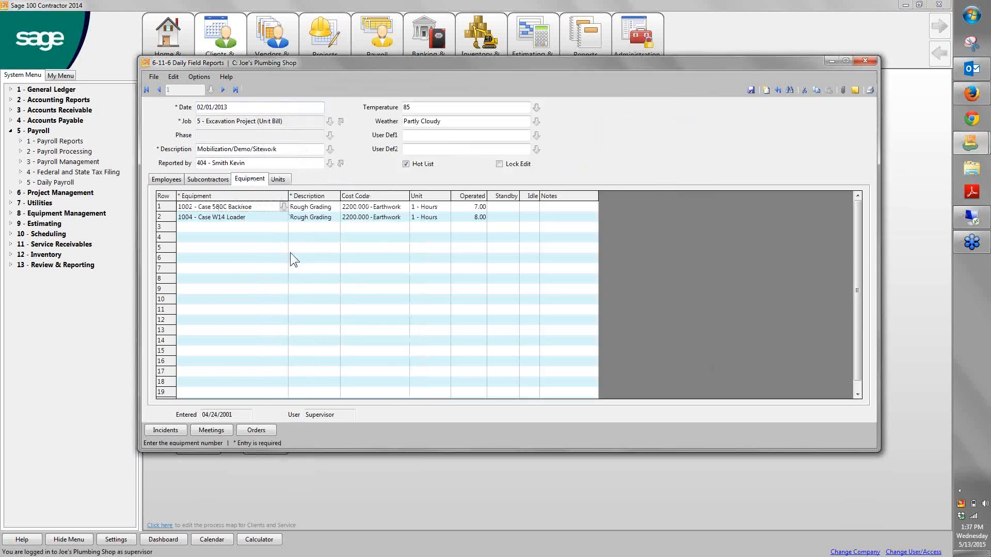
{"action": "left_click", "coordinate": [278, 182]}
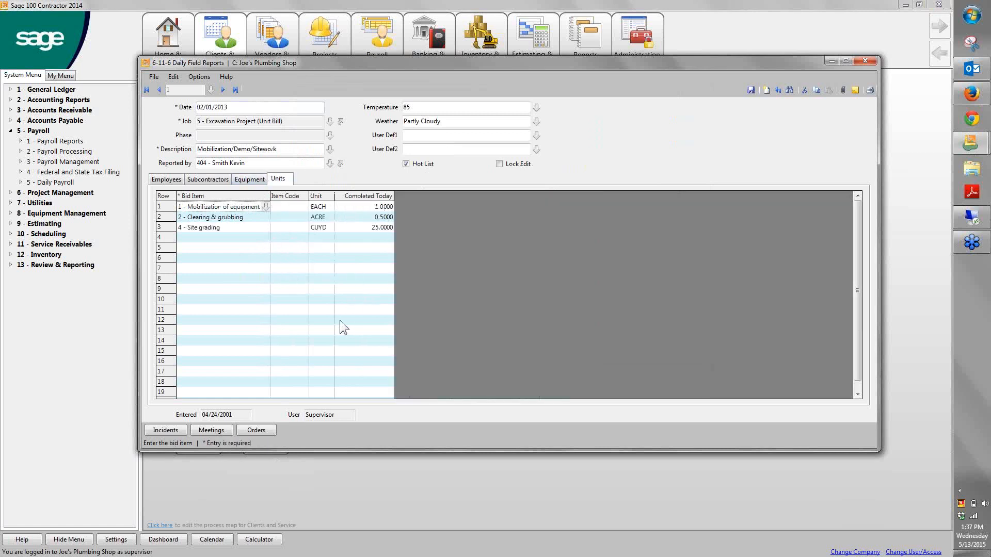
{"action": "left_click", "coordinate": [168, 180]}
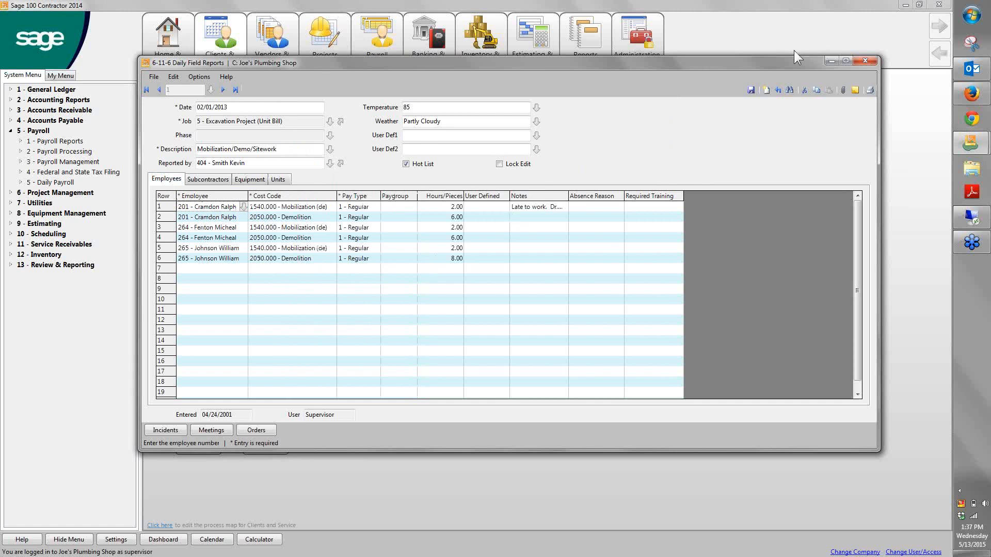
{"action": "left_click", "coordinate": [866, 61]}
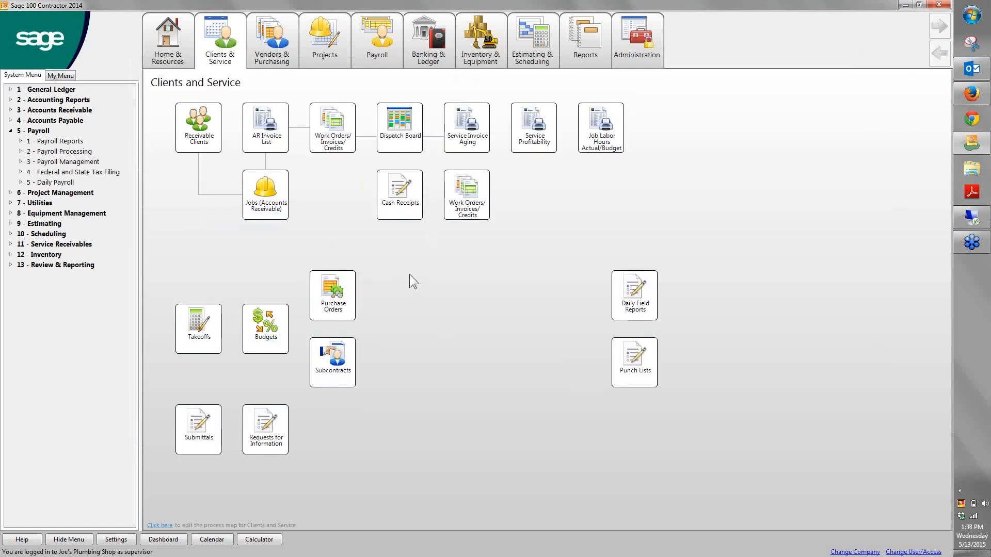
Open Punch Lists, view the first record, and close the punch list
{"action": "left_click", "coordinate": [643, 367]}
{"action": "left_click", "coordinate": [4, 31]}
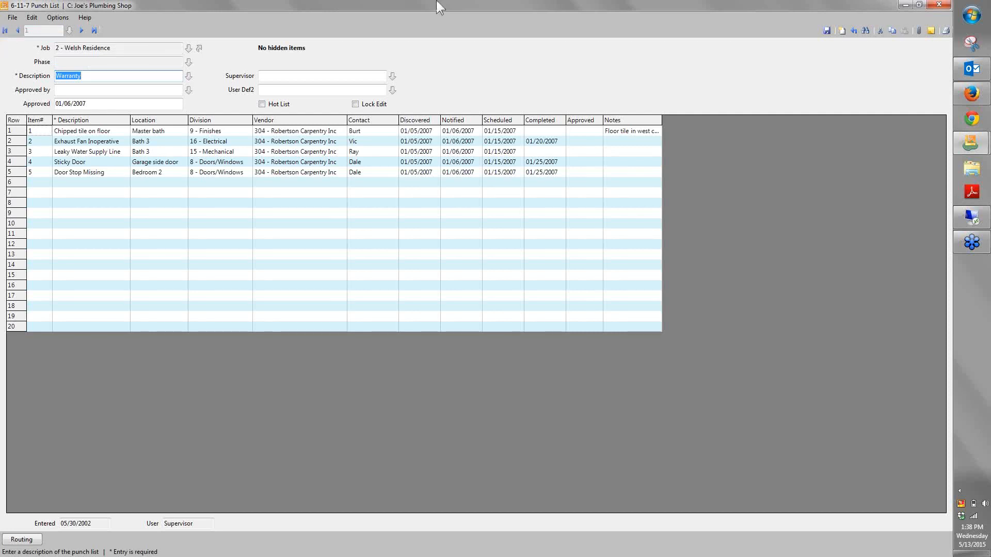
{"action": "left_click", "coordinate": [940, 6]}
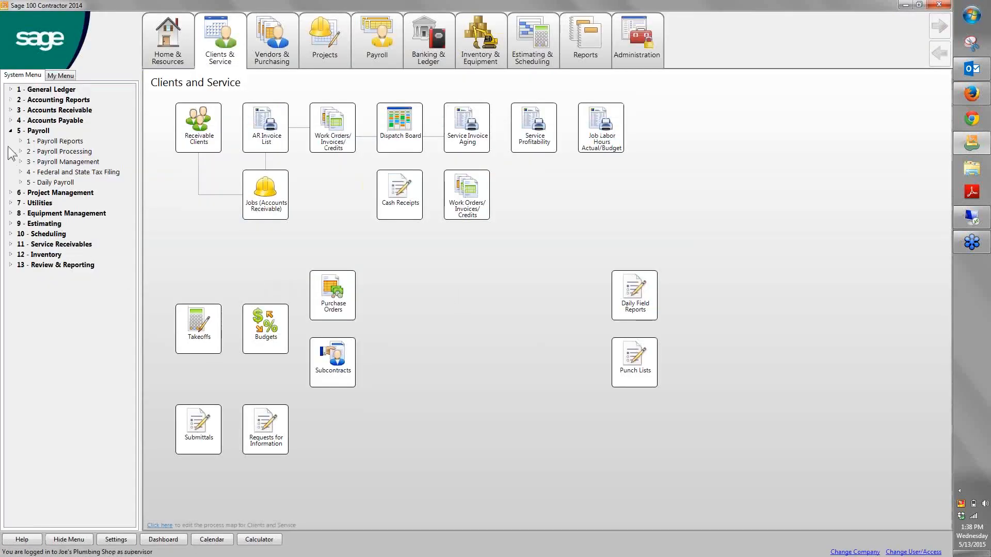
Collapse the Payroll functions in the system menu, review the Inventory functions, and collapse them again
{"action": "left_click", "coordinate": [11, 131]}
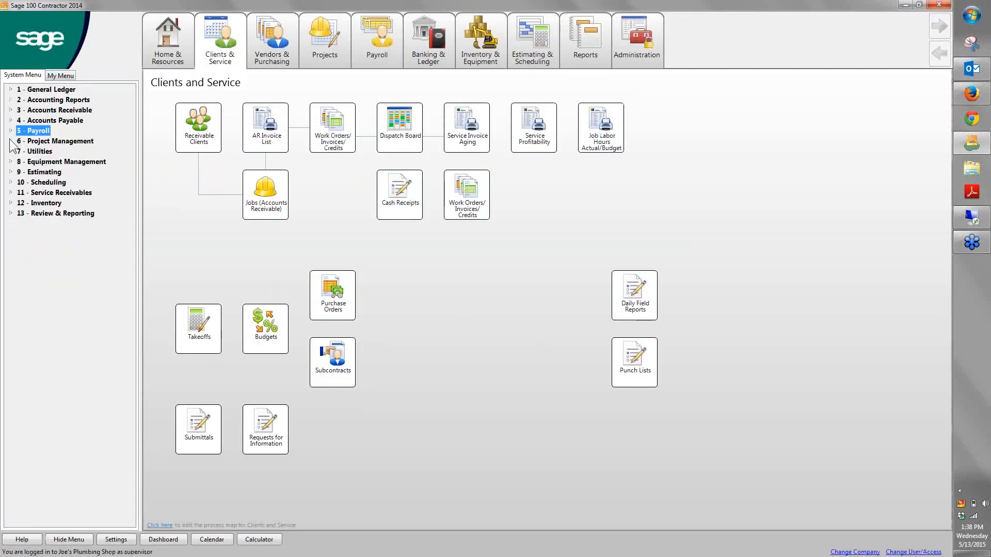
{"action": "left_click", "coordinate": [11, 203]}
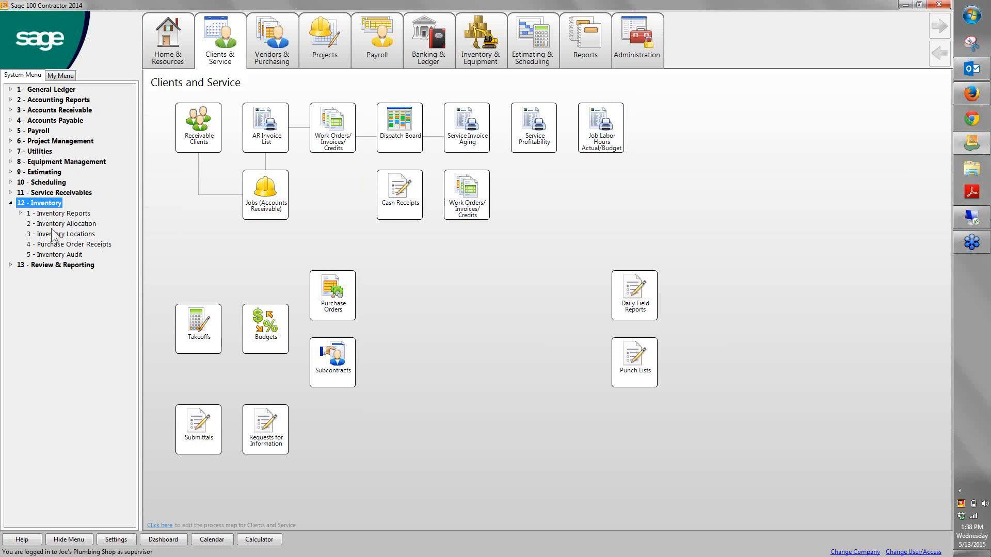
{"action": "left_click", "coordinate": [11, 203]}
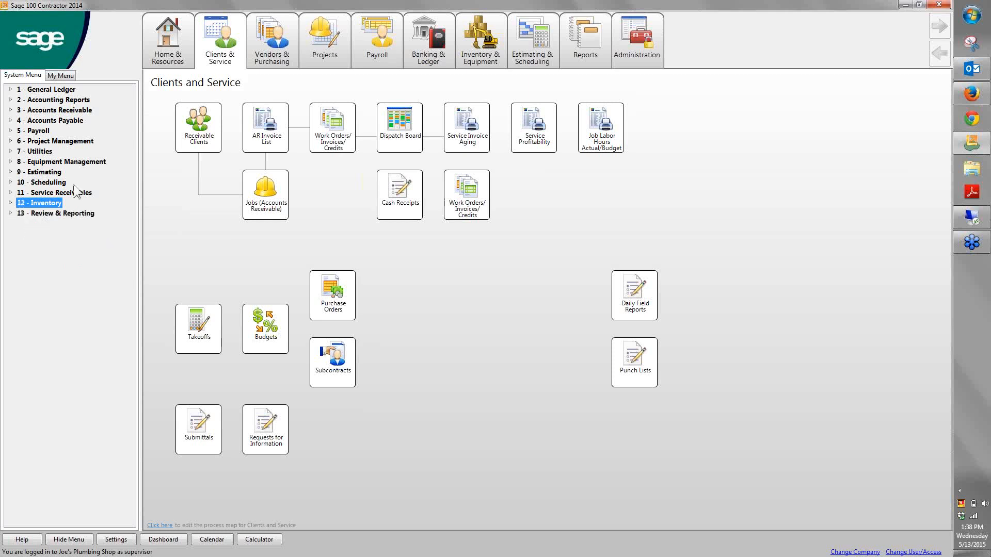
{"action": "left_click", "coordinate": [171, 243]}
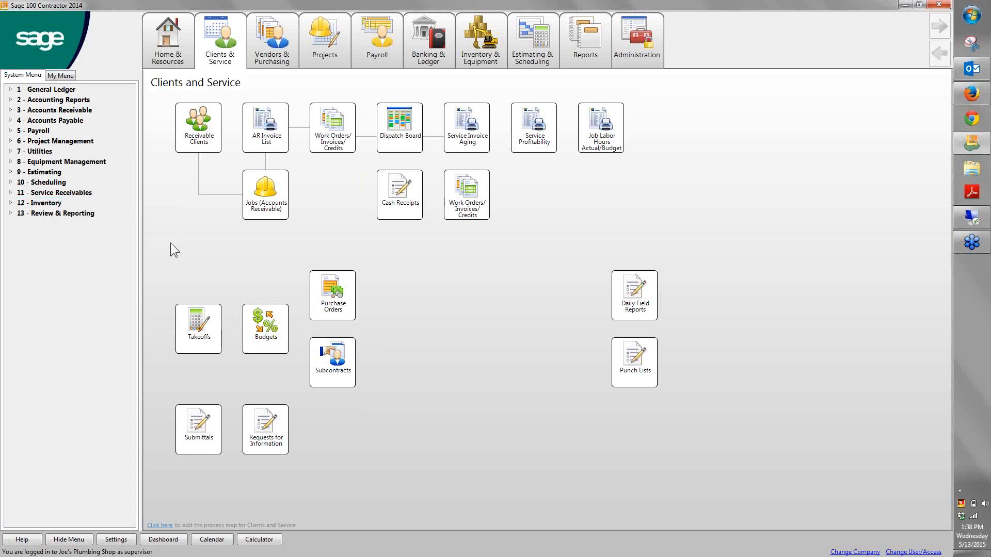